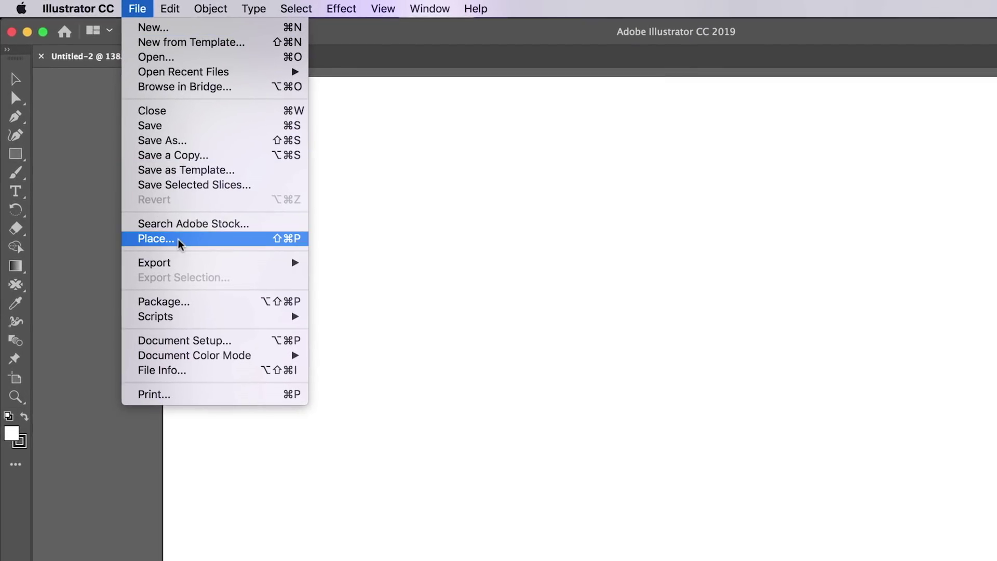
Place Fox.jpg from the Exercise Files folder as a linked template and check its layer
click(178, 242)
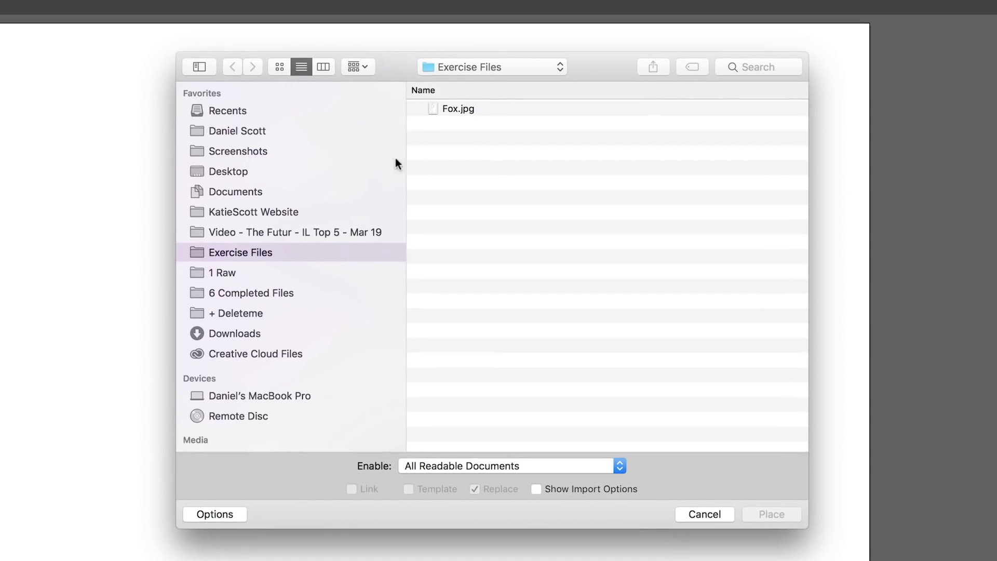
click(450, 112)
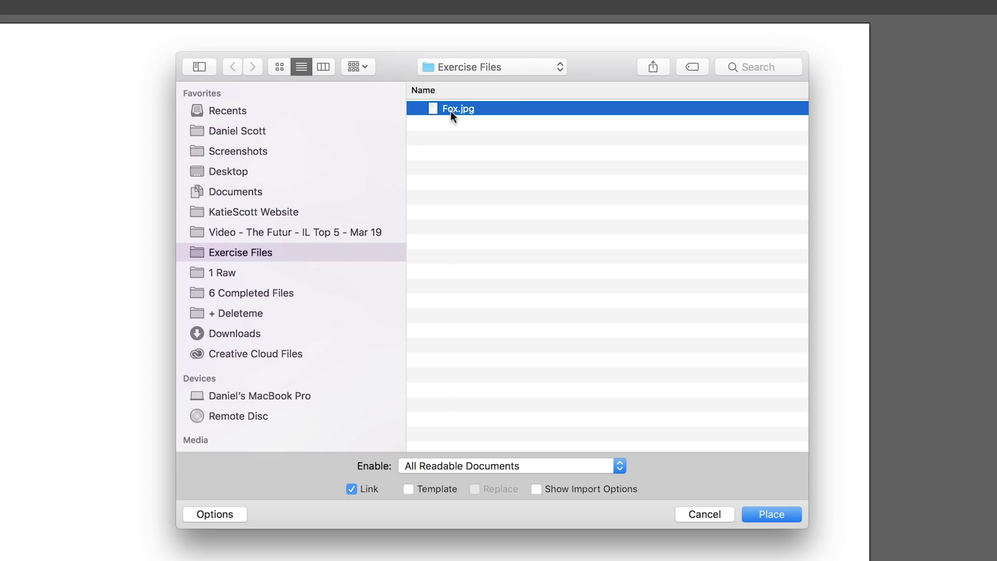
key(space)
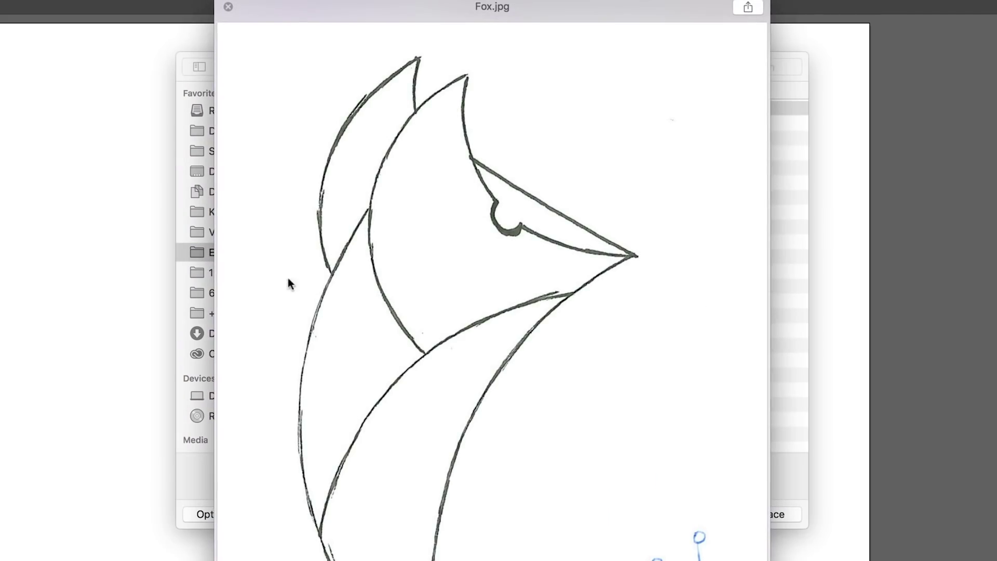
key(space)
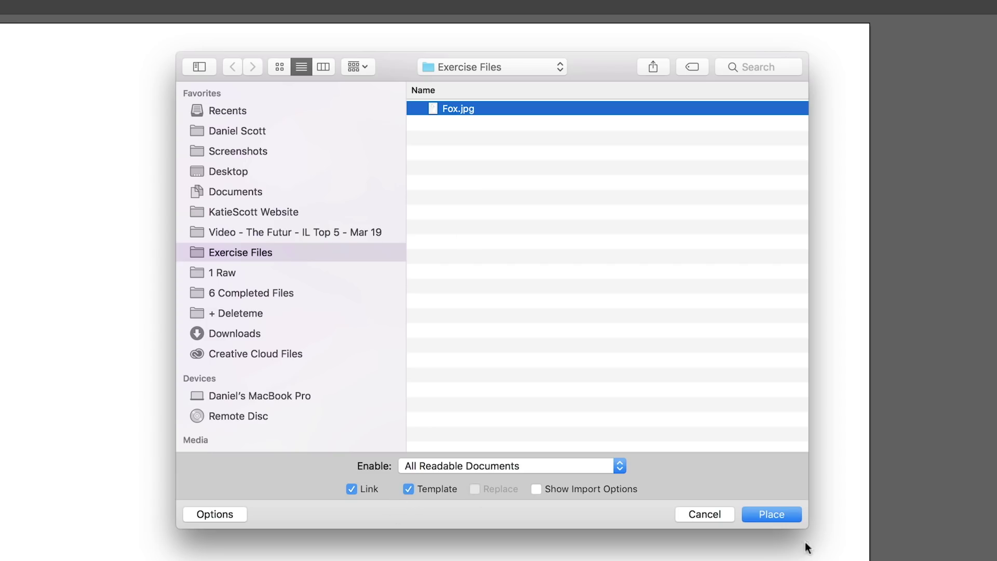
click(783, 514)
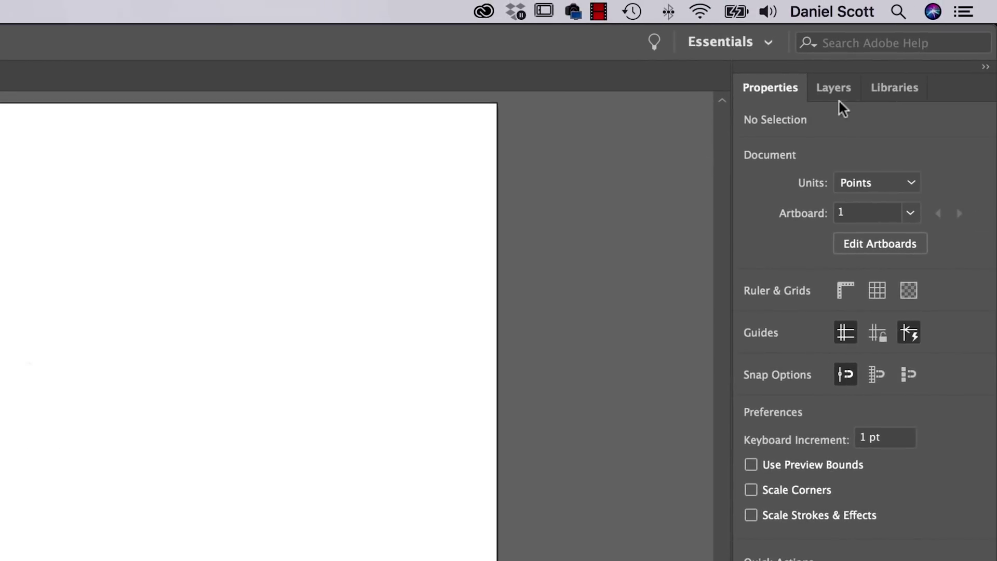
click(832, 87)
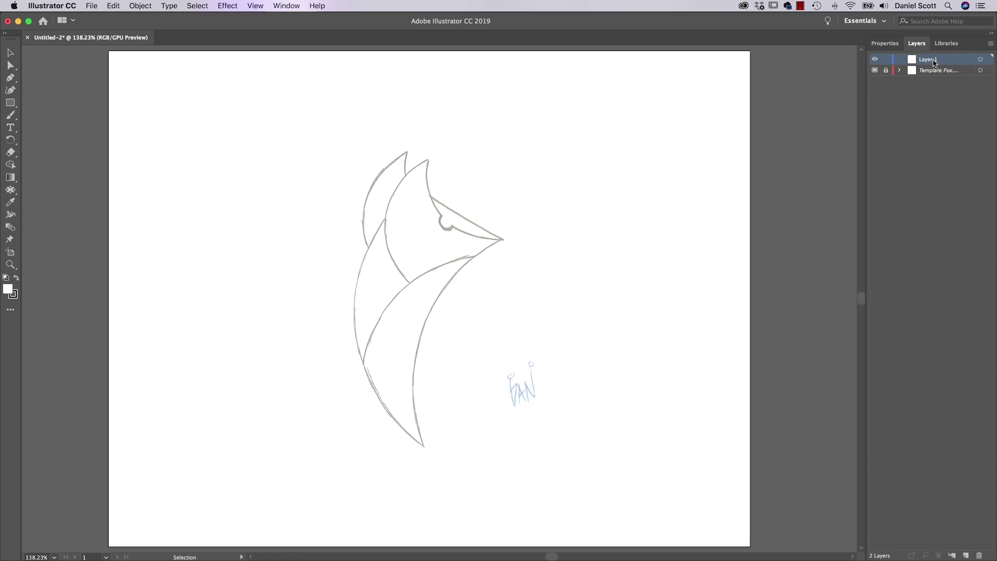
click(885, 43)
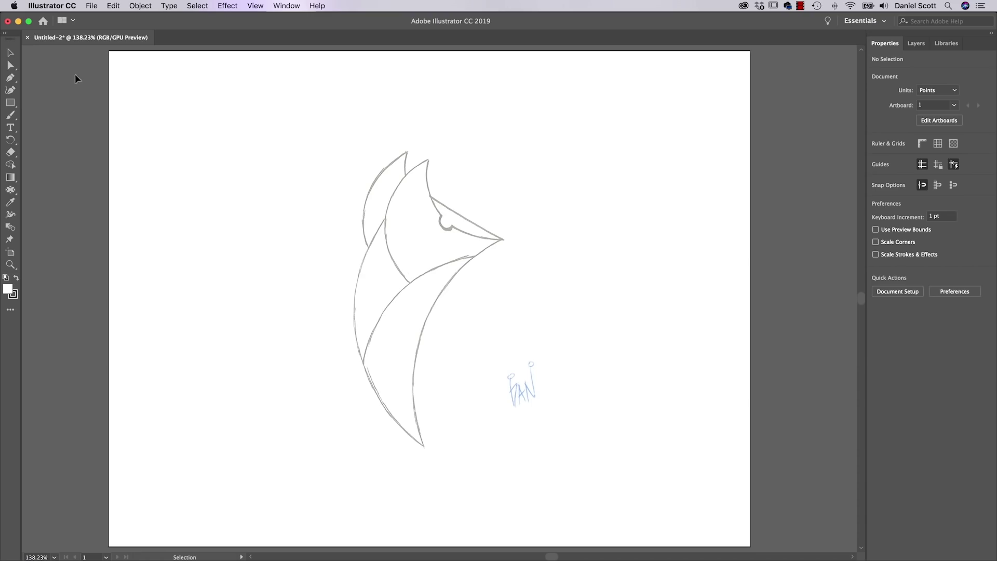
Activate the Ellipse tool with no fill and a 2 pt magenta stroke
drag(10, 103, 55, 120)
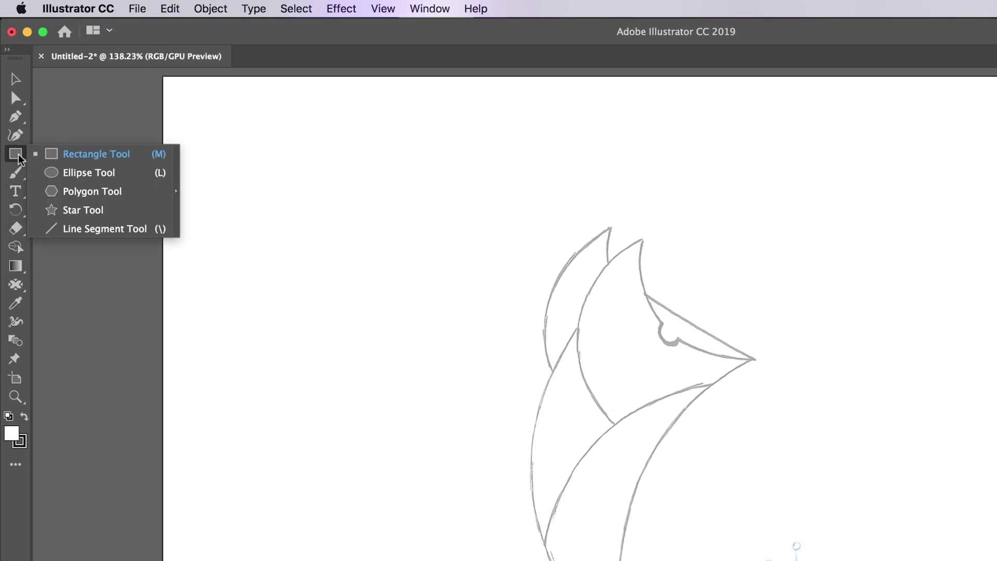
click(96, 173)
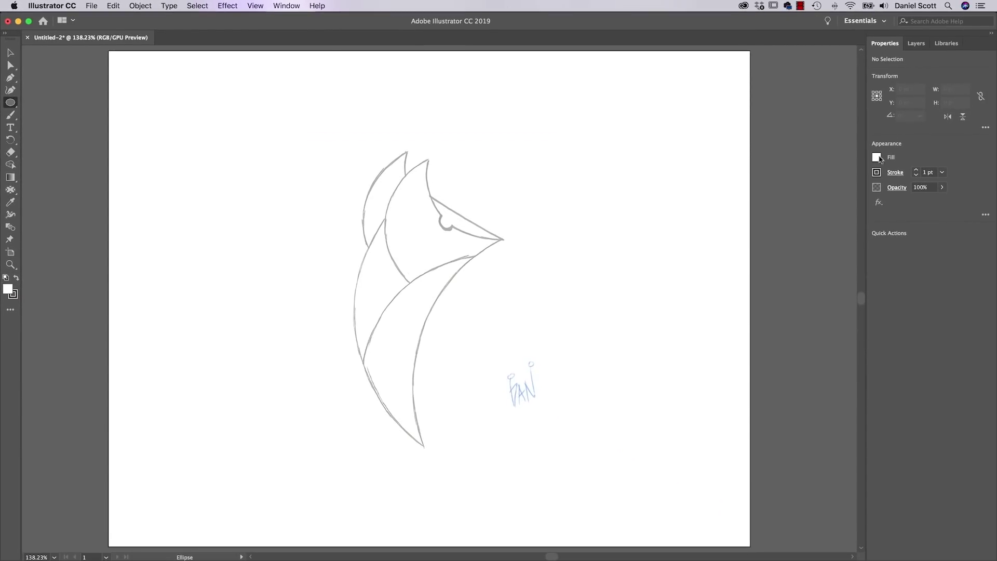
click(878, 158)
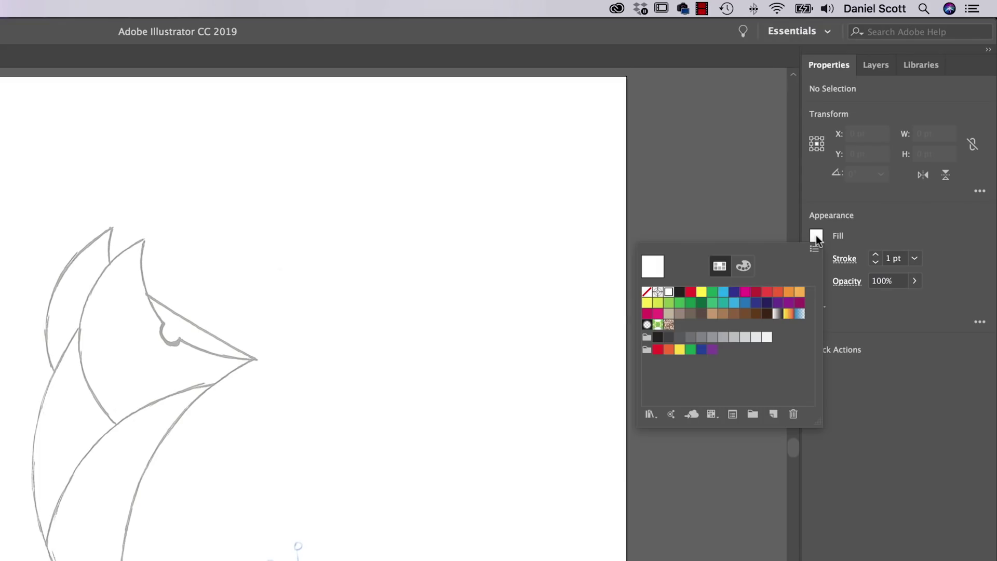
click(647, 292)
click(871, 215)
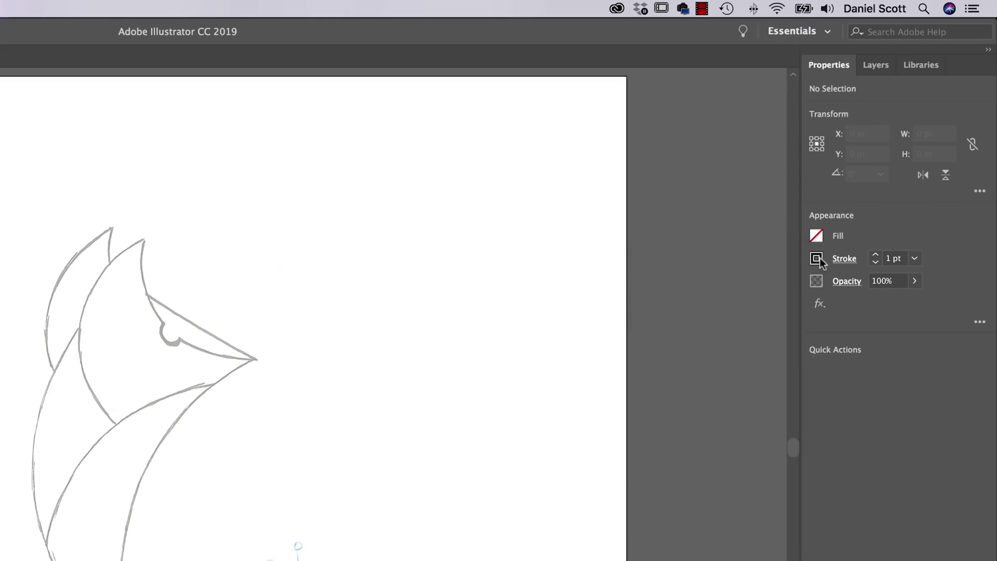
click(819, 258)
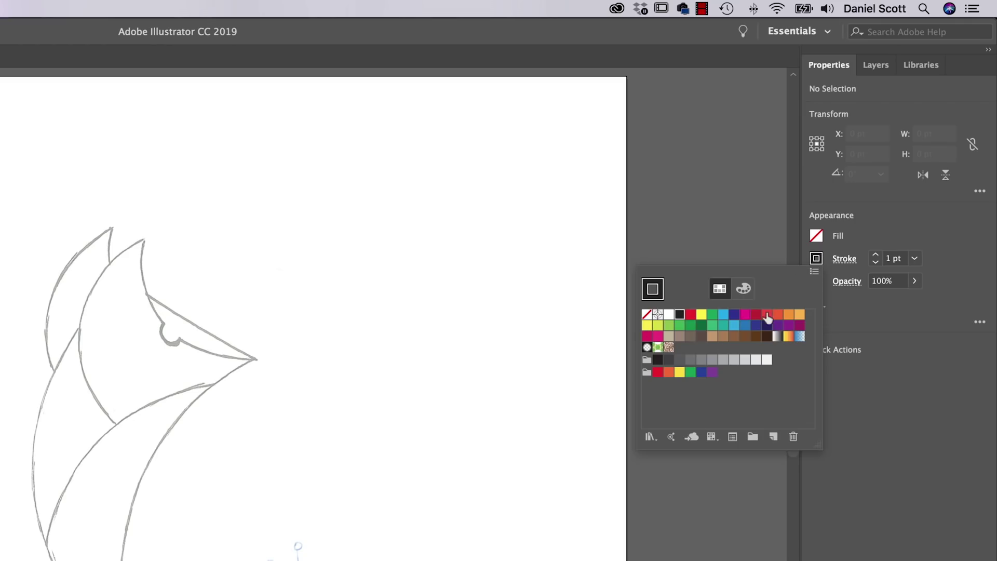
click(745, 314)
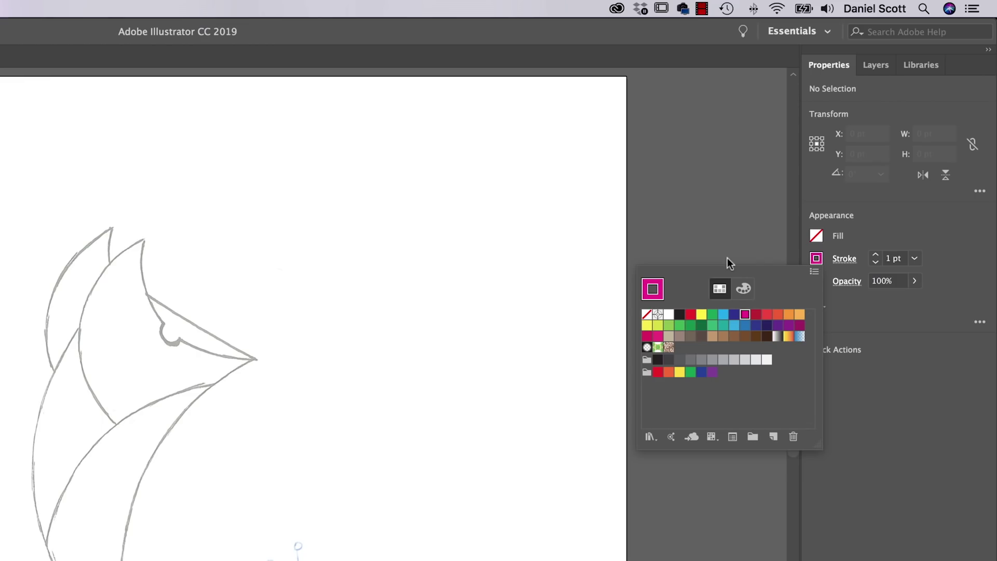
click(875, 254)
click(876, 254)
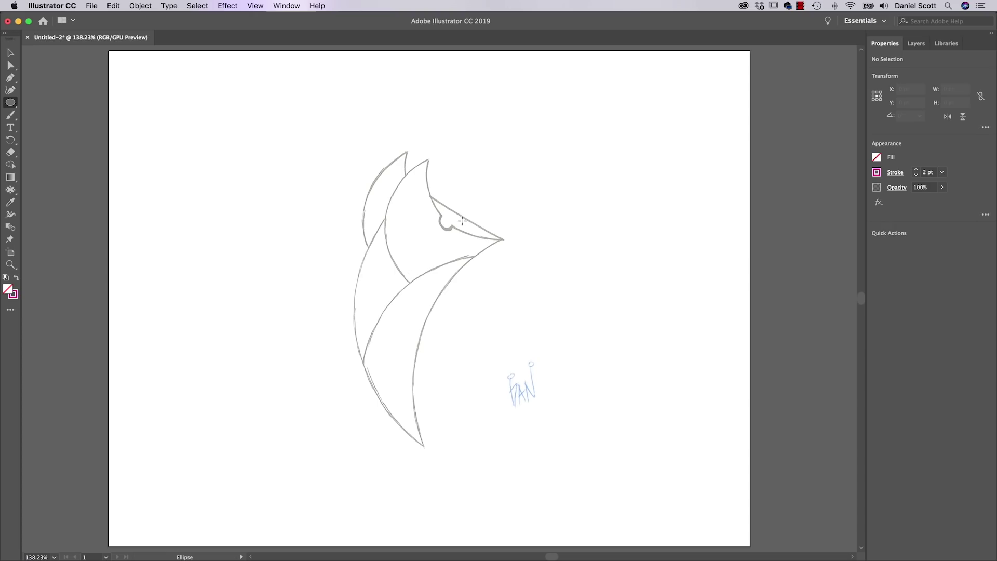
Draw a circle about 409 pt wide and fit its edge to the inner curve of the fox's neck
mouse_move(329, 132)
mouse_down()
mouse_move(581, 353)
mouse_move(588, 373)
mouse_up()
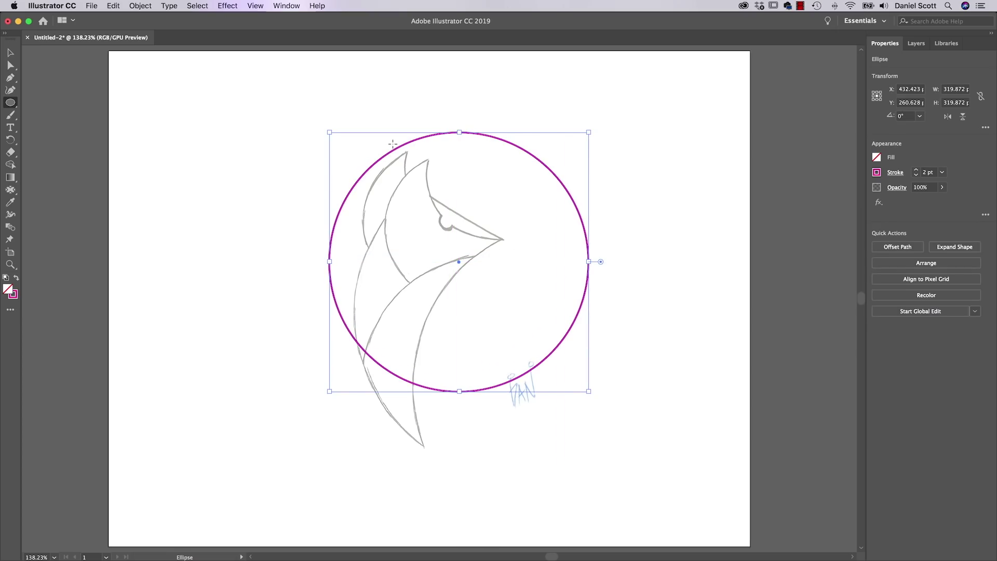
key(v)
drag(554, 173, 634, 296)
drag(670, 263, 729, 203)
drag(658, 227, 668, 240)
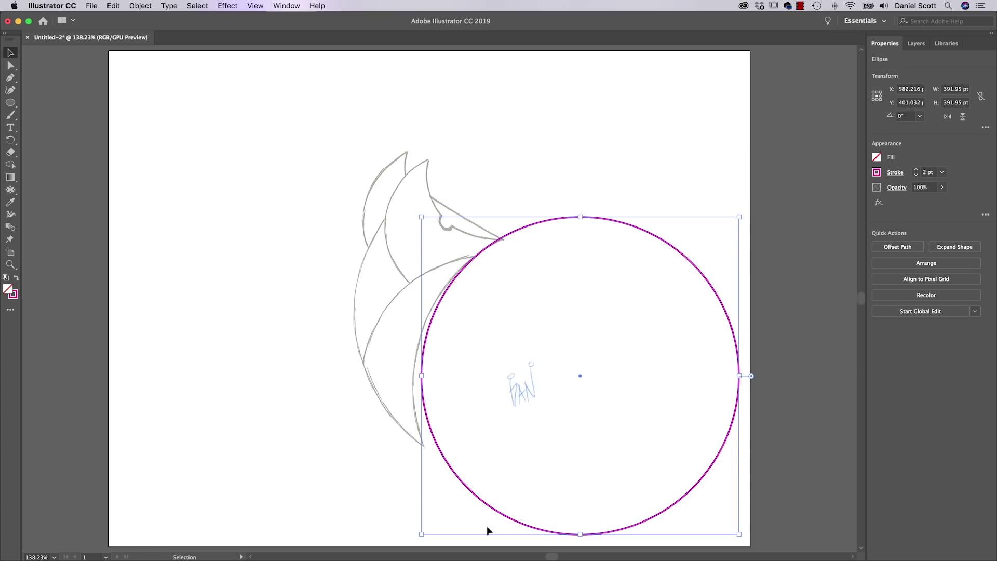
drag(419, 534, 399, 547)
drag(739, 216, 742, 214)
drag(677, 251, 679, 255)
Duplicate the circle and align the copy with the outer back curve of the fox sketch
key(super+c)
key(super+v)
drag(384, 143, 476, 165)
click(423, 338)
Add another copy of the circle and scale it to about 293 pt to follow the curve below the fox's cheek
key(super+v)
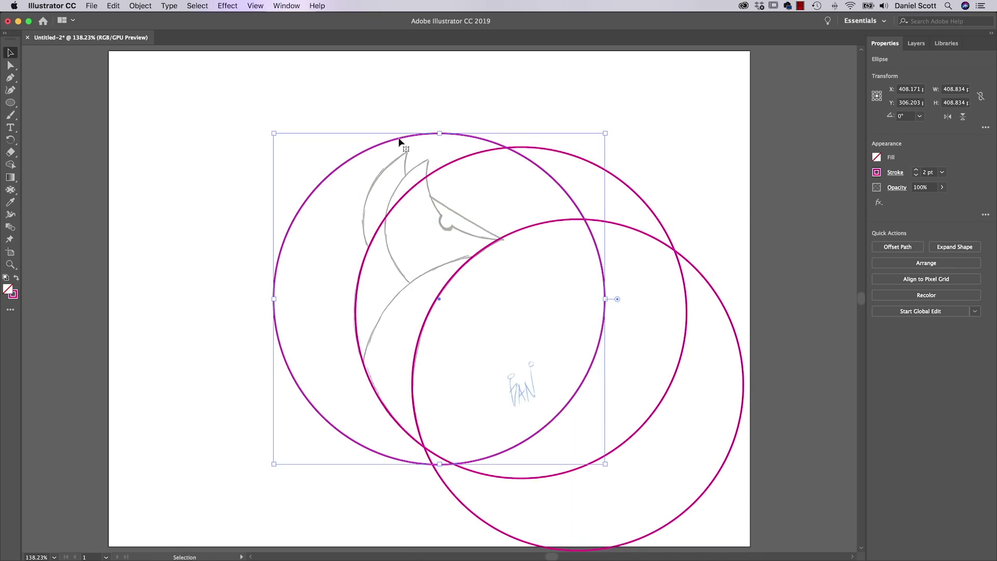
drag(389, 145, 473, 261)
drag(680, 250, 558, 284)
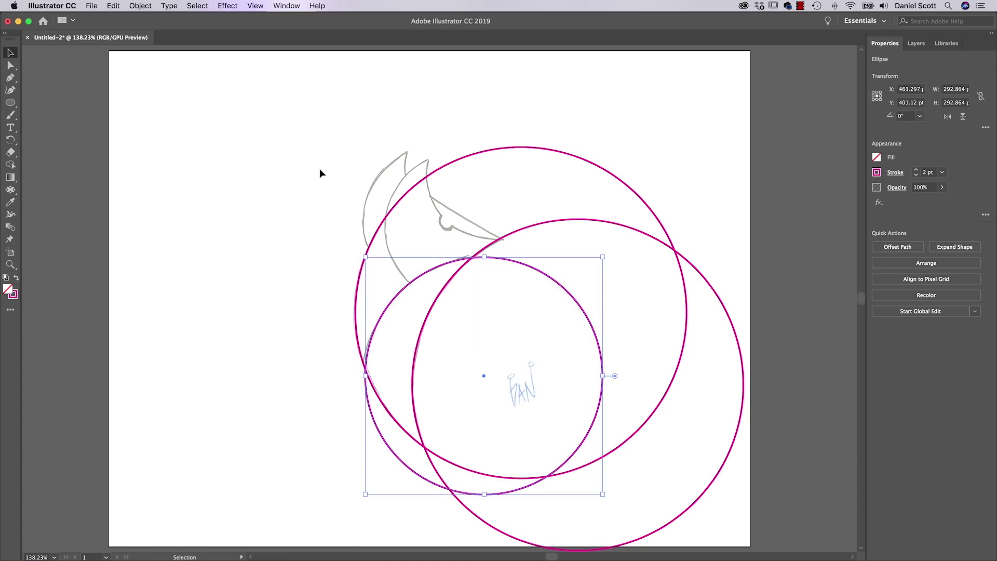
Select the three circles and try uniting them into one shape with the Pathfinder
click(287, 6)
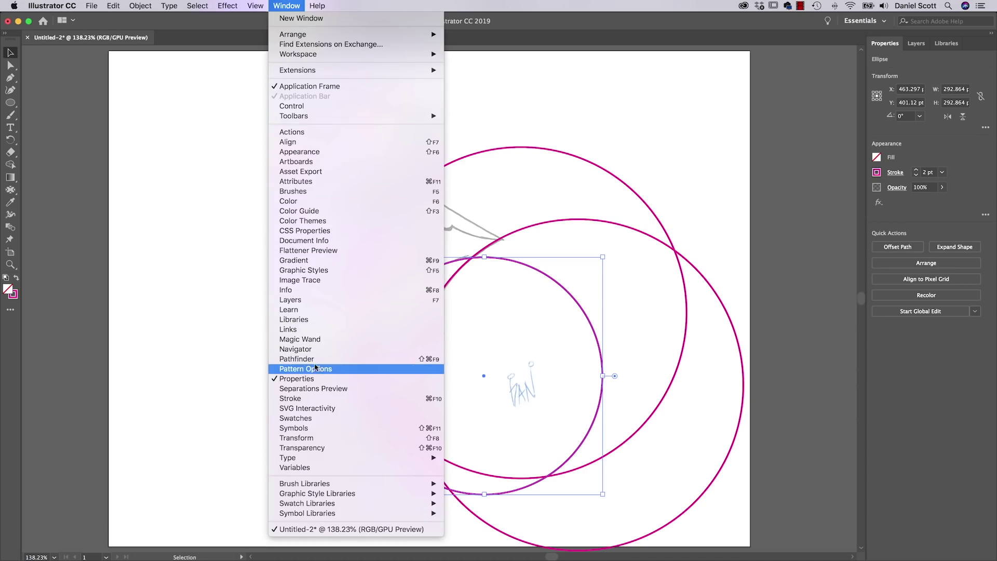
click(312, 359)
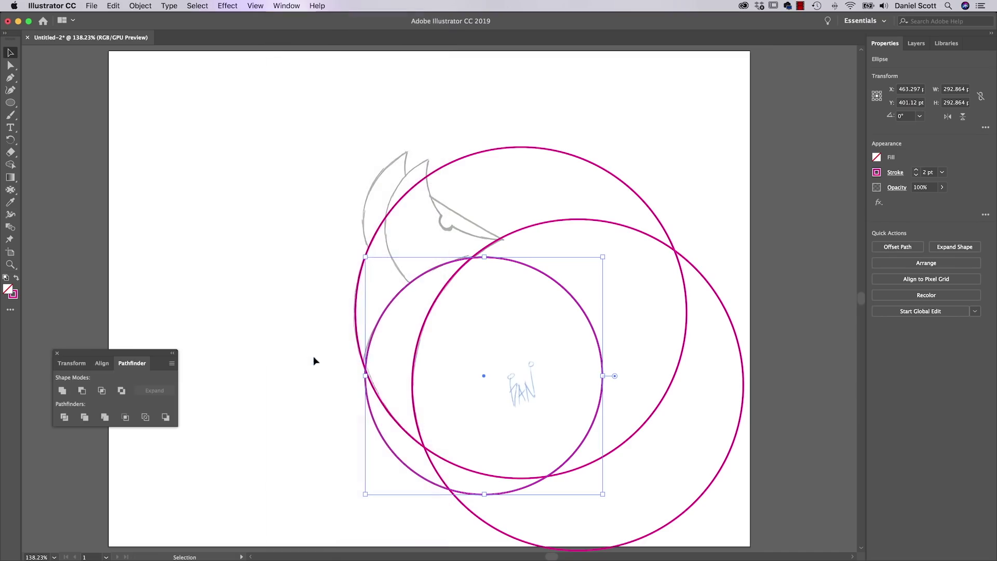
drag(127, 356, 709, 110)
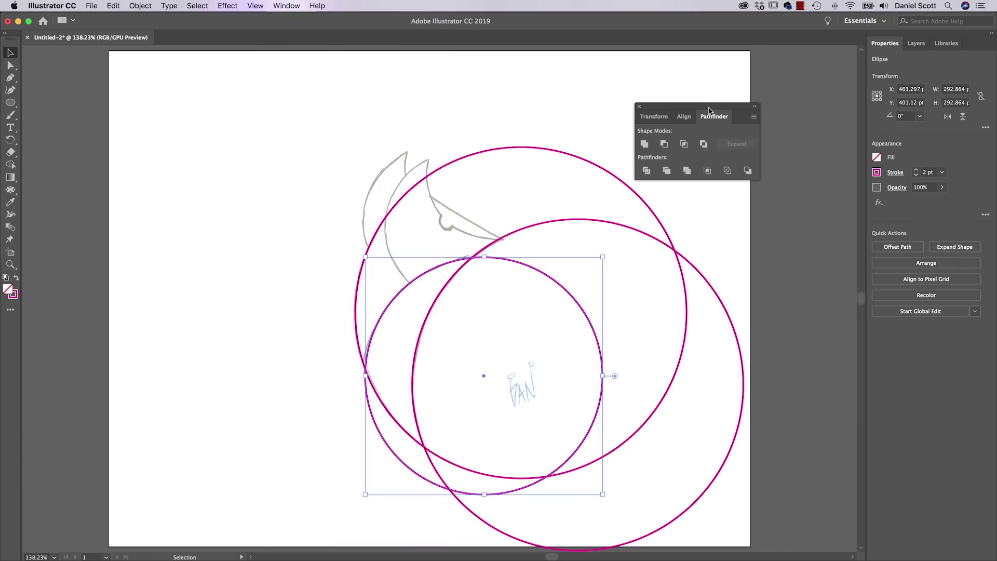
drag(319, 265, 503, 368)
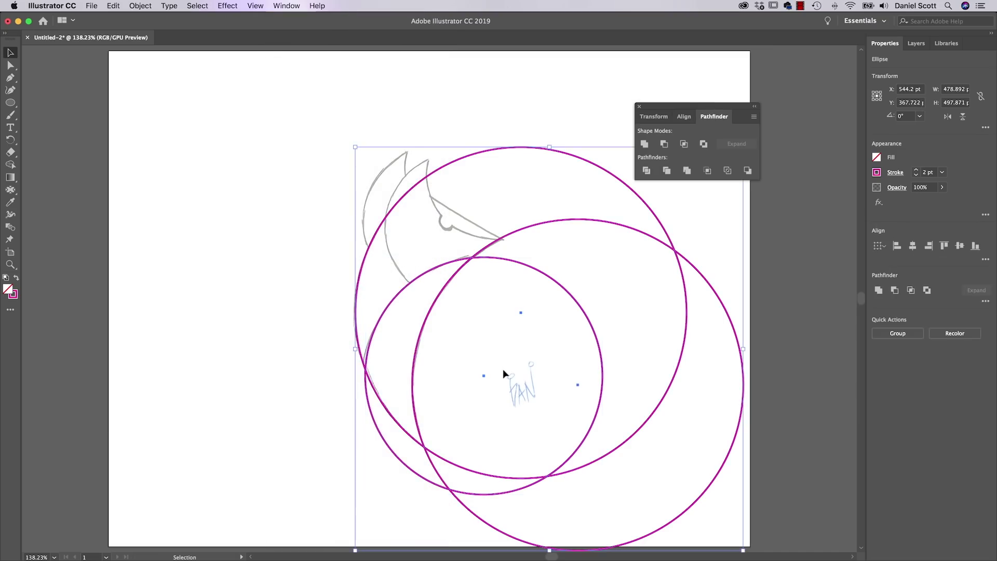
click(644, 144)
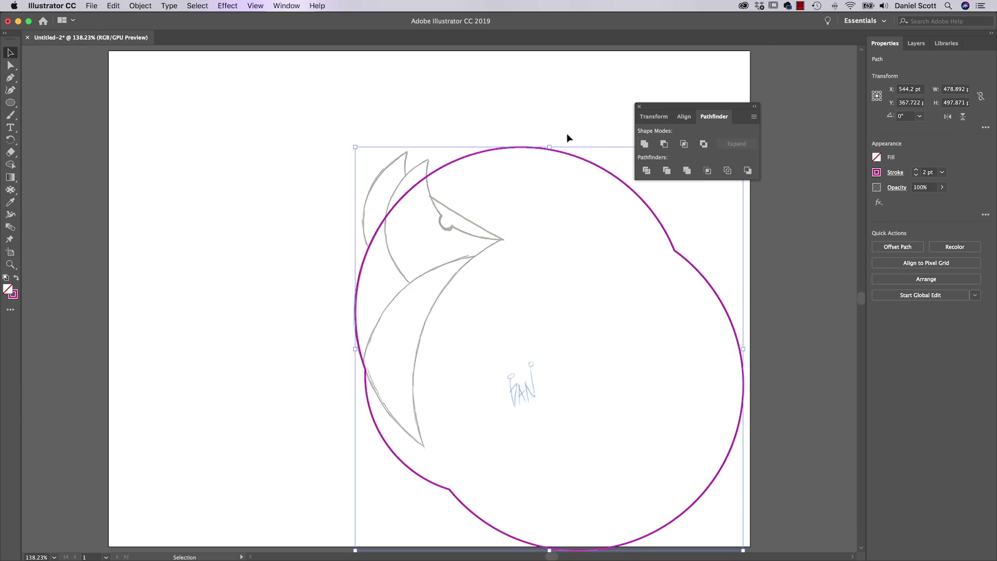
click(113, 5)
click(120, 19)
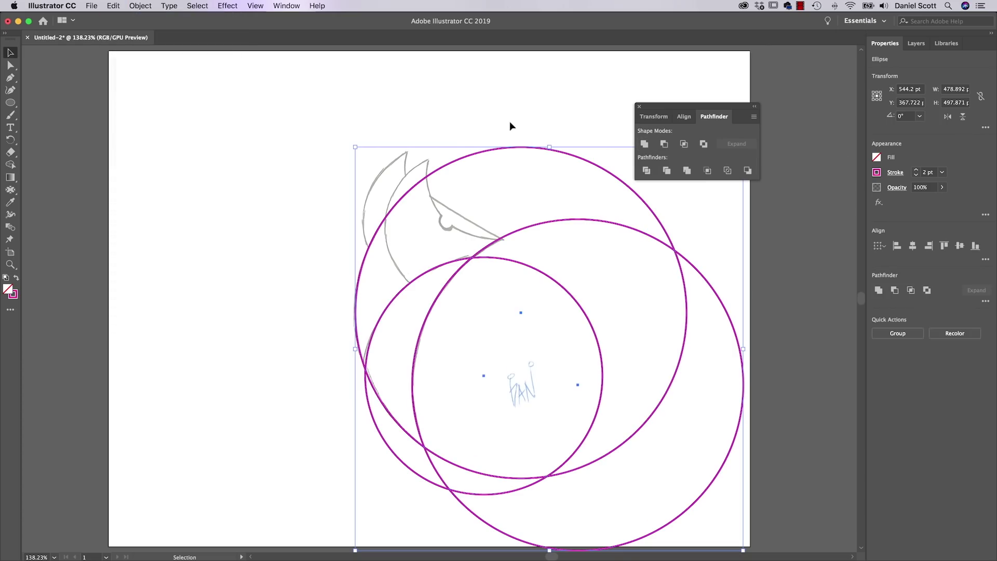
click(638, 107)
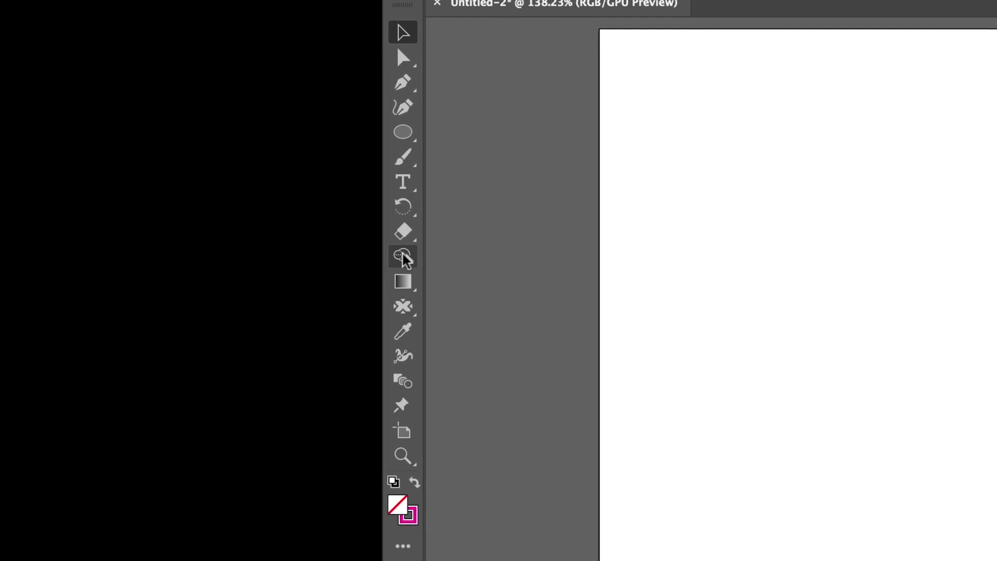
Try merging the overlapping circle regions beyond the fox's neck with the Shape Builder tool
click(403, 256)
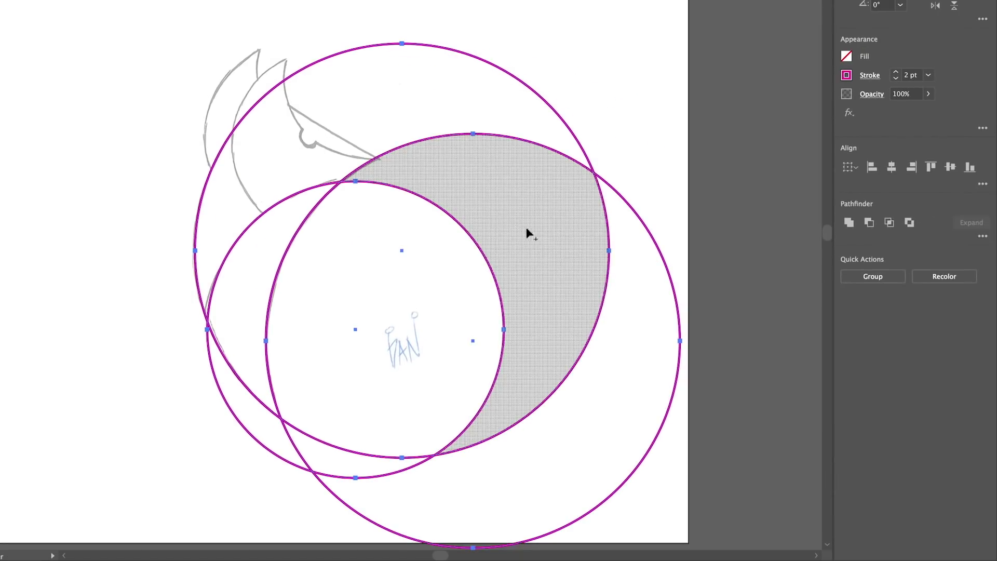
drag(526, 229, 637, 300)
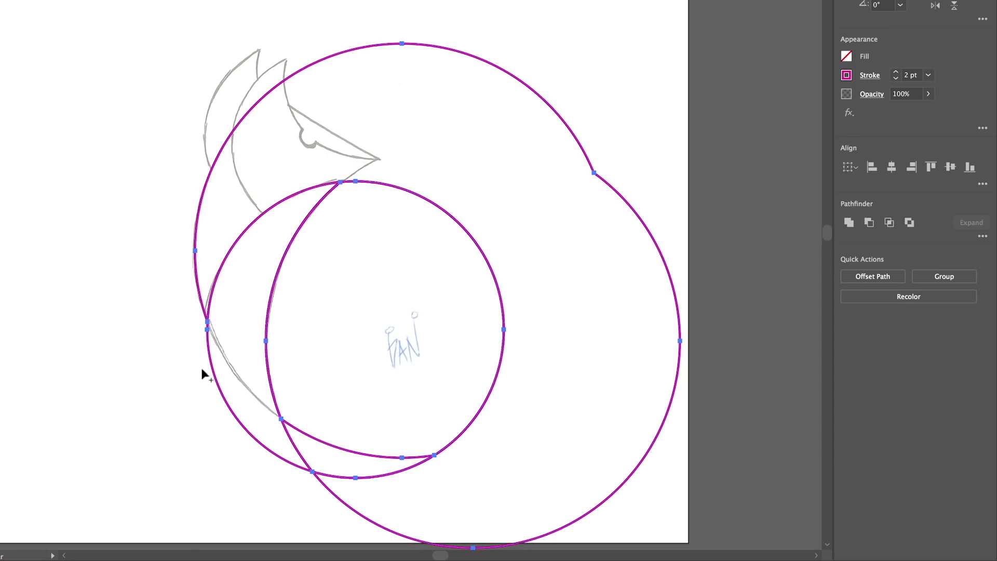
key(super+z)
key(super+z)
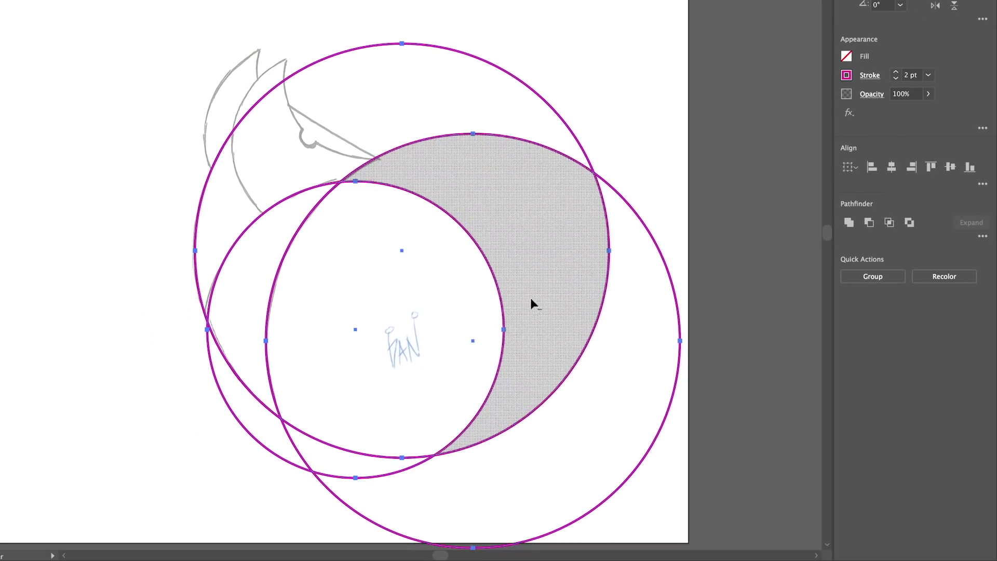
Remove the excess circle regions with the Shape Builder, keeping the neck shape and the large crescent over the fox's back and head
drag(646, 293, 476, 302)
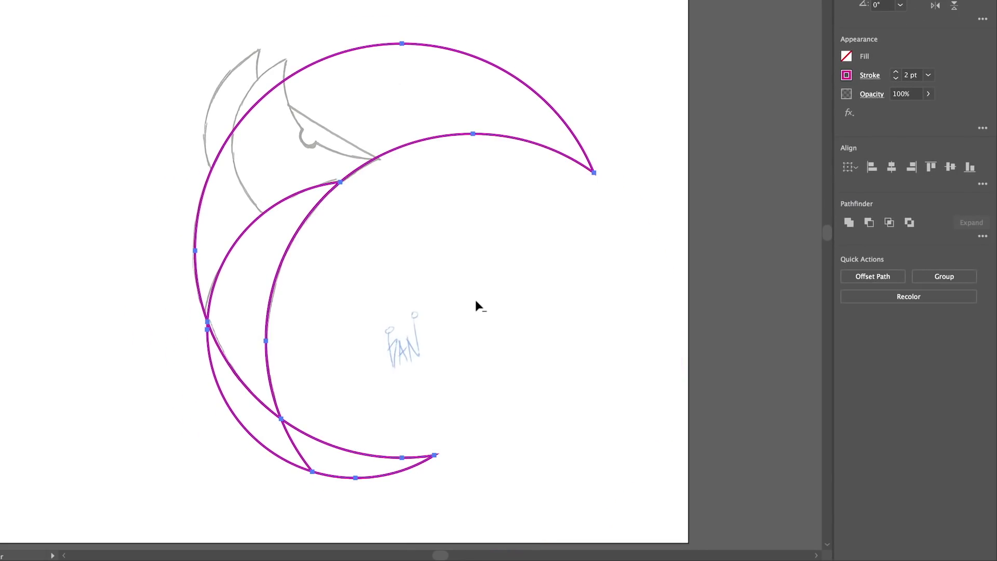
alt+click(353, 454)
drag(262, 457, 389, 451)
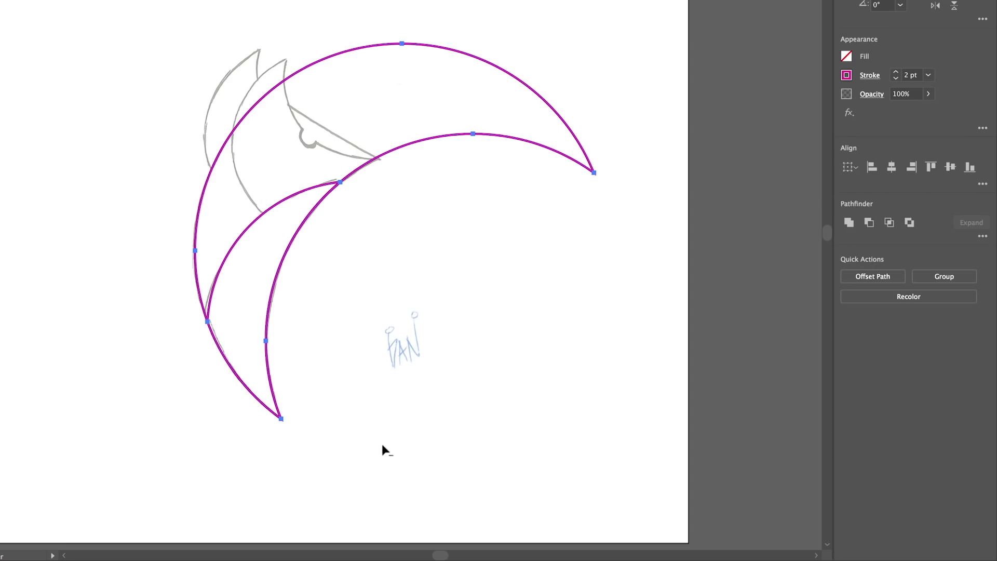
alt+click(252, 196)
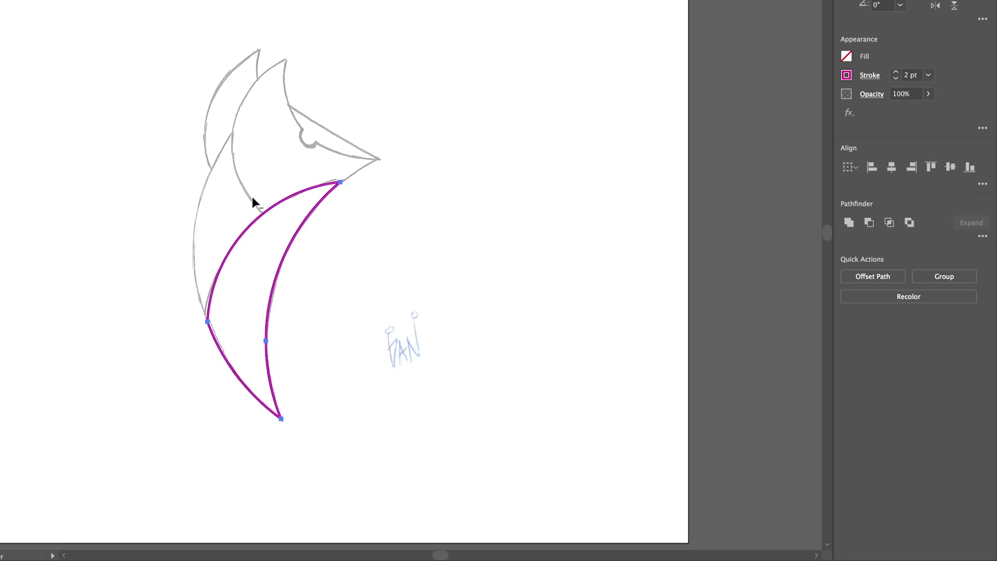
key(ctrl+z)
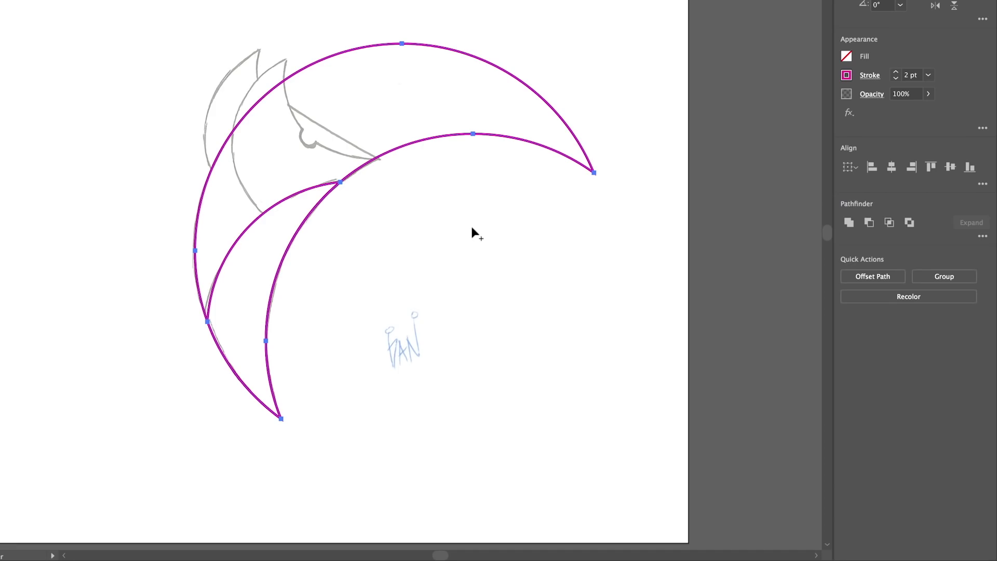
Draw a straight line segment along the top edge of the fox's muzzle, extending past the nose tip and into the head
click(10, 102)
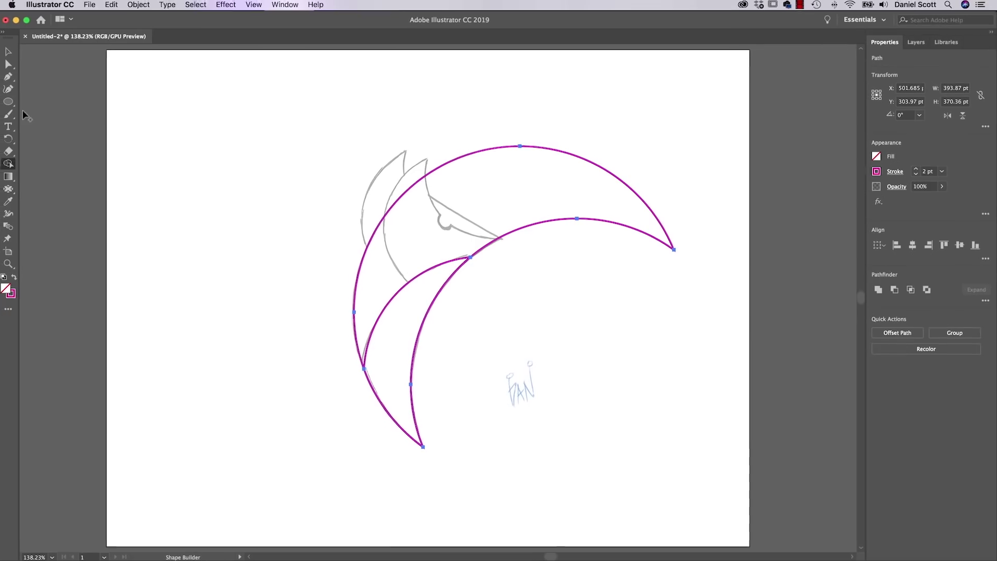
drag(10, 103, 56, 114)
click(55, 151)
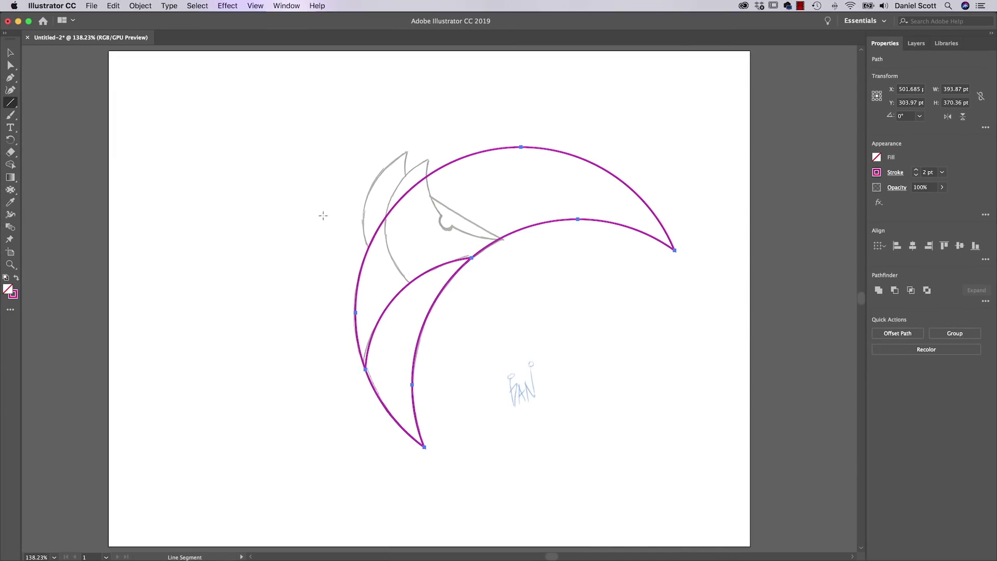
drag(510, 242, 393, 175)
Select all the fox shapes and remove the crescent region beyond the muzzle line and the line's overhanging ends with the Shape Builder
key(v)
drag(576, 139, 674, 440)
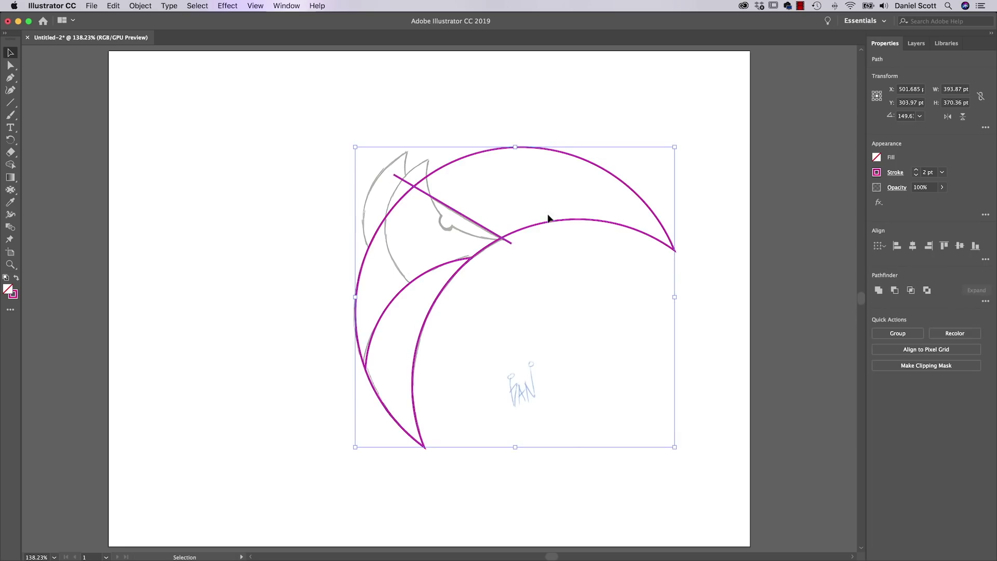
click(10, 164)
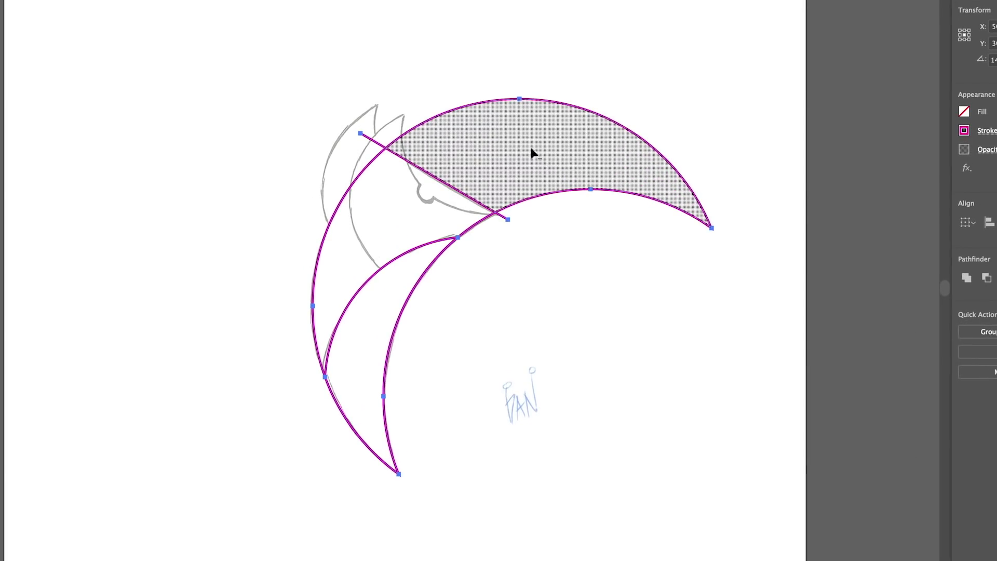
alt+click(484, 137)
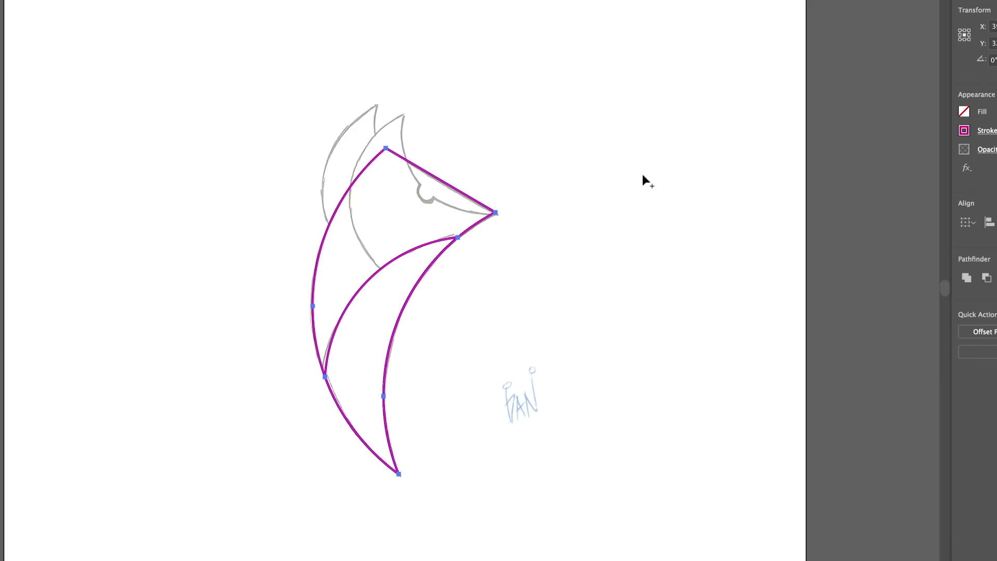
scroll(643, 175, left, 2)
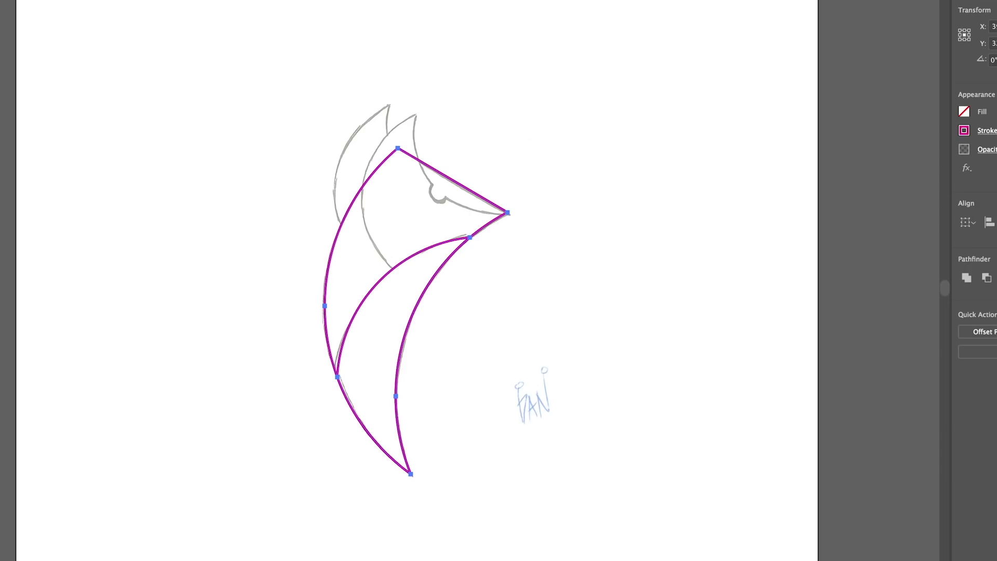
Try pulling the neck shape away from the fox's body, undo the move and clear the selection
key(v)
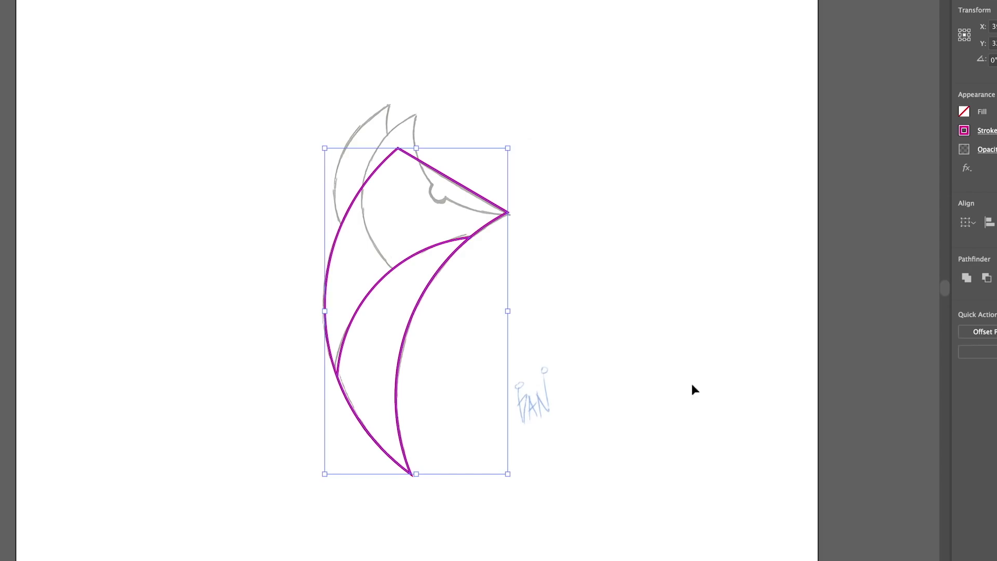
click(568, 284)
drag(421, 257, 643, 346)
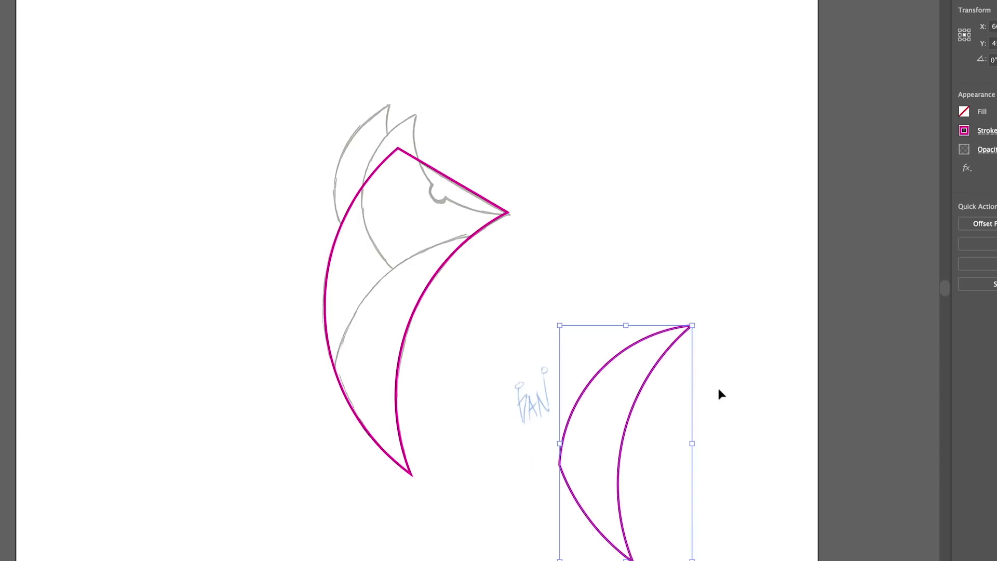
key(super+z)
click(576, 257)
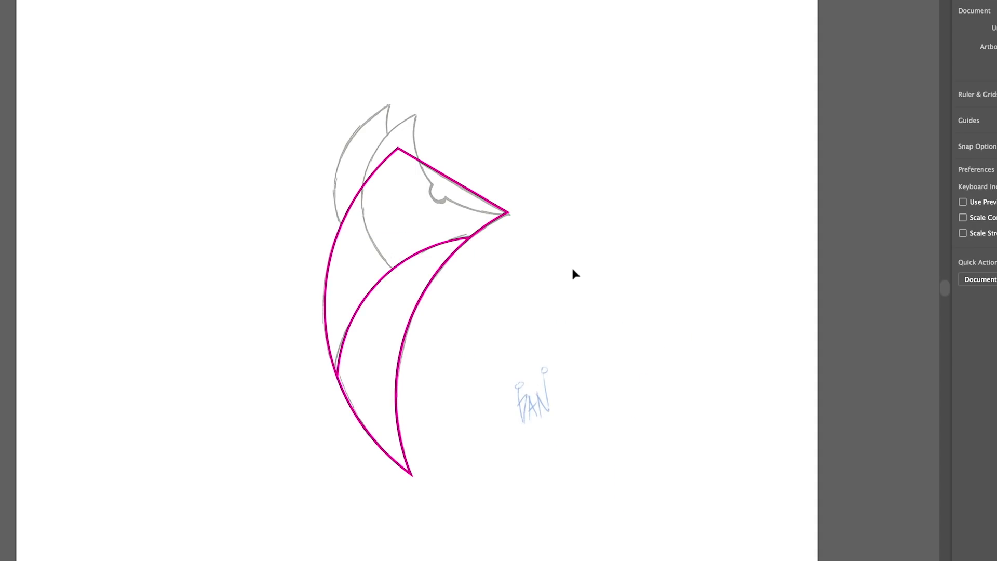
Place two large circles along the outer curves of the ears and two smaller ones along the ears' front edges and the muzzle
key(l)
drag(560, 298, 363, 109)
key(v)
mouse_move(538, 262)
mouse_down()
mouse_move(507, 256)
mouse_move(572, 198)
mouse_up()
drag(610, 19, 582, 46)
drag(565, 83, 536, 72)
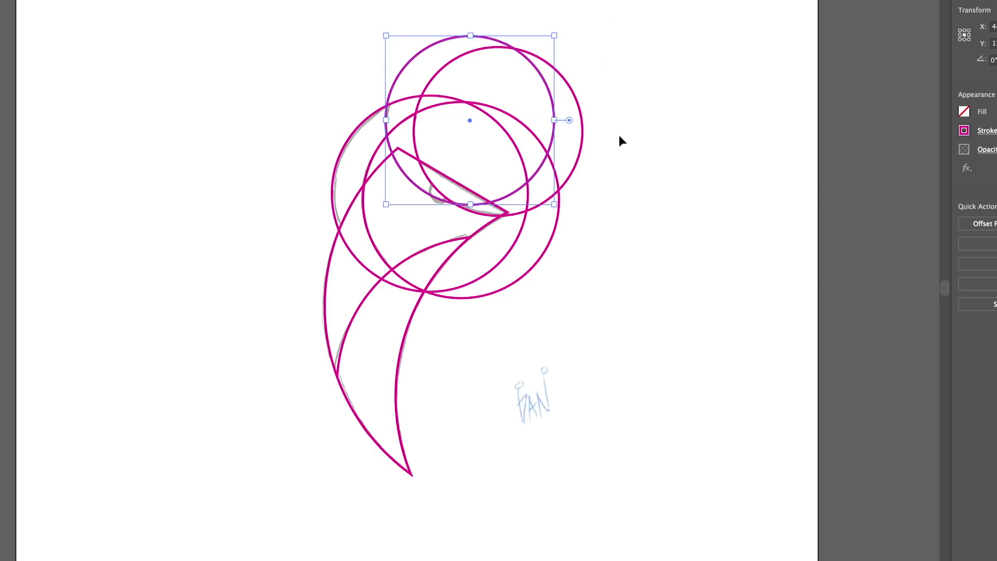
click(618, 140)
Select all the shapes and merge the overlapping regions of the front ear and head into one shape with the Shape Builder
key(ctrl+equal)
drag(511, 128, 447, 276)
mouse_move(159, 98)
mouse_down()
mouse_move(211, 127)
mouse_move(609, 510)
mouse_up()
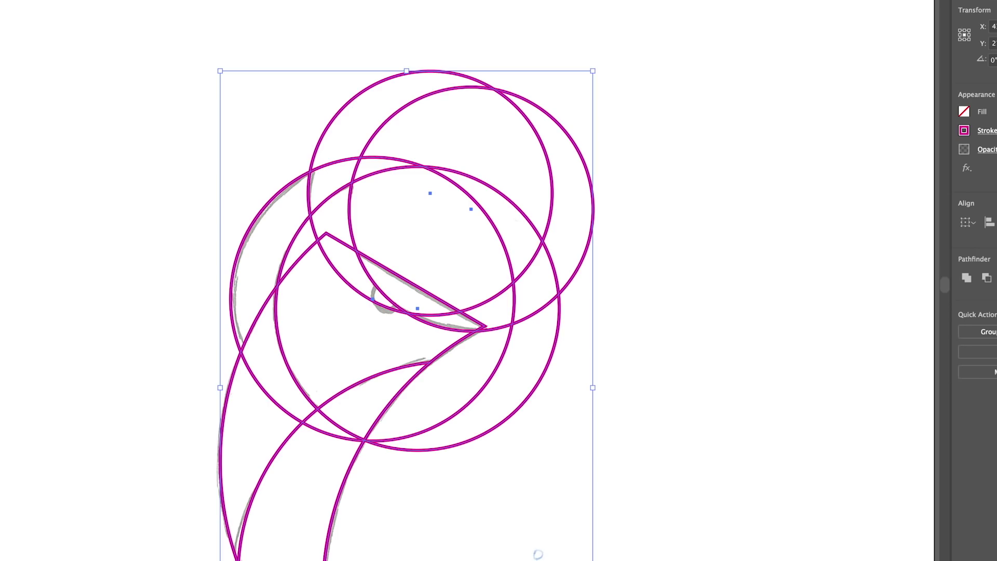
key(shift+m)
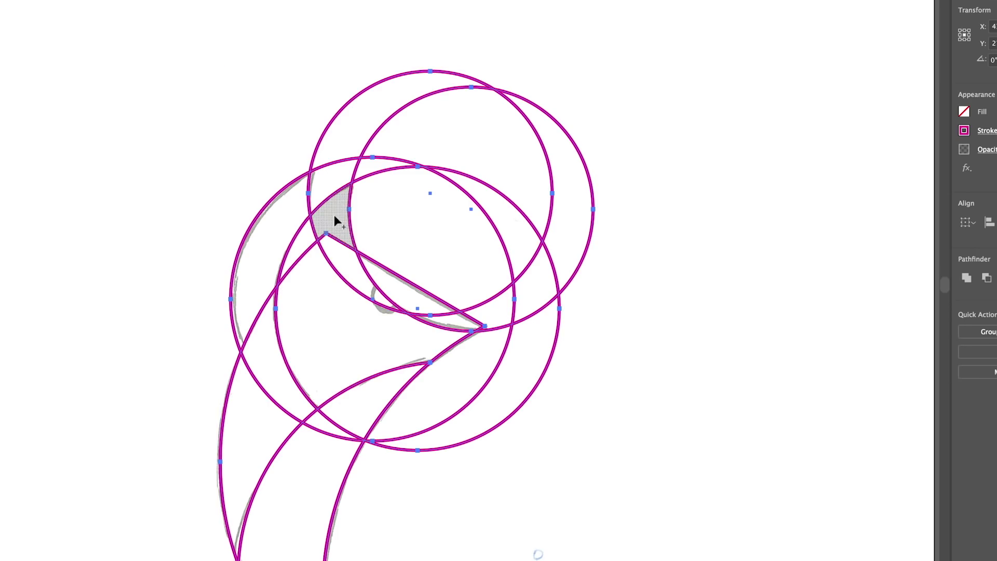
drag(335, 221, 323, 296)
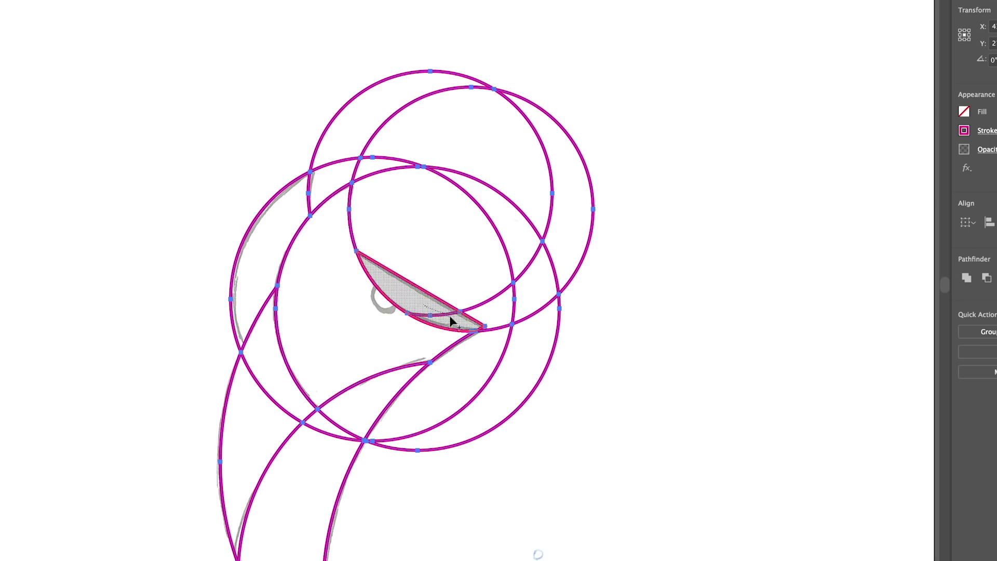
Remove the excess circle regions outside the fox with the Shape Builder and merge the leftover arc sections into the back and neck
alt+click(467, 261)
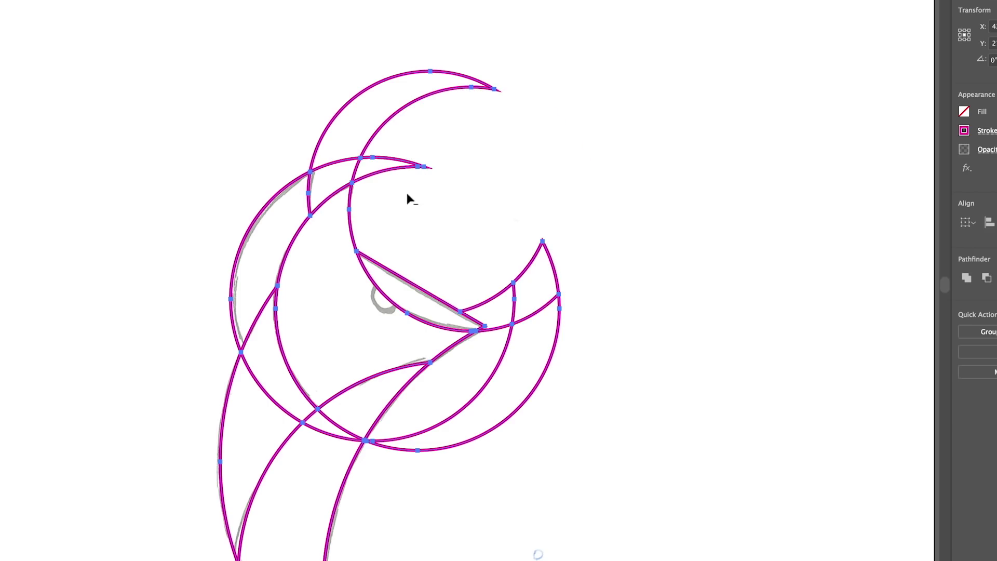
drag(404, 185, 327, 81)
alt+click(347, 157)
alt+click(536, 279)
drag(498, 278, 581, 425)
alt+click(488, 377)
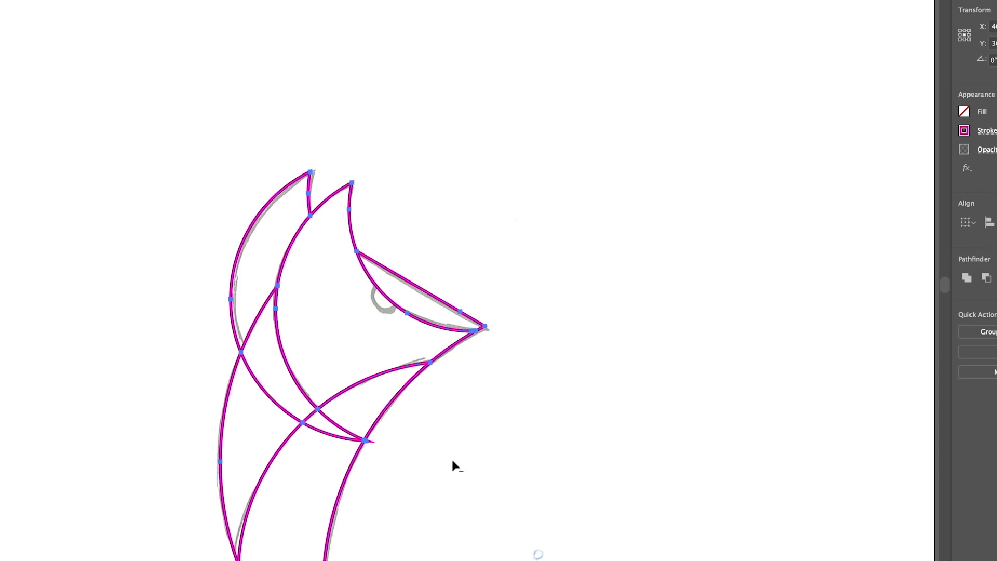
drag(267, 377, 258, 423)
mouse_move(357, 415)
mouse_down()
mouse_move(294, 495)
mouse_move(275, 553)
mouse_up()
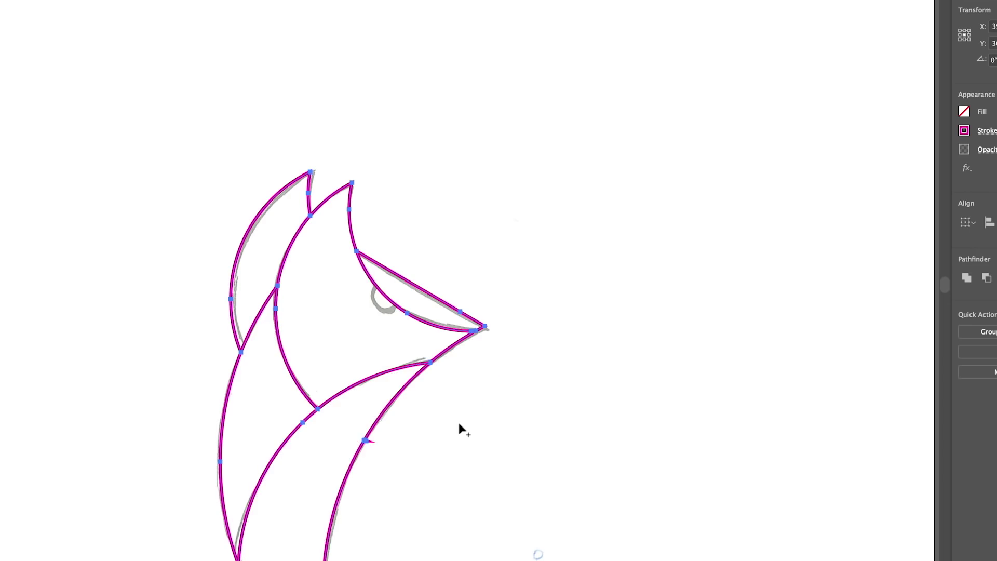
Draw a small circle over the sketched eye on the curve between head and muzzle
key(l)
key(super+shift+a)
drag(385, 294, 440, 321)
Select all the shapes and merge the eye circle into the head with the Shape Builder, leaving a rounded notch in the muzzle
drag(540, 260, 178, 412)
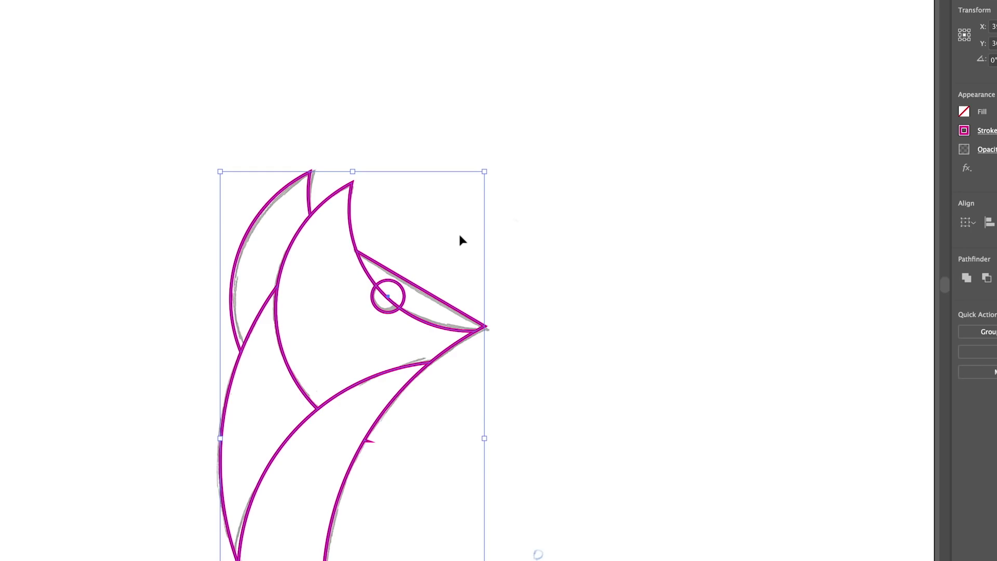
key(shift+m)
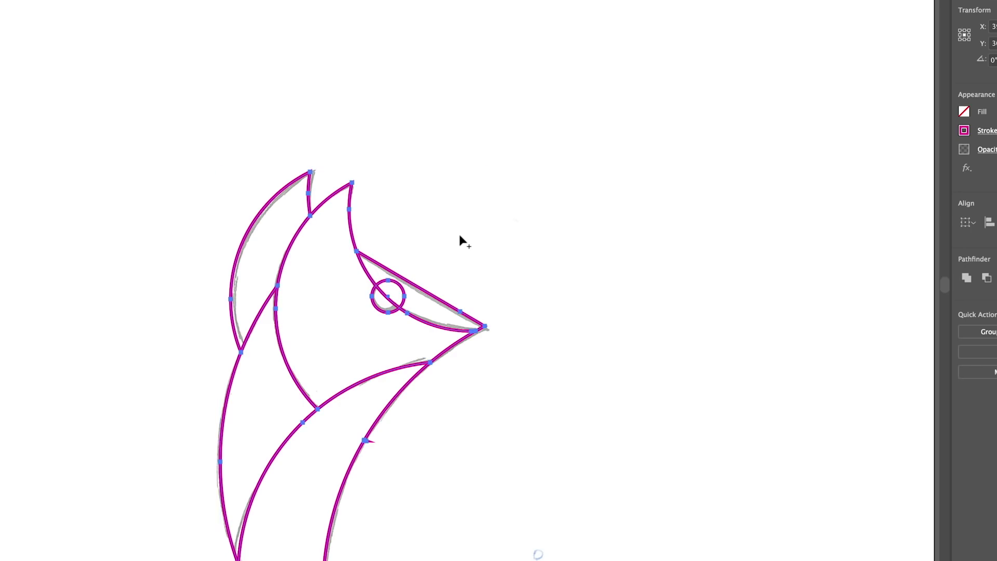
mouse_move(392, 282)
mouse_down()
mouse_move(382, 285)
mouse_move(397, 293)
mouse_move(381, 300)
mouse_move(387, 304)
mouse_up()
key(v)
click(631, 258)
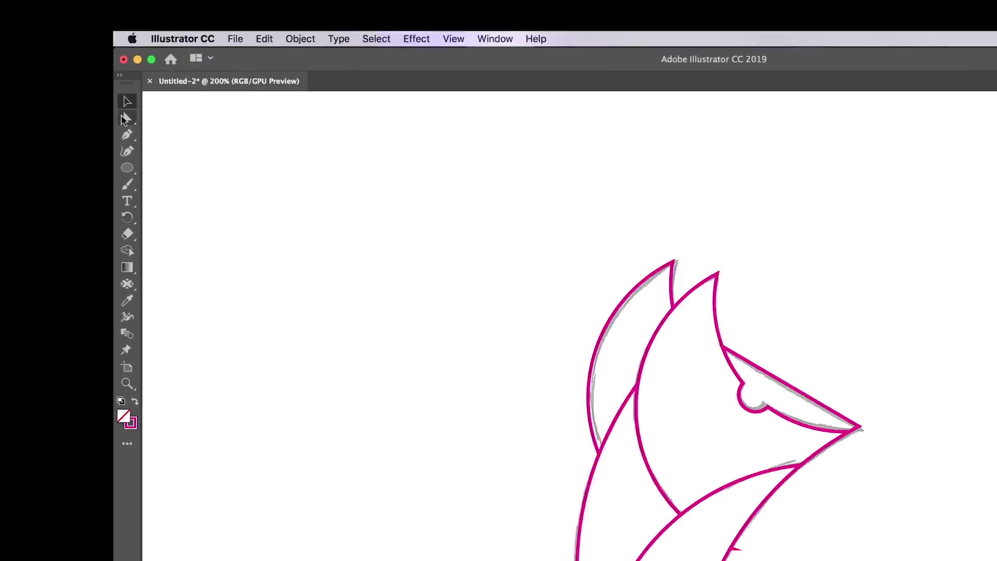
Remove the stray spike from the neck's front edge by deleting its extra anchor points with Direct Selection
click(10, 65)
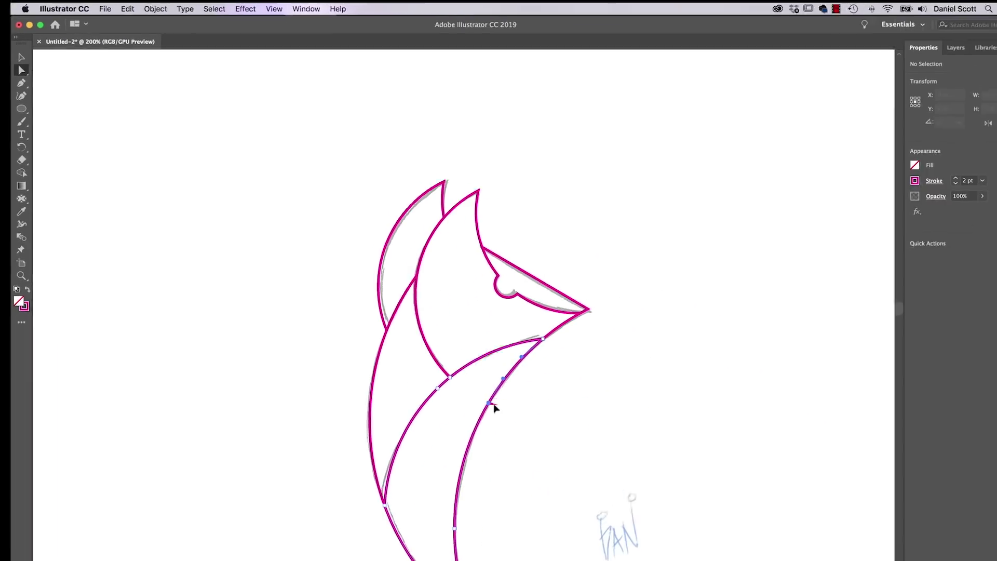
click(491, 405)
key(super+plus)
key(super+plus)
key(super+plus)
key(super+plus)
key(super+plus)
key(super+plus)
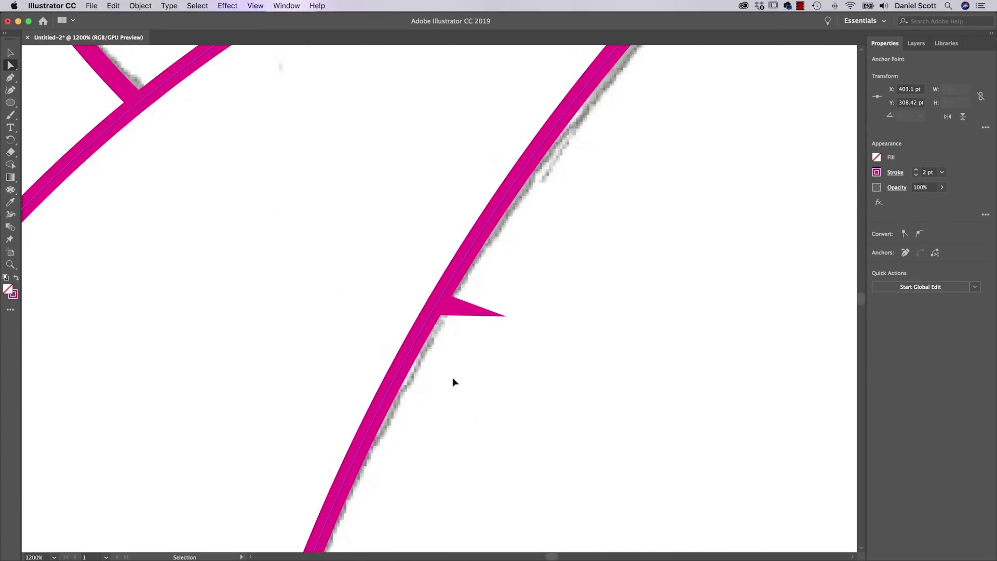
drag(453, 309, 459, 307)
key(Delete)
key(Delete)
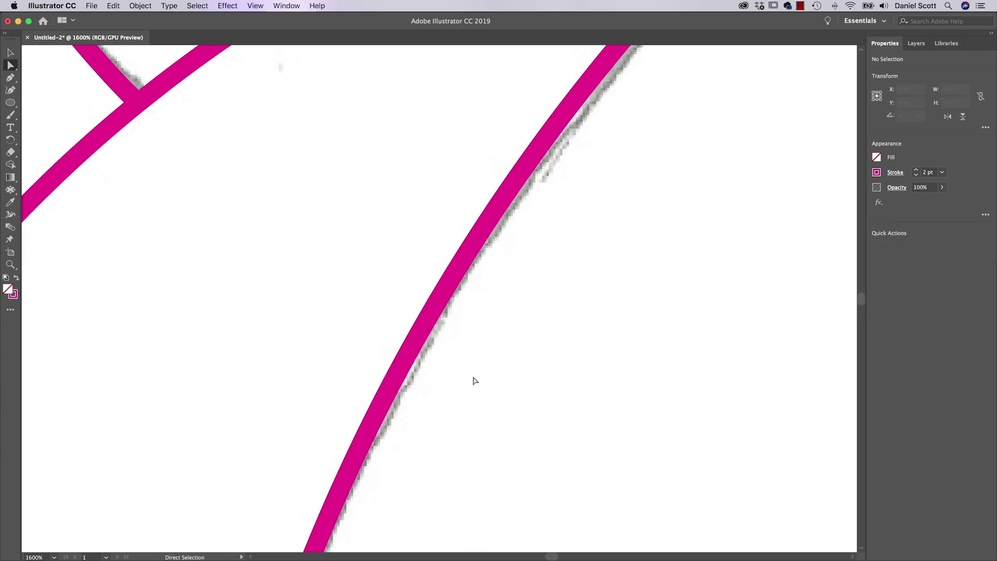
Fit the artboard in view and hide the template layer holding the fox sketch
key(super+0)
click(916, 43)
click(787, 120)
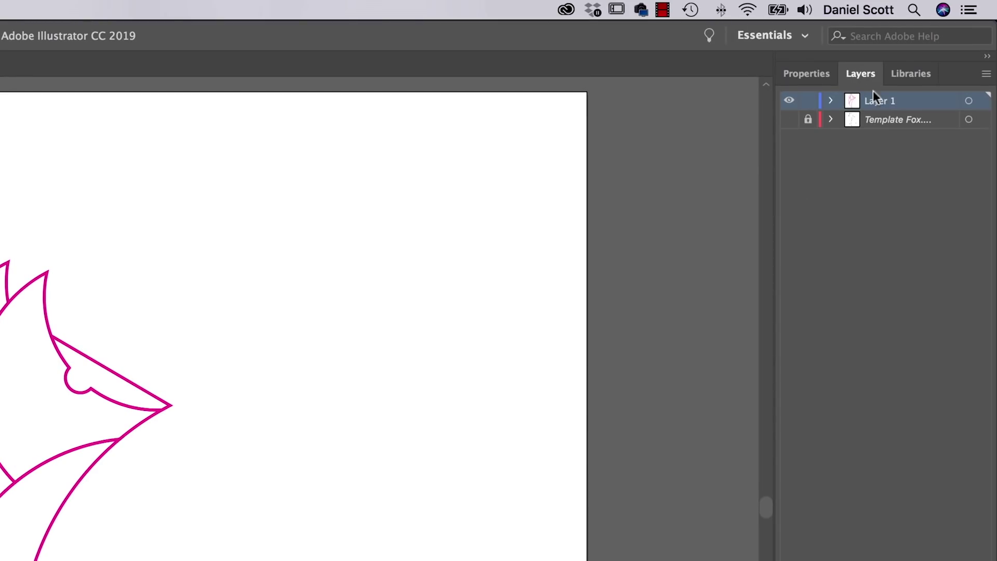
click(806, 72)
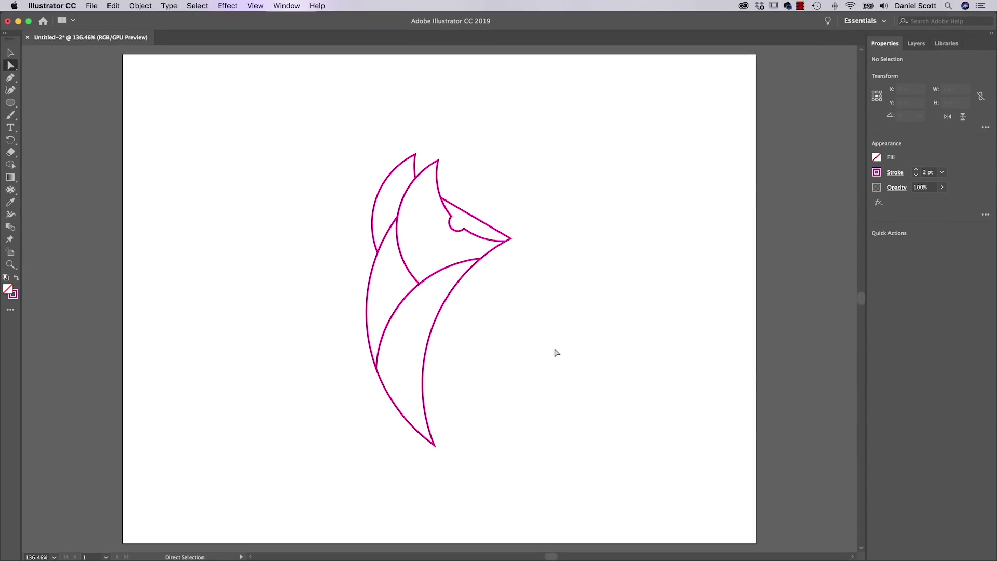
Bring up Adobe Color Themes and place it beside the fox artwork
click(286, 6)
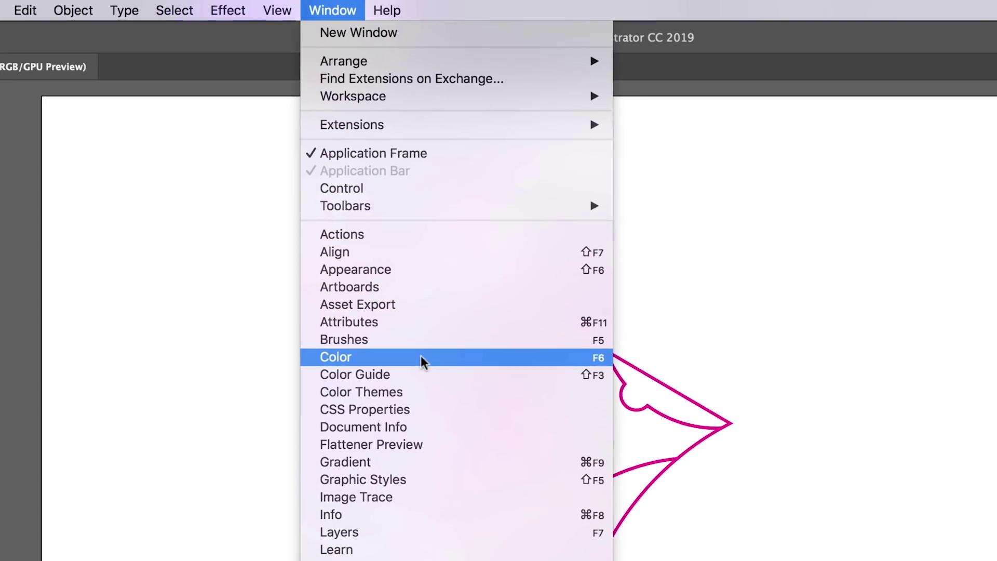
click(421, 392)
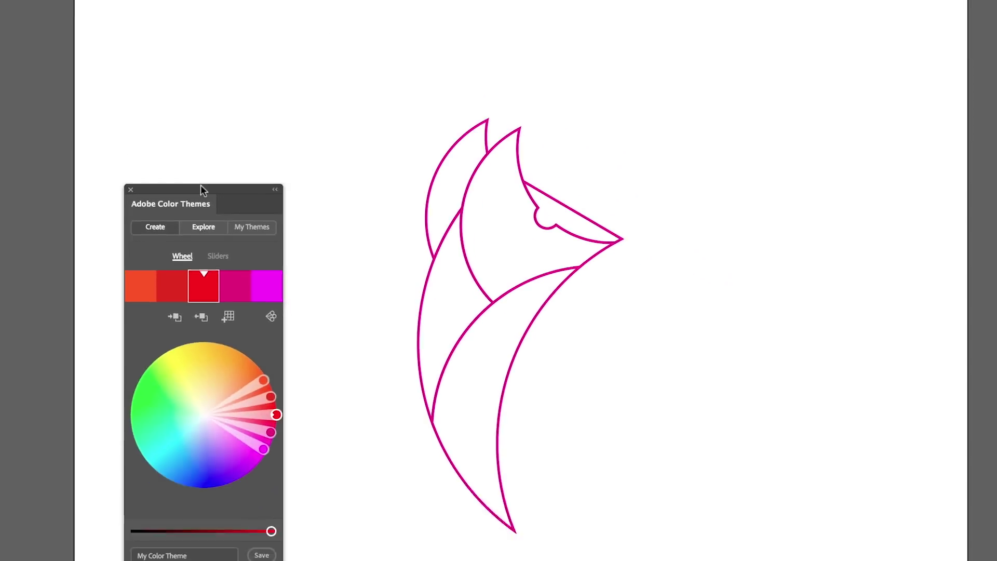
drag(200, 185, 852, 44)
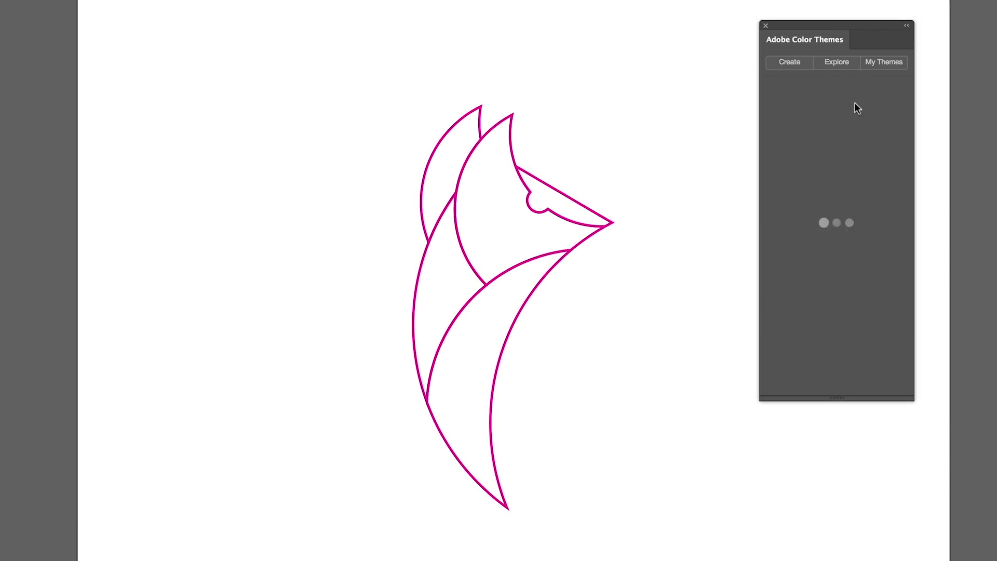
Search the published color themes for "fox"
click(836, 64)
text(di)
key(BackSpace)
key(BackSpace)
text(fox)
key(Return)
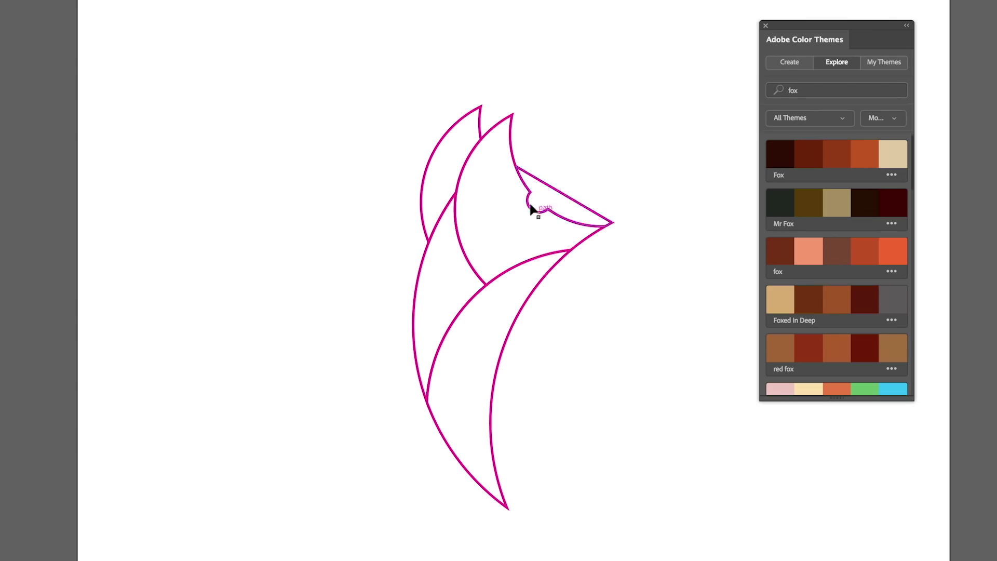
Select the whole fox and fill the head with the orange-brown of the "Fox" theme using the Shape Builder
drag(396, 104, 637, 423)
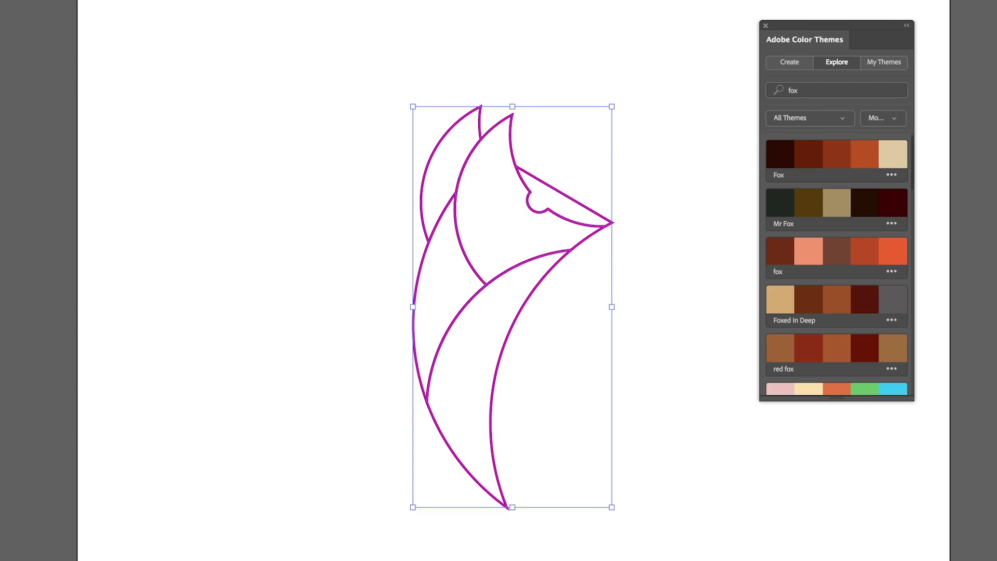
key(a)
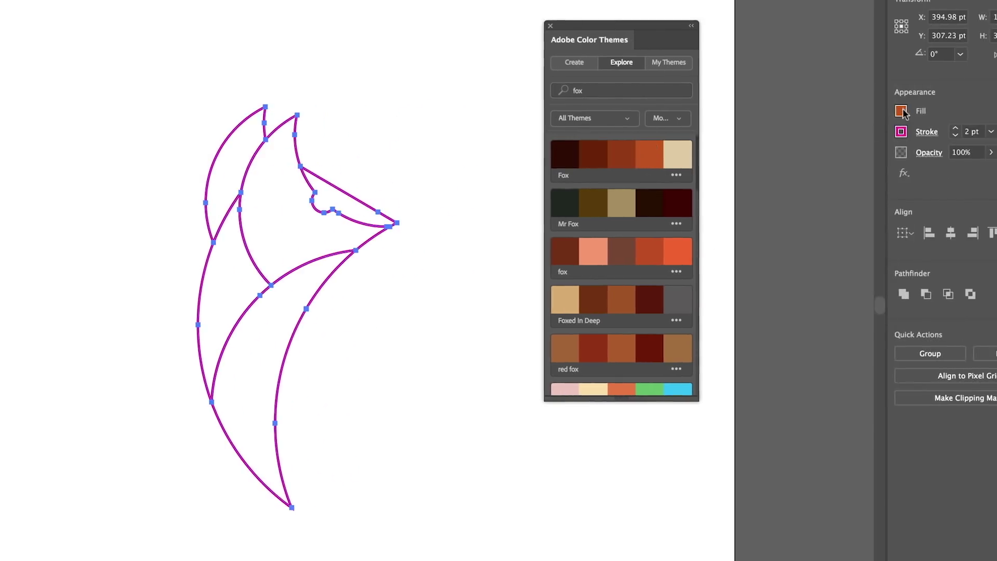
key(shift+m)
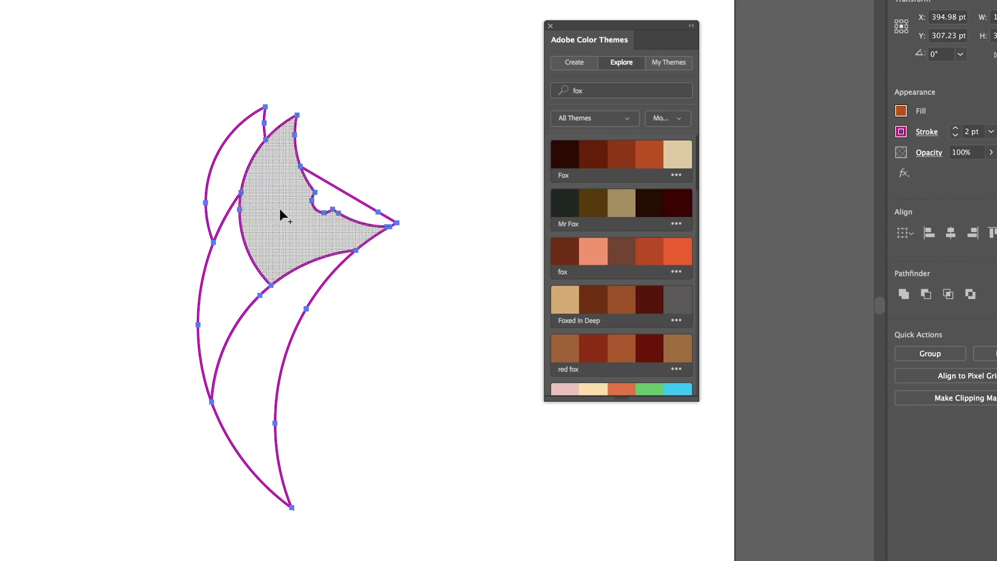
click(281, 217)
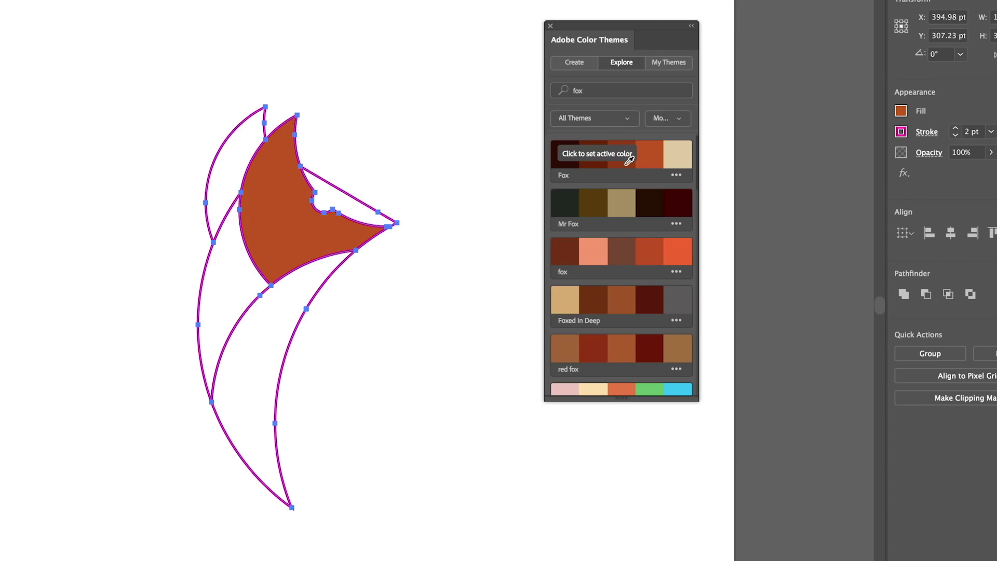
Fill the fox's back with the "Fox" theme's reddish brown and the rear ear with its darker red-brown
click(620, 164)
click(229, 207)
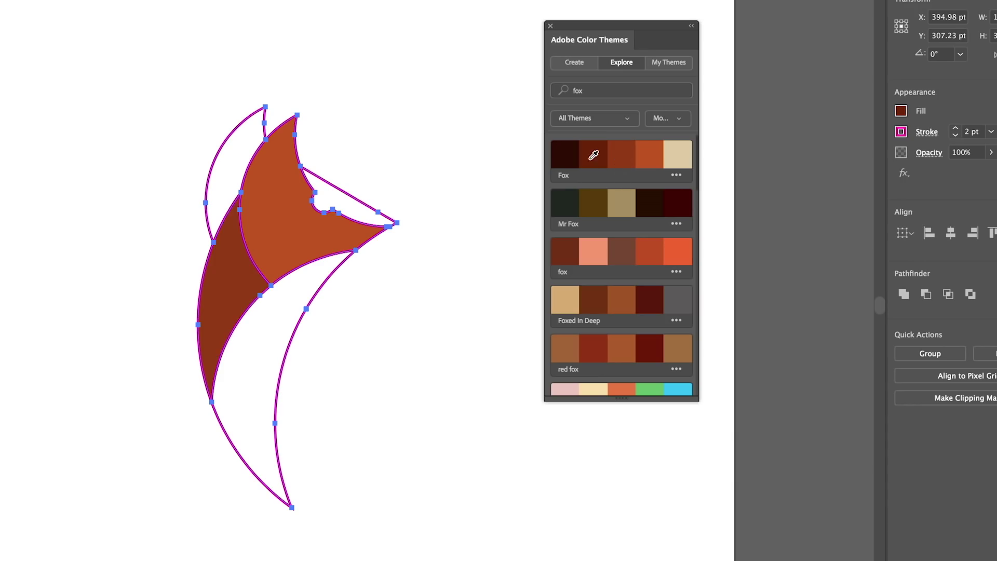
click(596, 154)
click(237, 155)
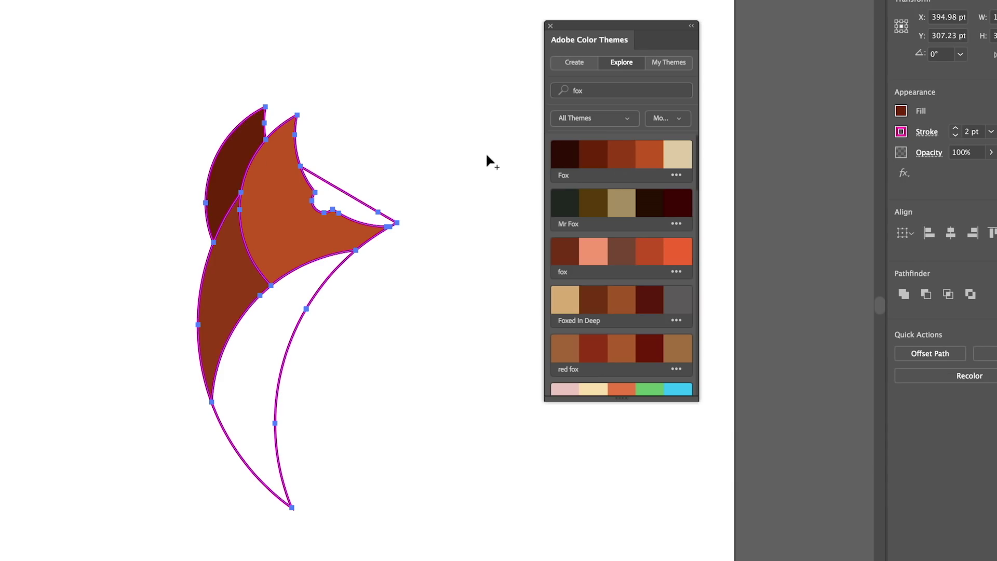
Fill the muzzle and the neck with the beige of the "Fox" theme
click(683, 157)
click(350, 208)
click(294, 305)
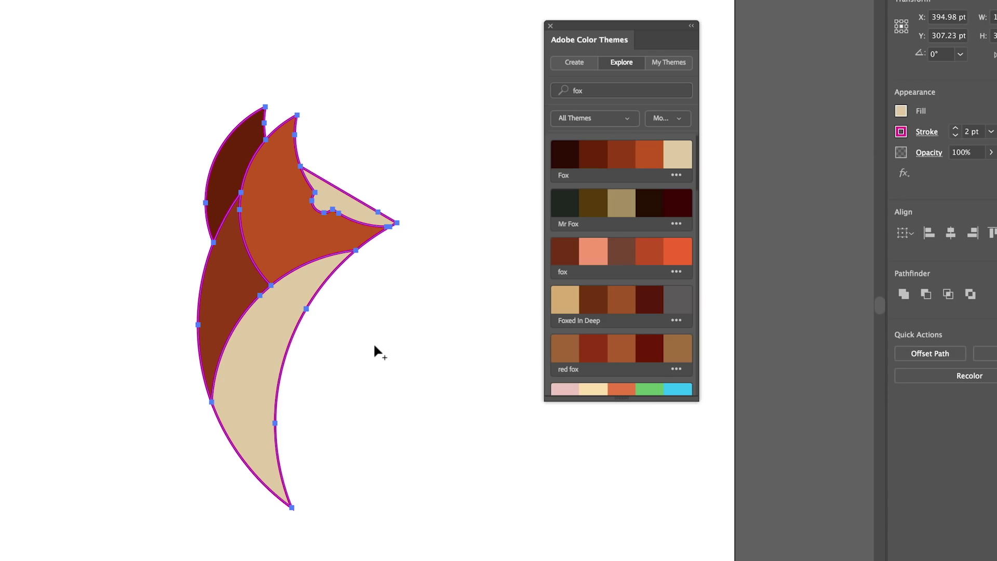
Fill the muzzle and the neck with the off-white of the "Copy of fox" theme
scroll(668, 257, down, 5)
click(563, 270)
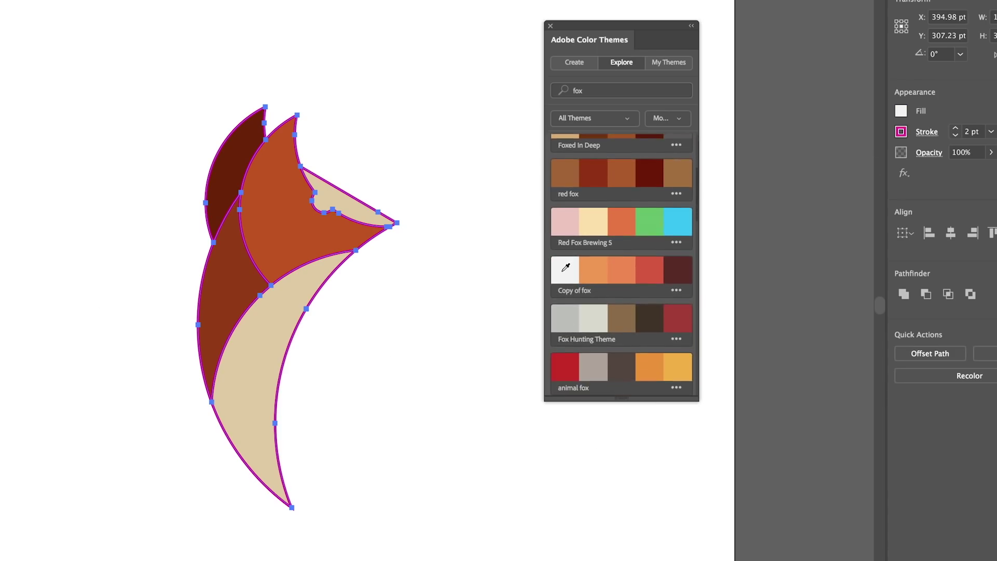
click(356, 213)
click(272, 323)
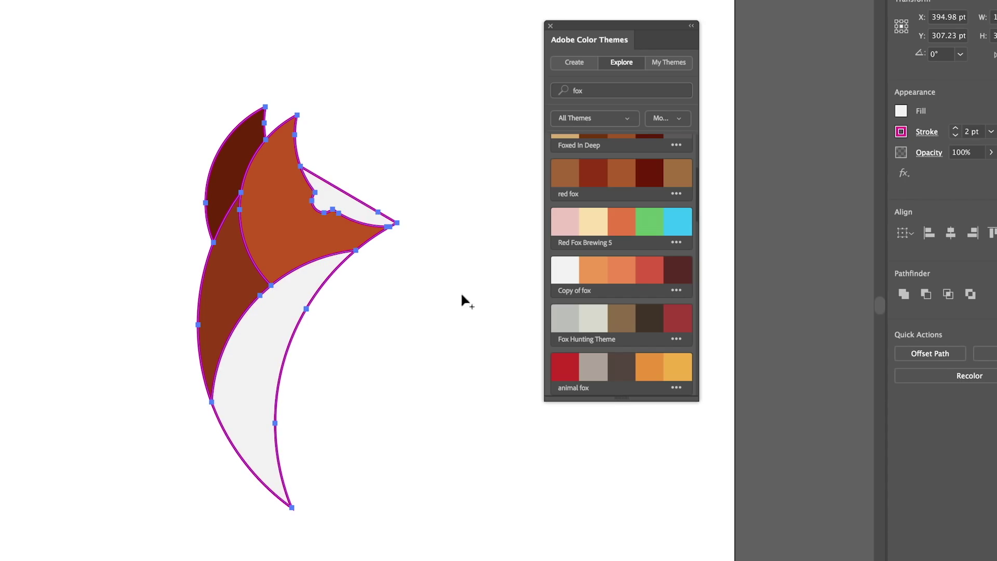
Remove the 2 pt magenta stroke from all the selected fox shapes by setting it to none
click(899, 134)
click(741, 166)
click(10, 52)
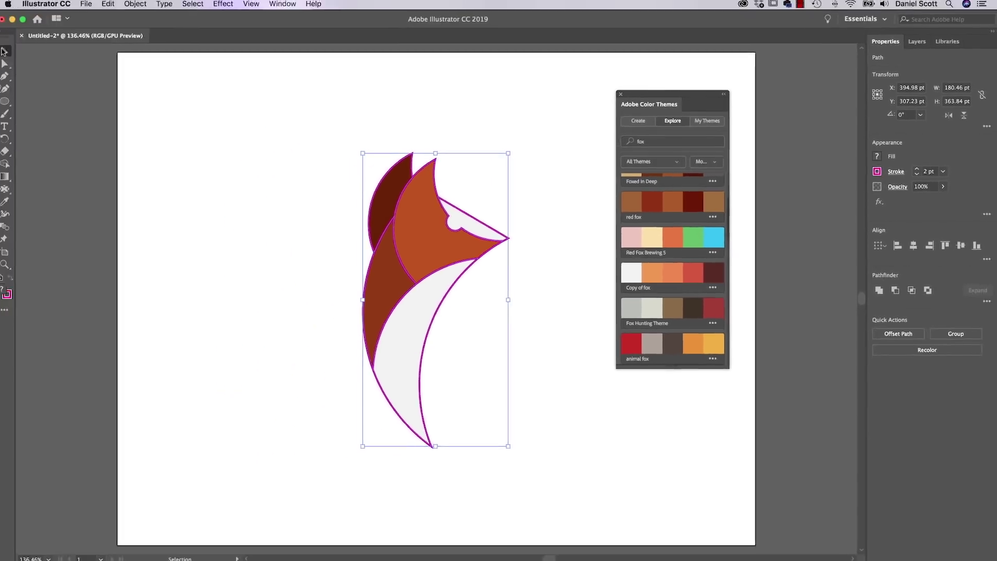
click(878, 176)
click(768, 193)
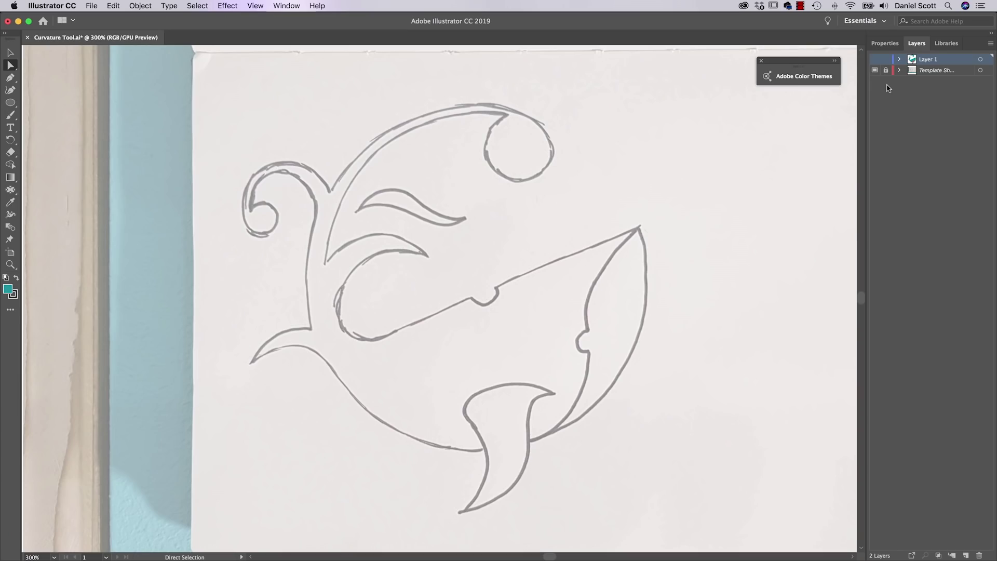
Show the artwork on Layer 1 over the locked sketch template in the Curvature Tool document
click(876, 60)
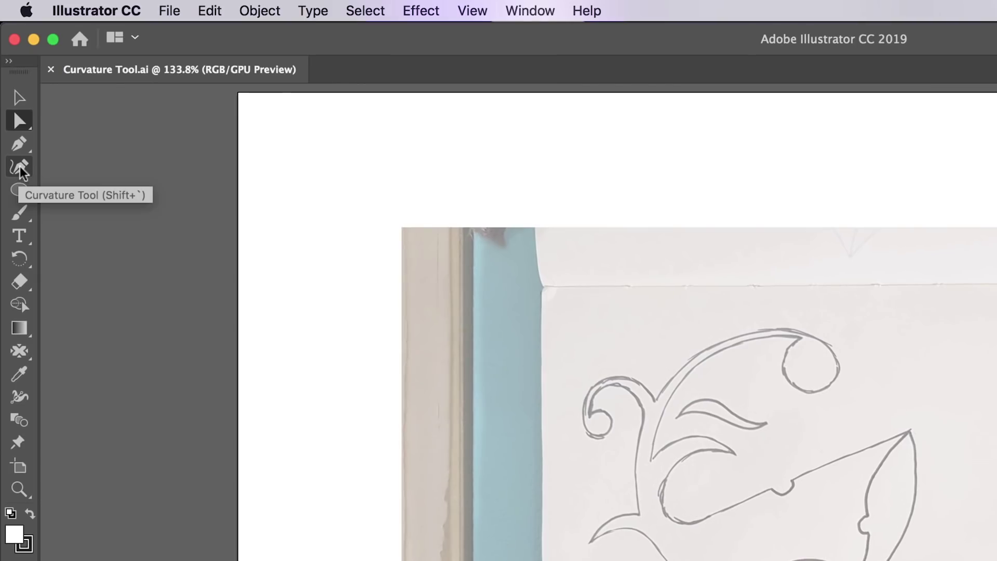
Start a Curvature tool path at the sketch's right-hand tip and trace the outer curve down around the underside
click(20, 170)
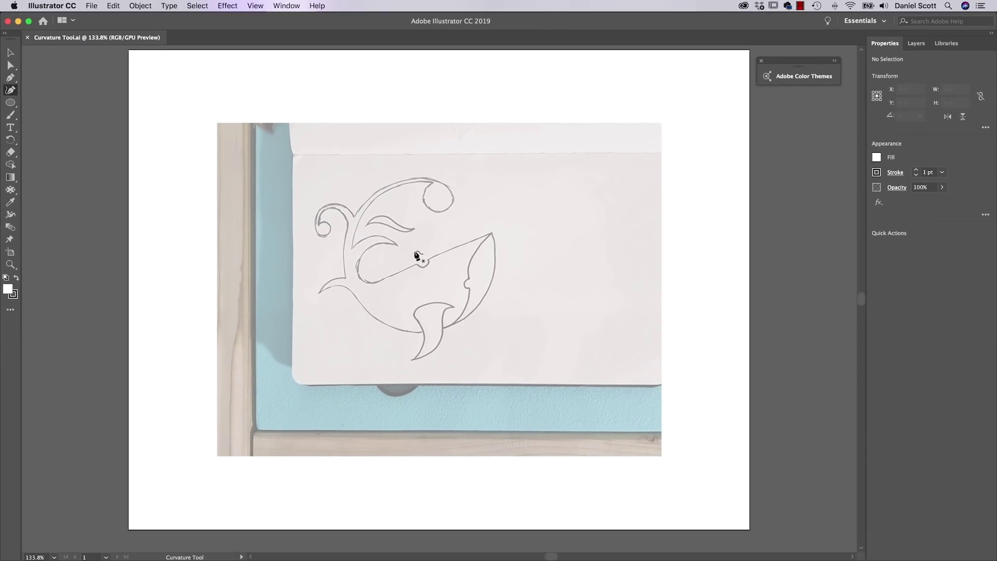
key(super)
key(super+plus)
key(super+plus)
key(super+plus)
drag(456, 201, 475, 267)
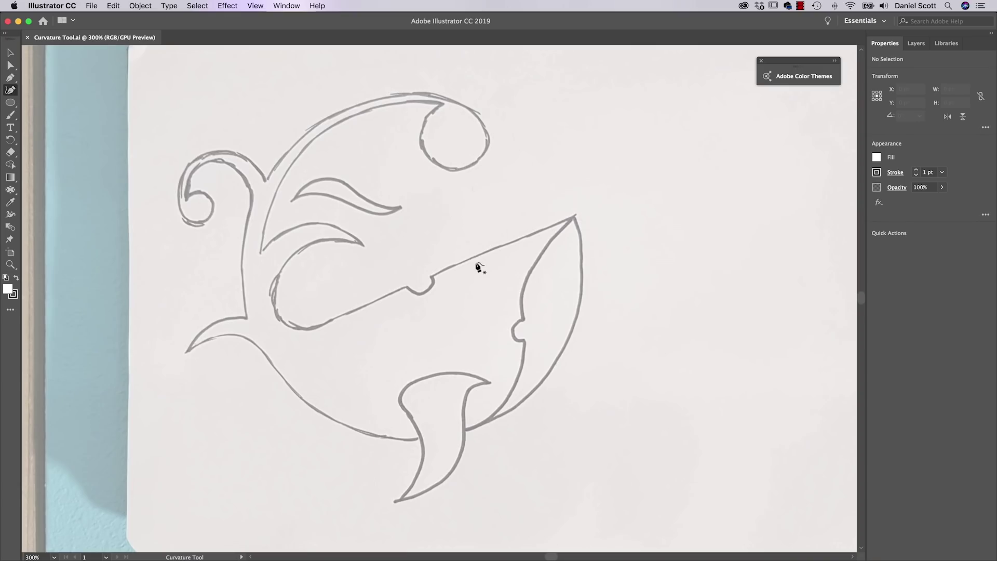
click(573, 217)
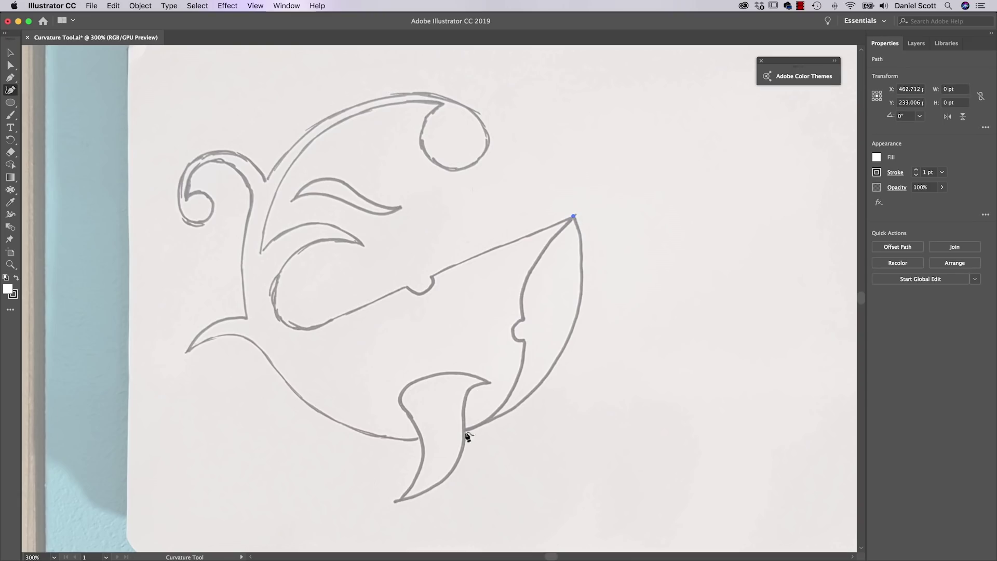
click(554, 365)
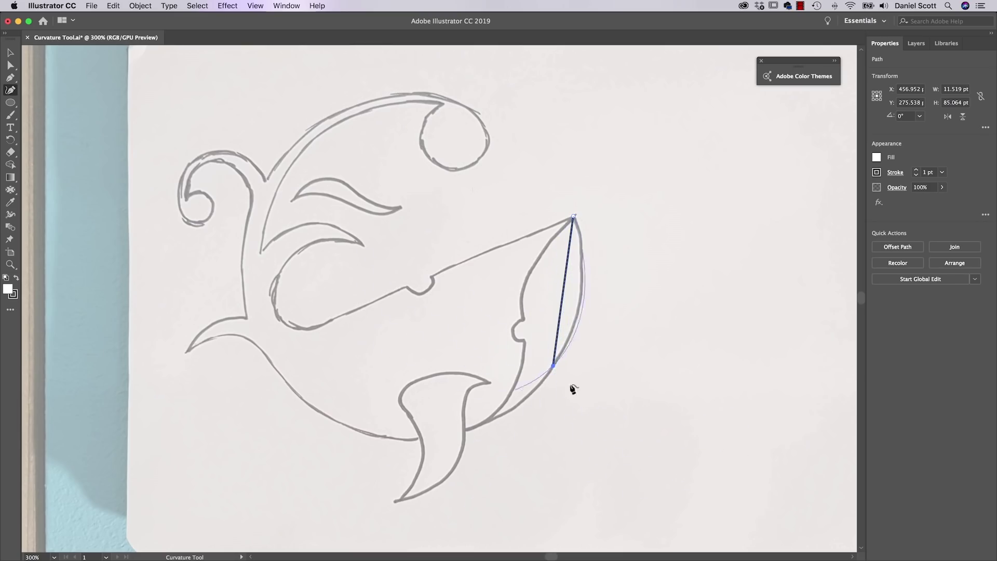
click(360, 432)
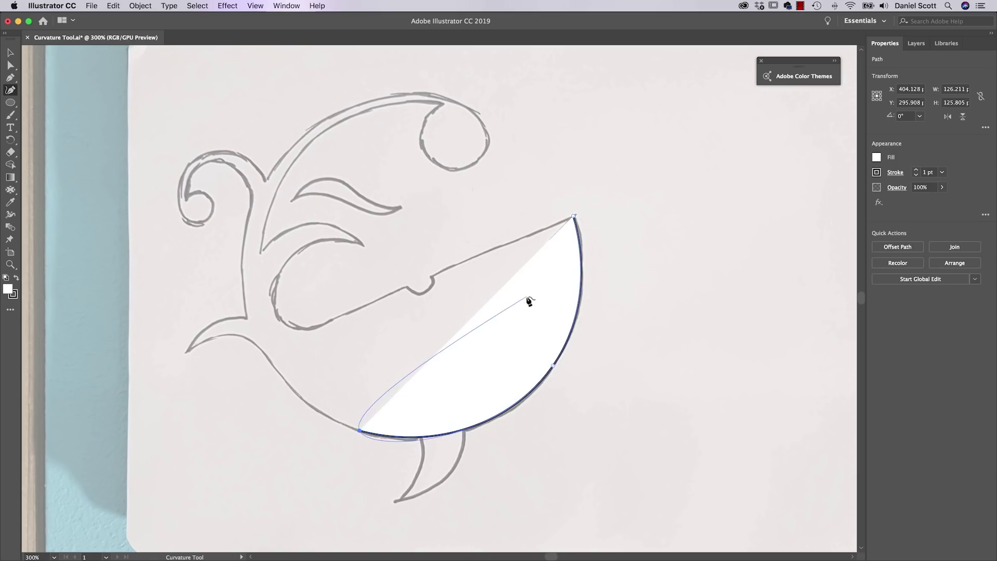
Set the path's fill to none and continue tracing the underside up to the pointed tip at the sketch's left end
click(876, 157)
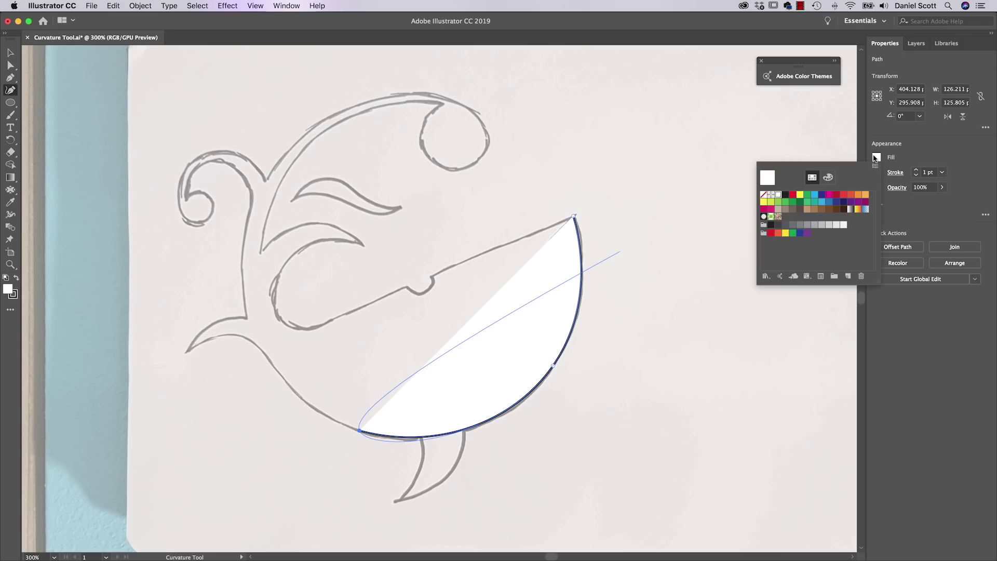
click(764, 195)
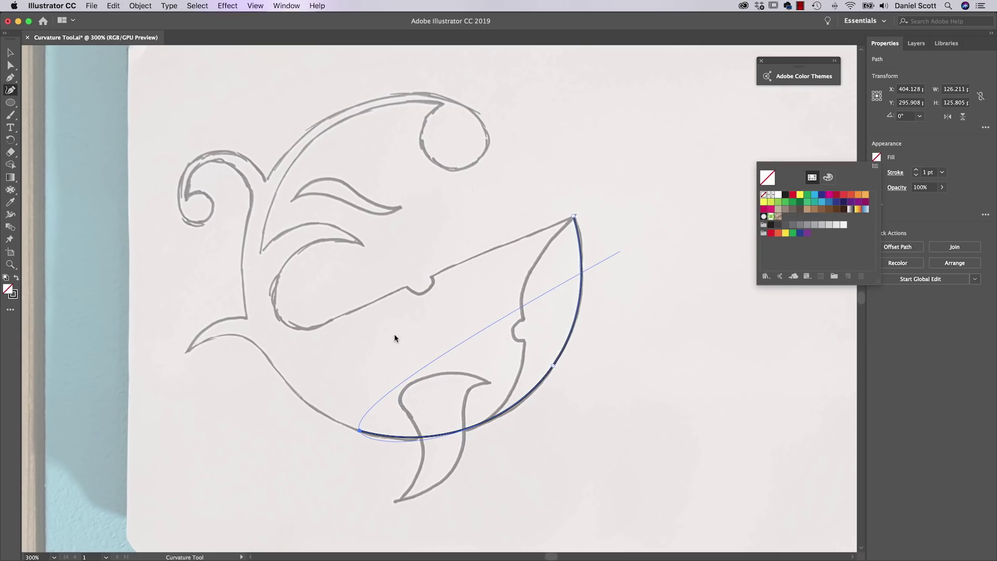
click(335, 322)
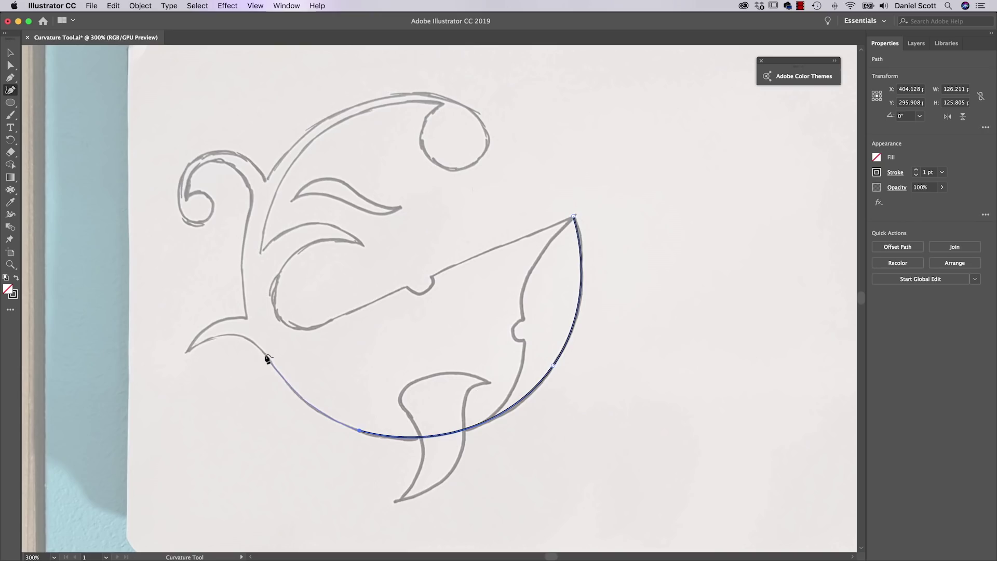
click(268, 357)
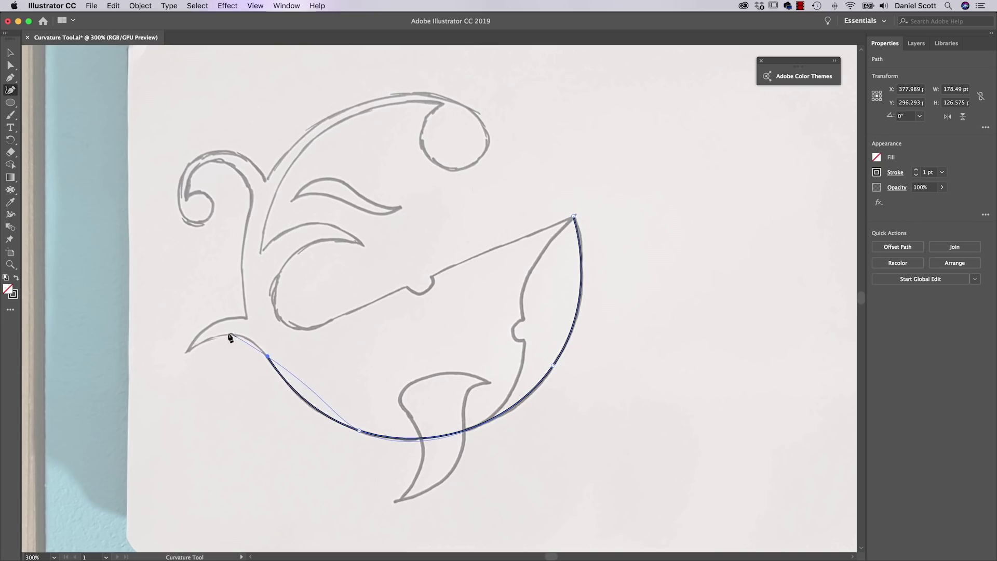
click(227, 334)
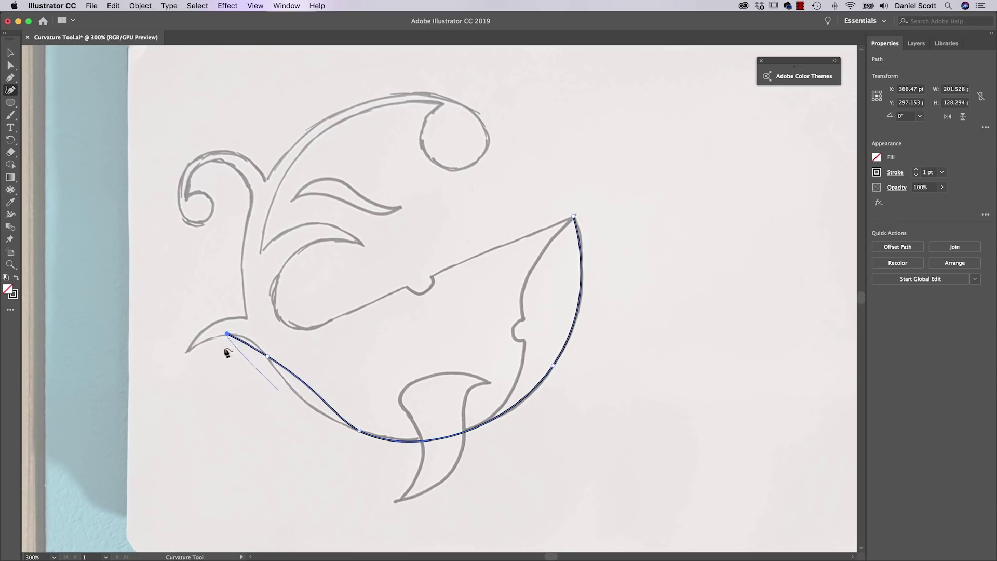
click(187, 354)
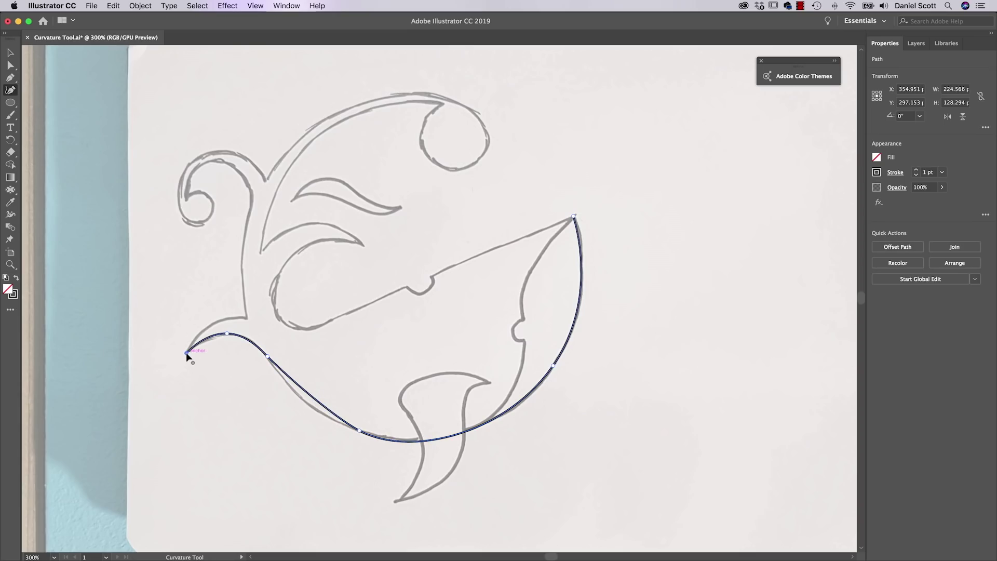
Trace the upper edge of the left point, the large outer arc and the round curl, ending in a corner point inside the curl
click(212, 323)
click(246, 317)
click(296, 140)
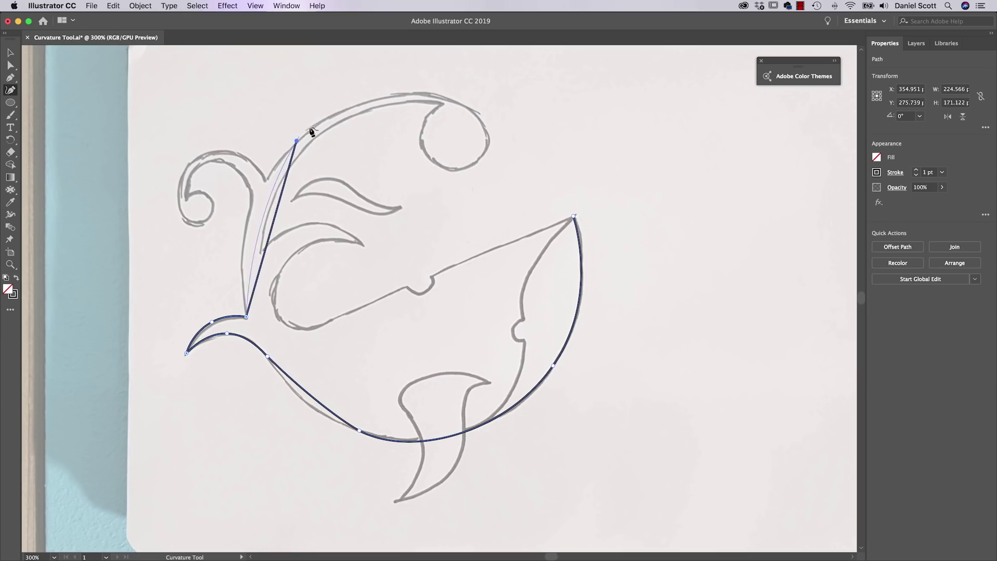
click(455, 99)
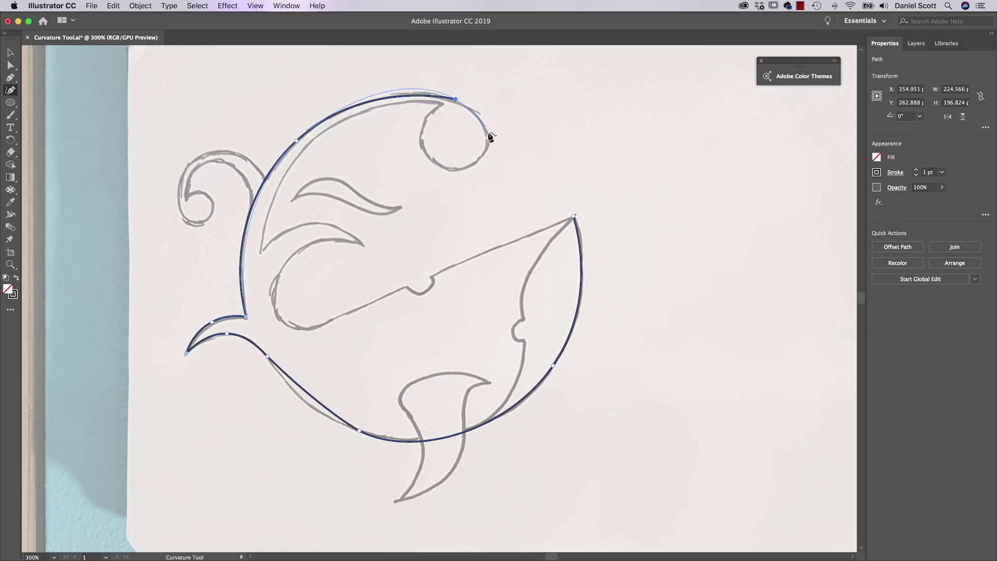
click(489, 136)
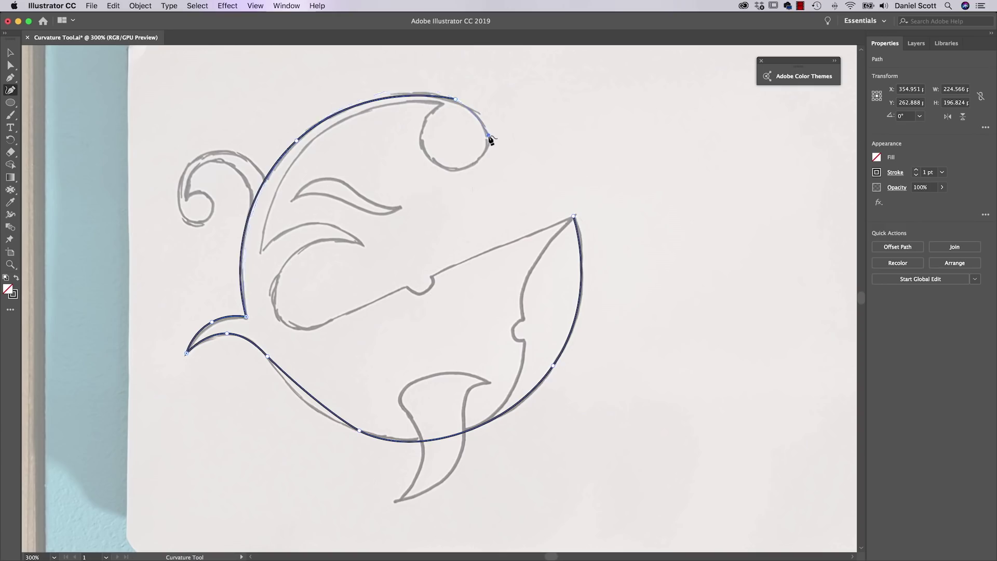
click(456, 172)
click(422, 138)
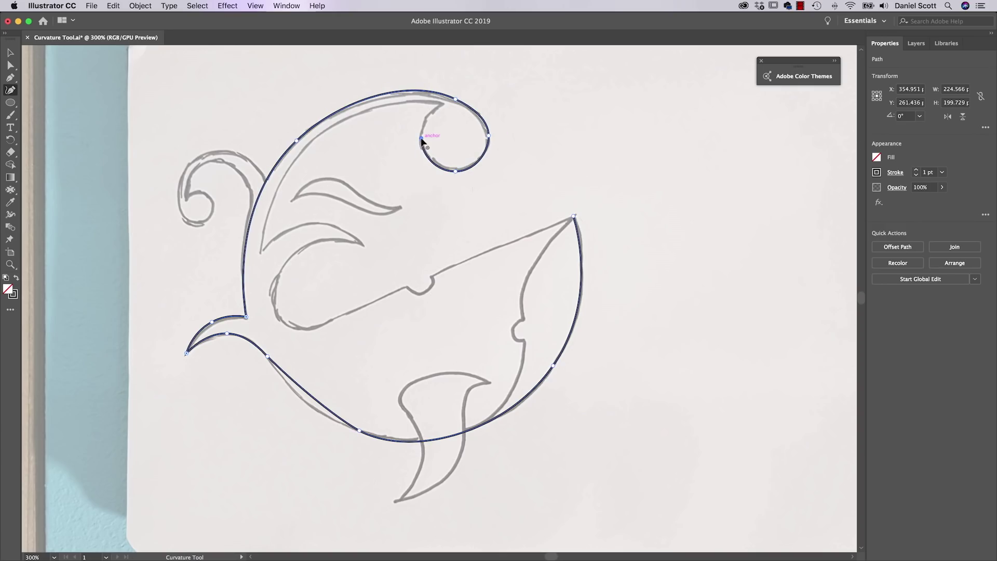
click(442, 104)
double_click(443, 105)
Trace the inner edge of the large arc to a corner at its base, and continue over the leaf to its tip
click(303, 149)
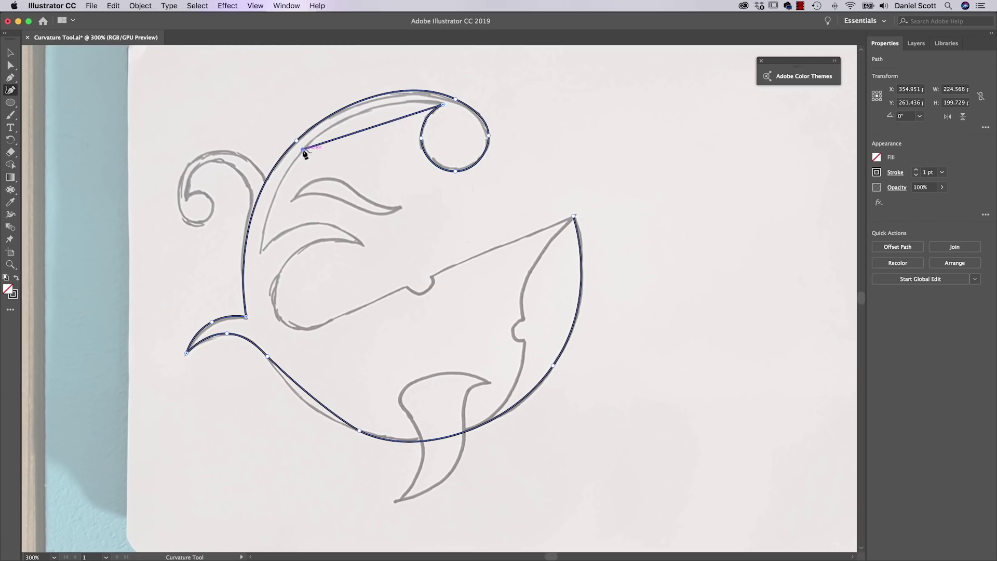
click(263, 253)
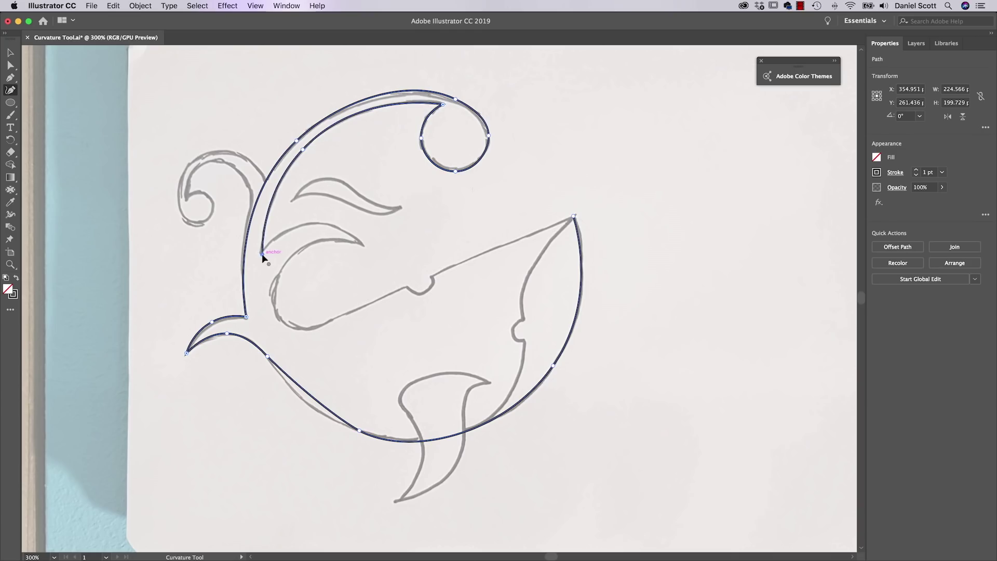
double_click(263, 253)
click(311, 222)
click(363, 245)
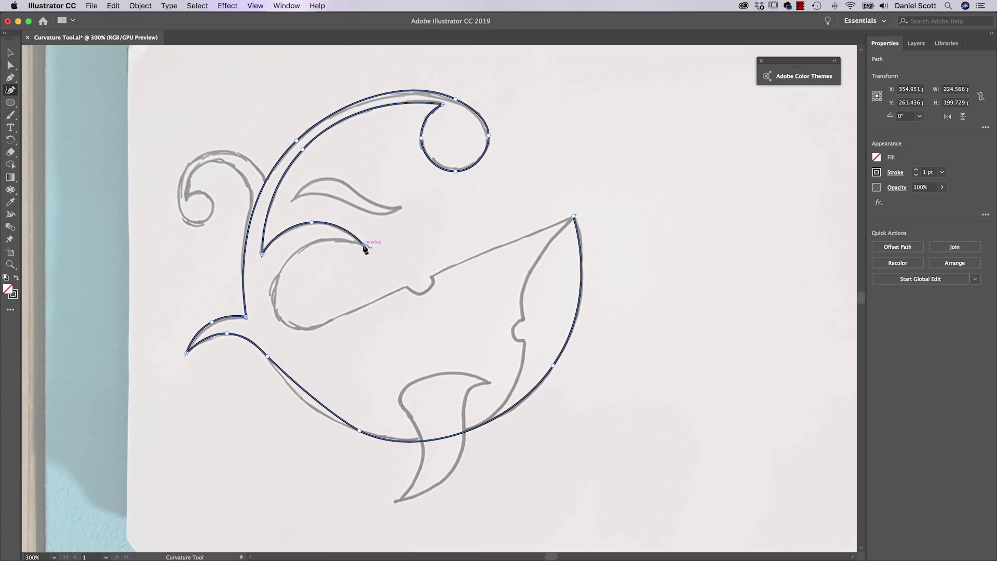
Trace the rounded hollow and the straight edge with its small notch, closing the path with a corner at the right-hand tip
click(299, 251)
click(277, 314)
click(322, 328)
click(407, 287)
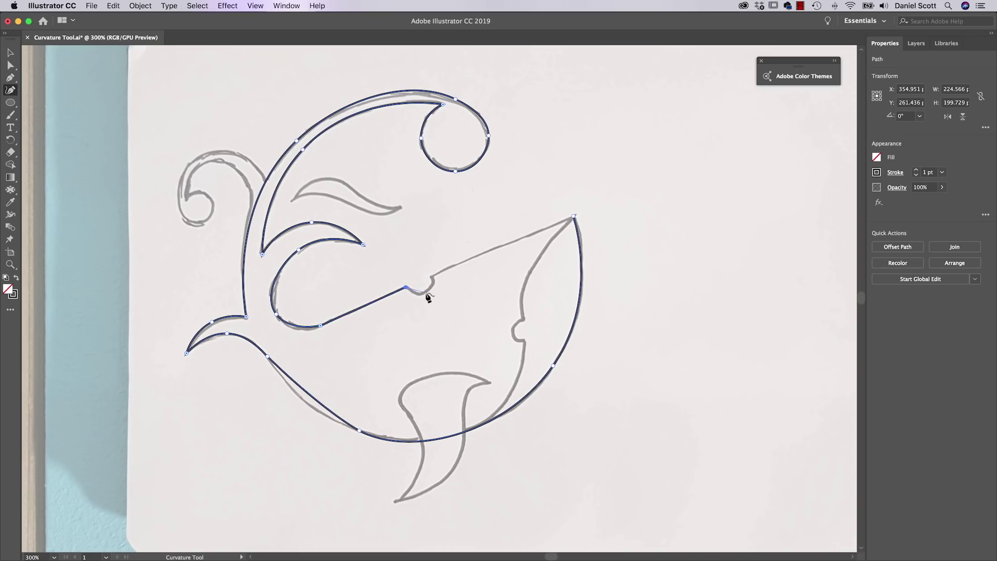
click(430, 276)
click(574, 217)
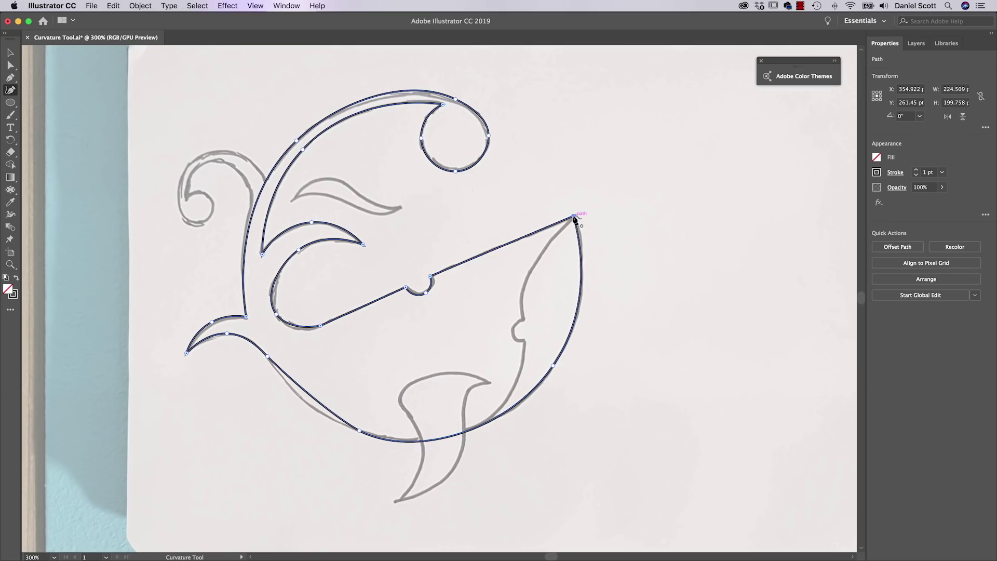
double_click(574, 217)
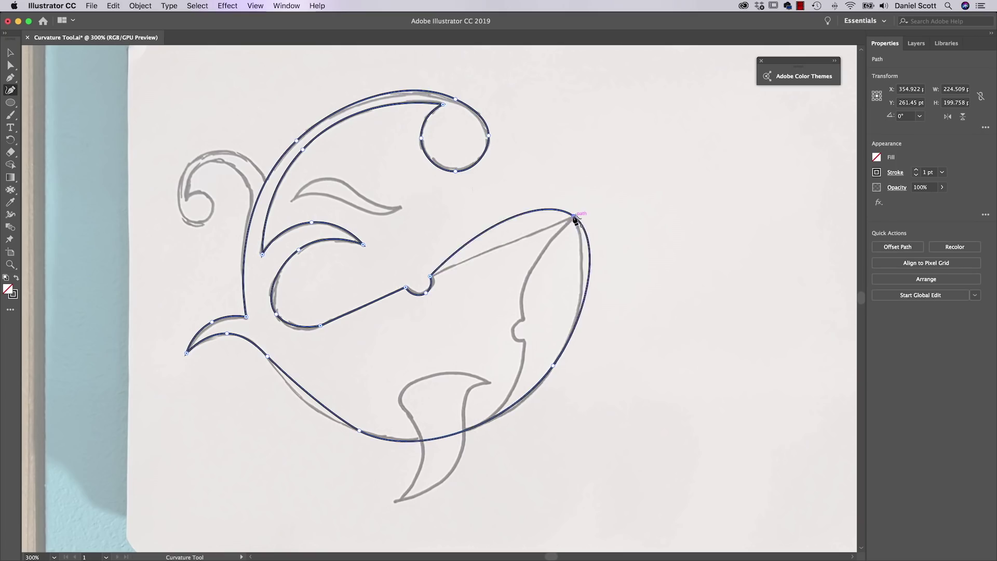
double_click(573, 217)
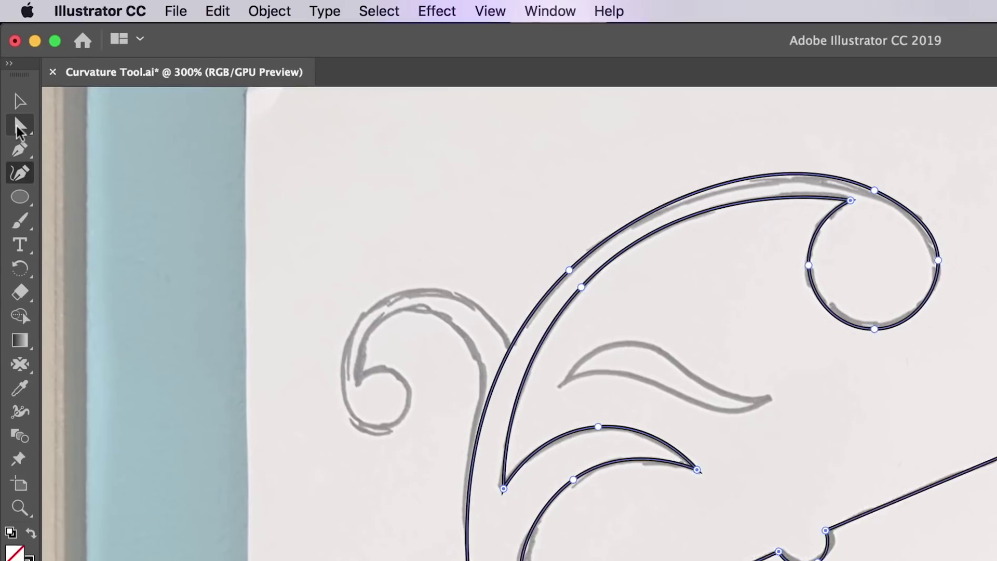
Adjust the curve handles between the two lower-left anchors with Direct Selection so the underside follows the sketch
click(19, 126)
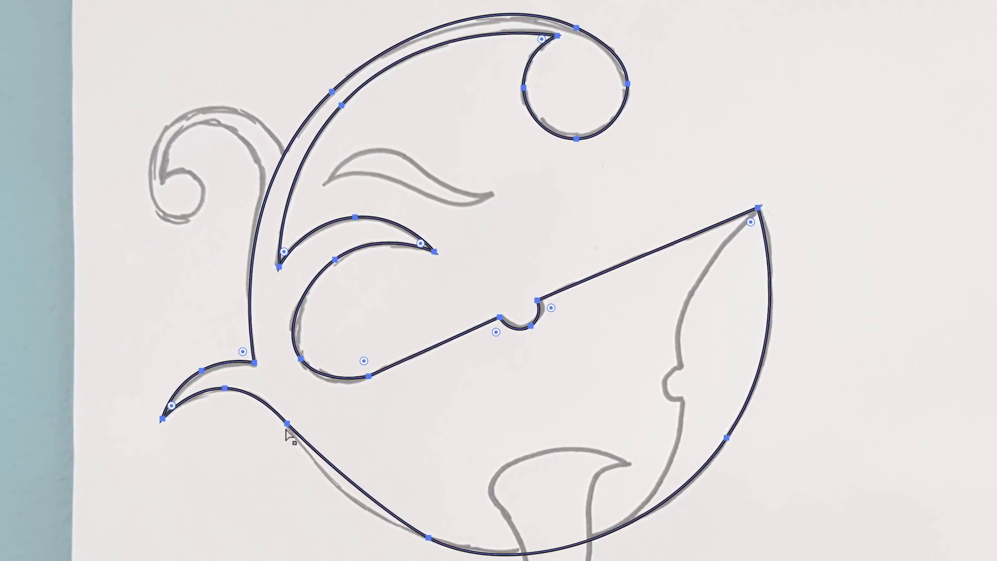
click(287, 424)
mouse_move(336, 471)
mouse_down()
mouse_move(330, 493)
mouse_move(325, 486)
mouse_up()
drag(396, 522, 382, 519)
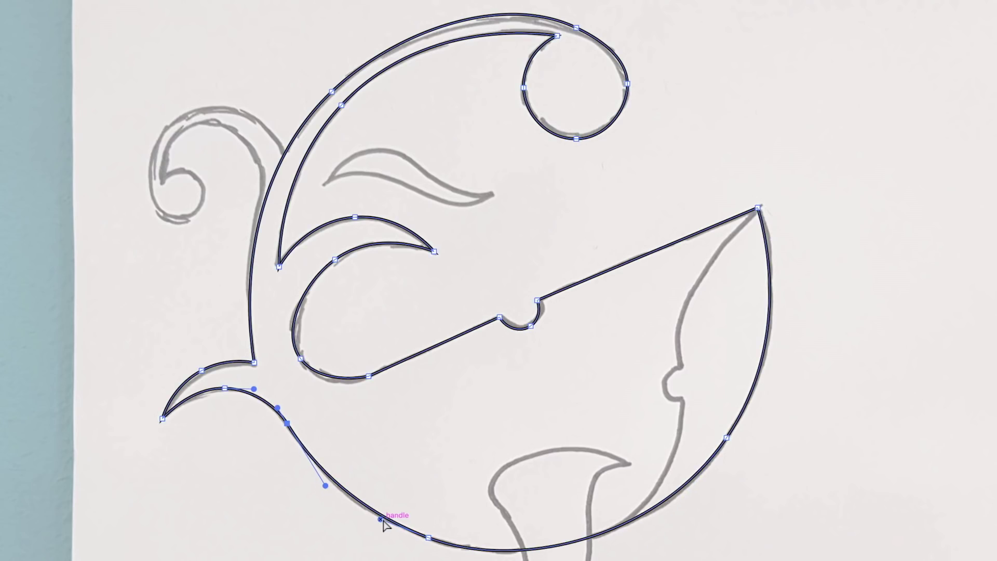
Reshape the outer arc at the anchor above the curl by moving its handle closer to the sketch line, and deselect the path
click(576, 28)
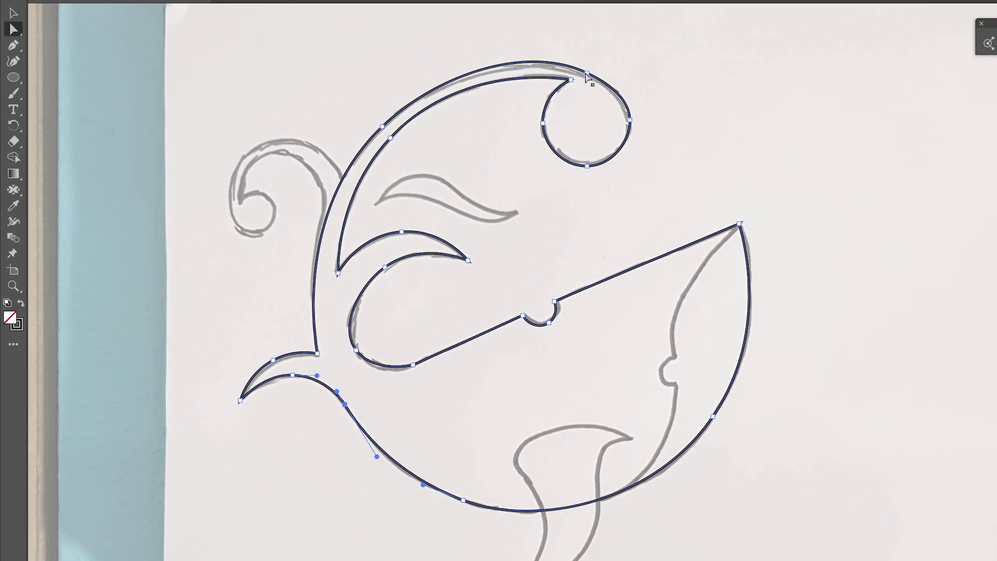
drag(597, 83, 609, 81)
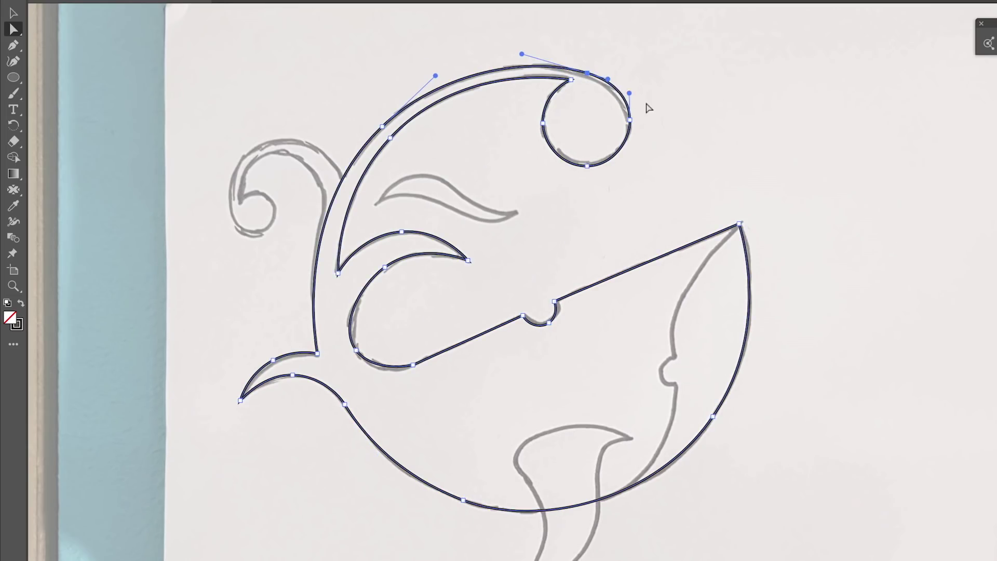
click(709, 121)
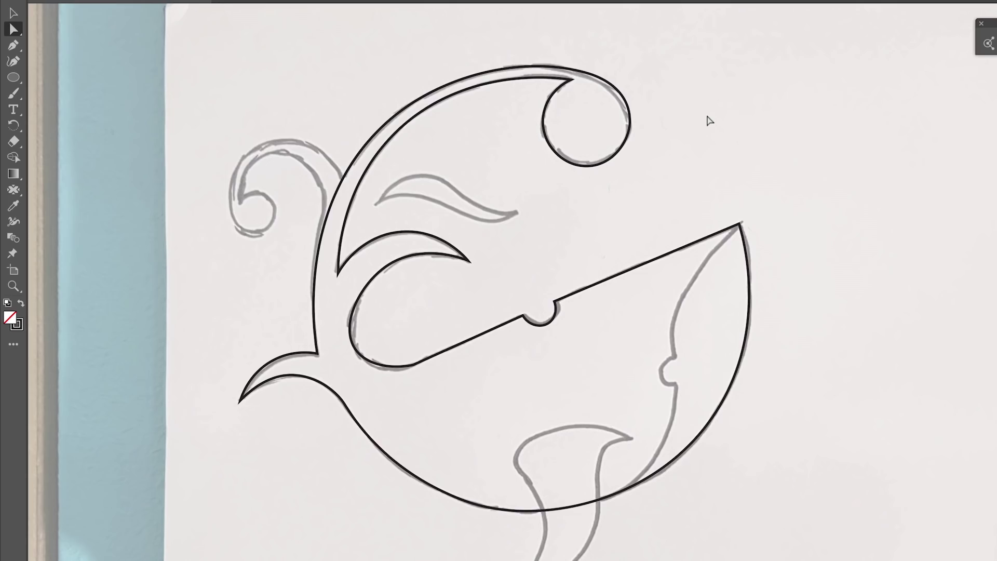
Trace the inner dividing line as an open Curvature path from beyond the right-hand tip to below the body outline
click(13, 61)
click(772, 200)
click(685, 292)
click(670, 422)
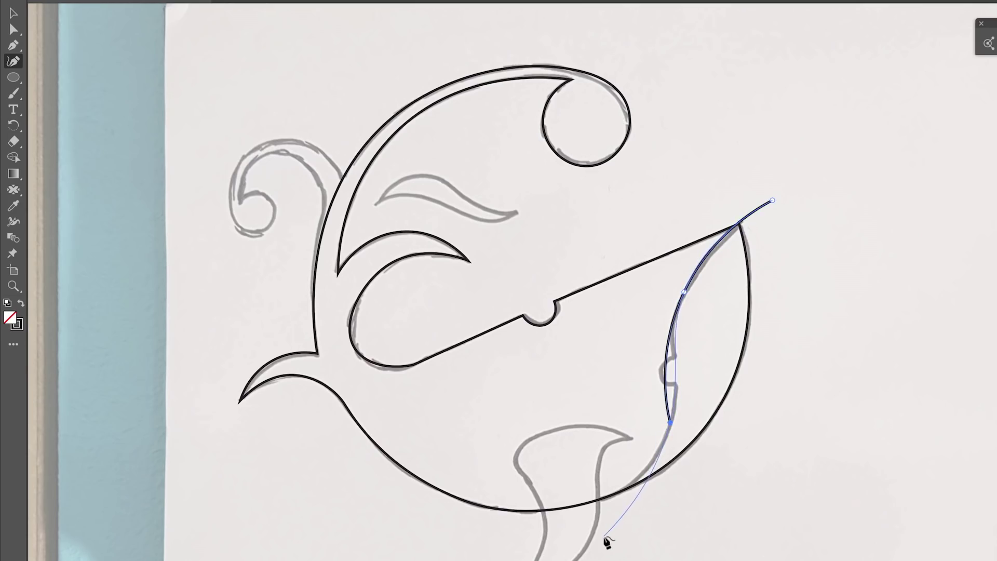
click(604, 536)
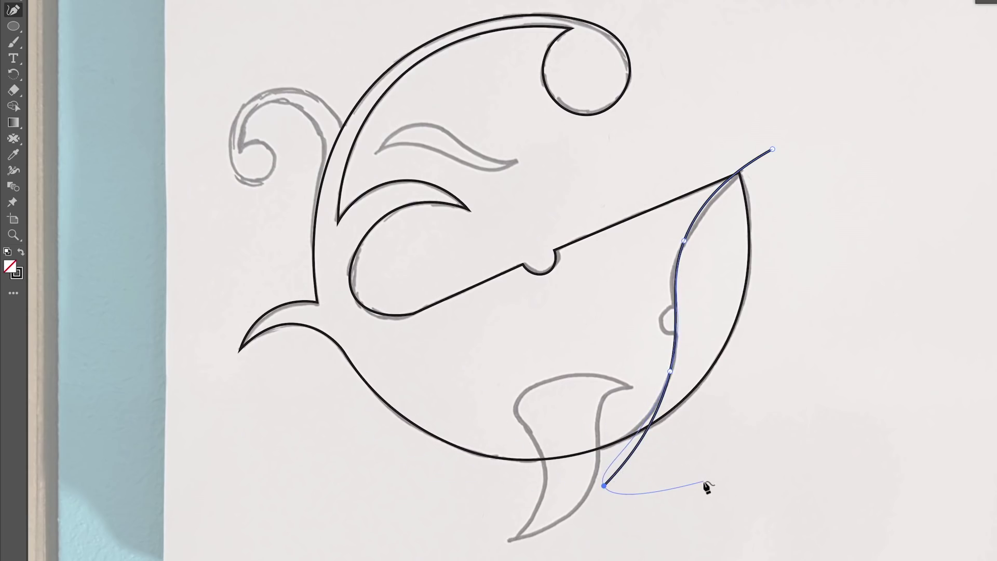
key(Escape)
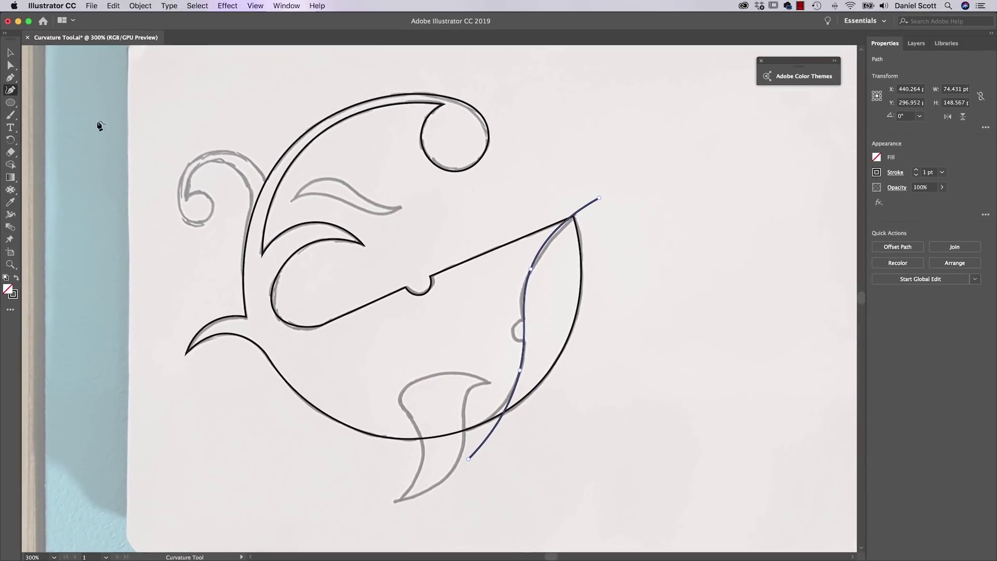
Draw a circle about 12.4 pt in diameter over the small bump on the inner dividing line
key(l)
drag(511, 320, 532, 340)
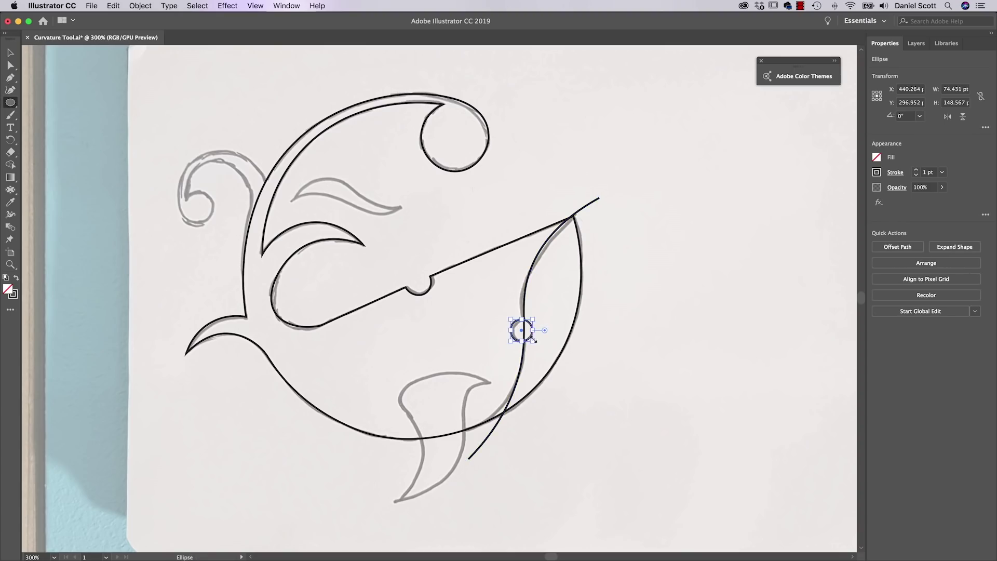
click(10, 52)
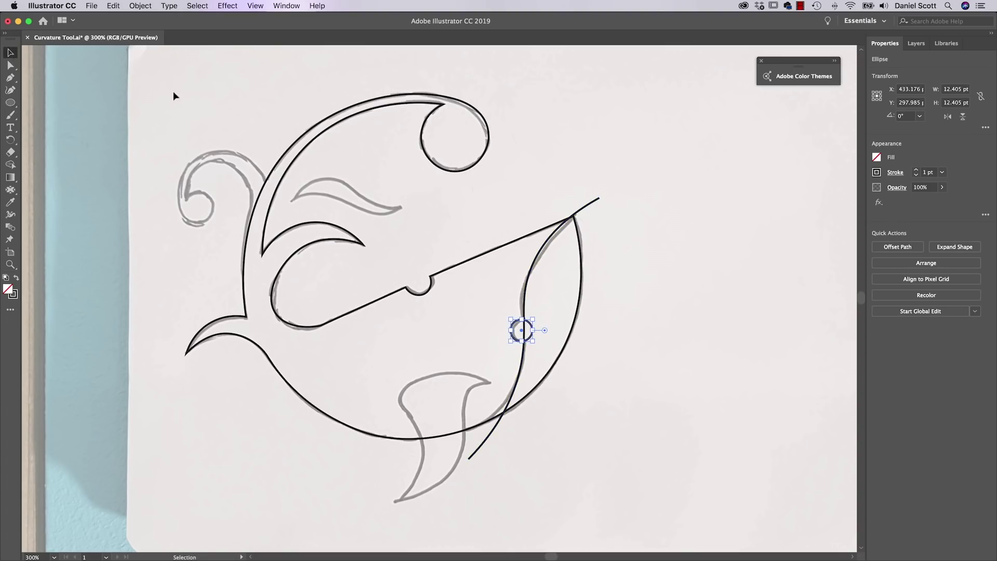
Select all the traced paths and remove the dividing line's two overhanging ends with the Shape Builder tool
key(super+a)
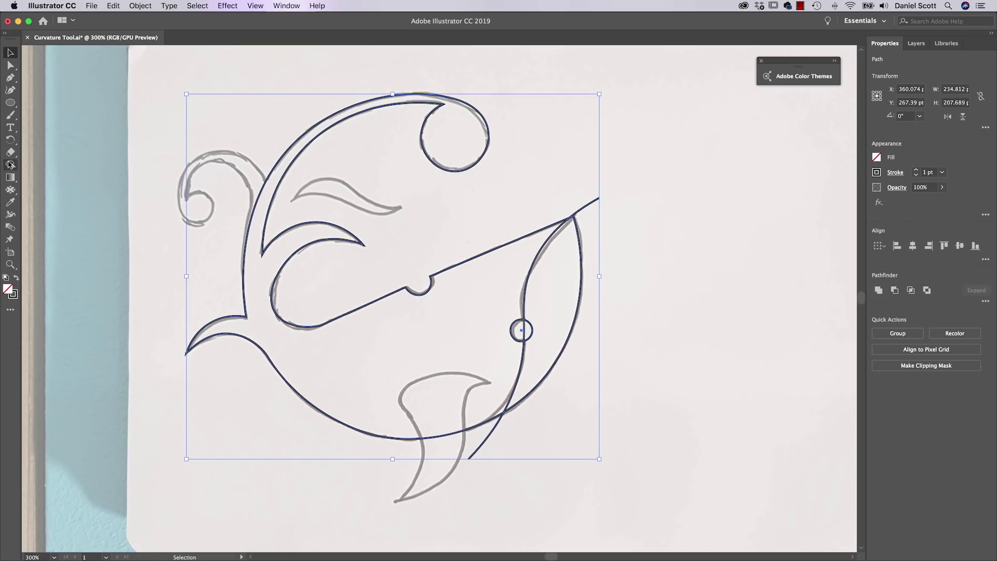
click(10, 165)
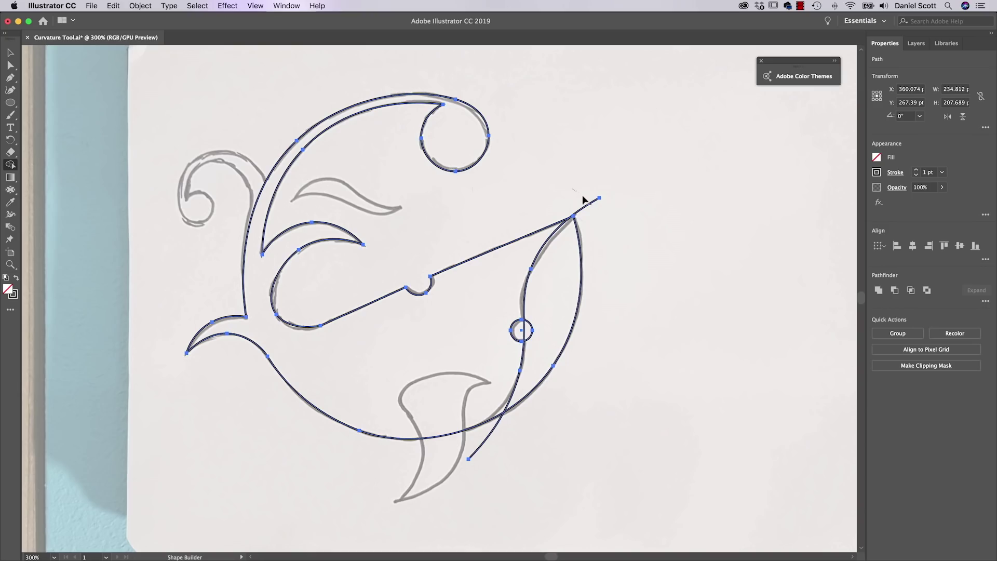
drag(483, 441, 478, 446)
Fill the crescent section green and the body teal with Shape Builder, using colours from the first Adobe Color Themes palette
click(804, 76)
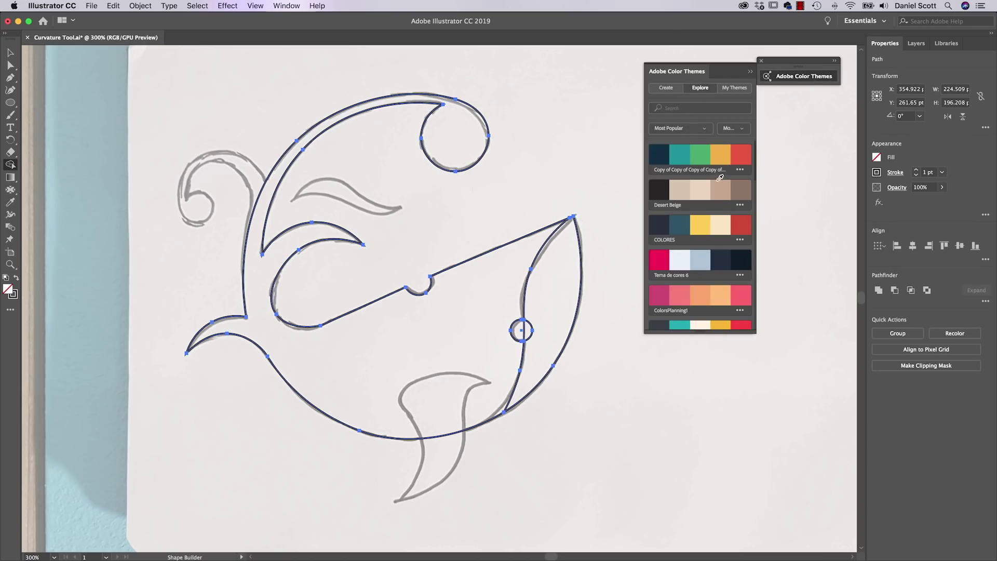
click(702, 151)
click(562, 270)
click(685, 151)
click(477, 281)
Merge the small circle's halves into the crescent section with Shape Builder and fill the merged shape green
click(519, 330)
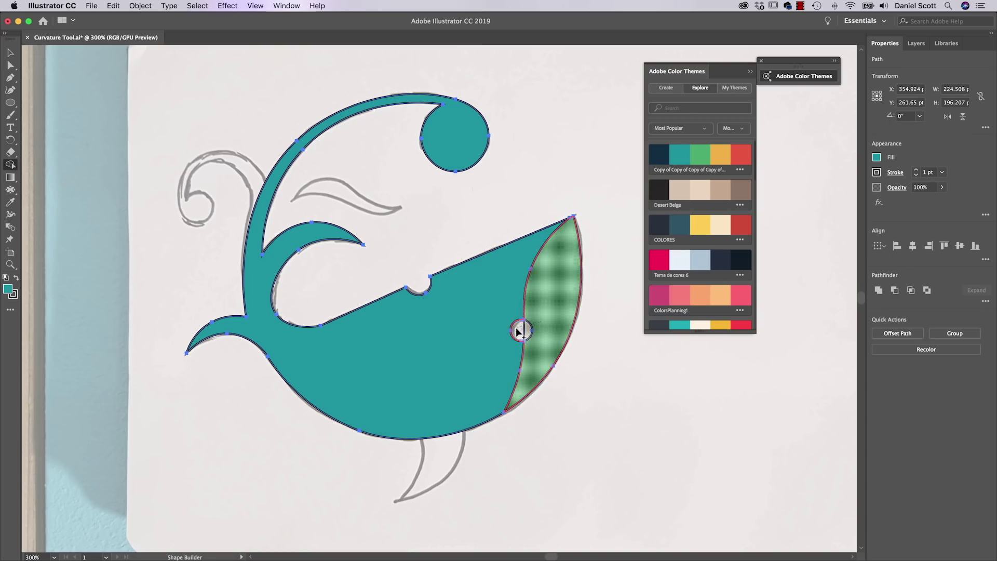
click(532, 332)
click(700, 154)
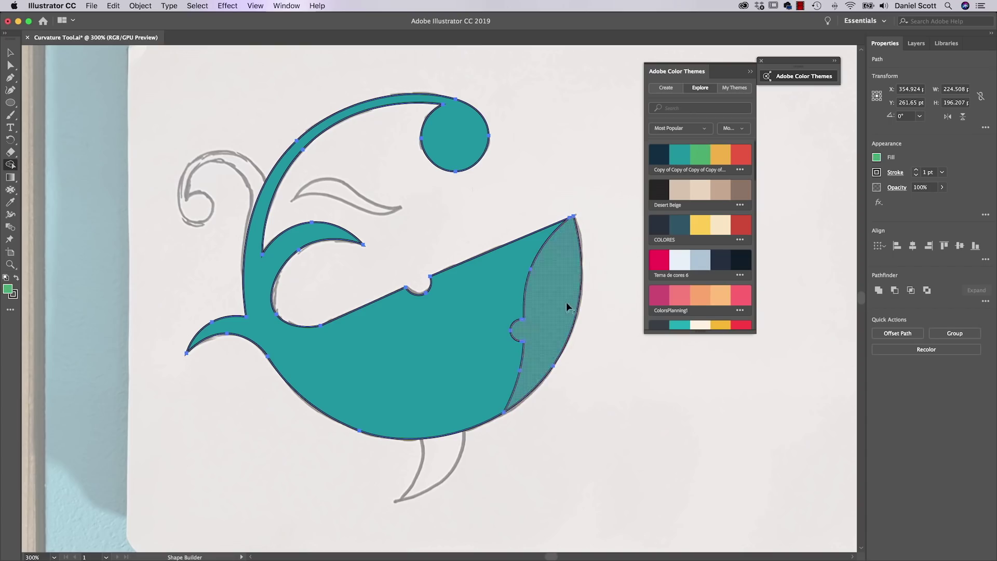
click(566, 303)
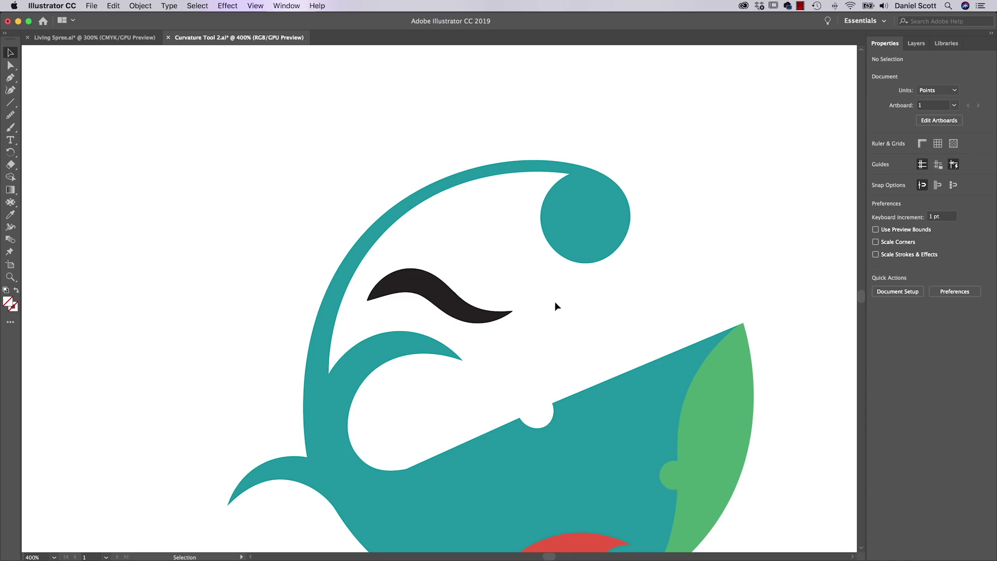
Try thickening the inner curve of the teal body's outline with the Width tool, and undo the width change
key(super+grave)
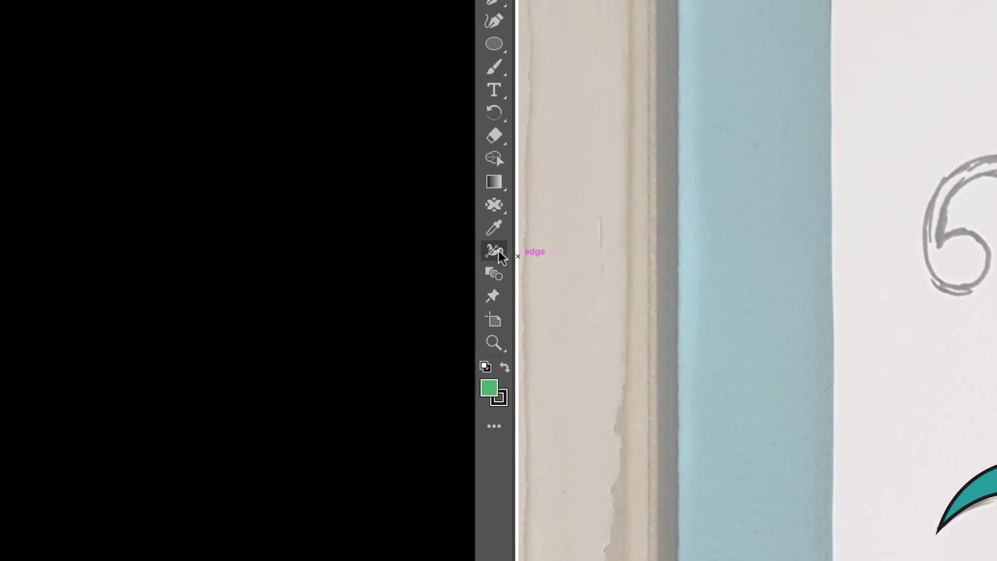
click(501, 253)
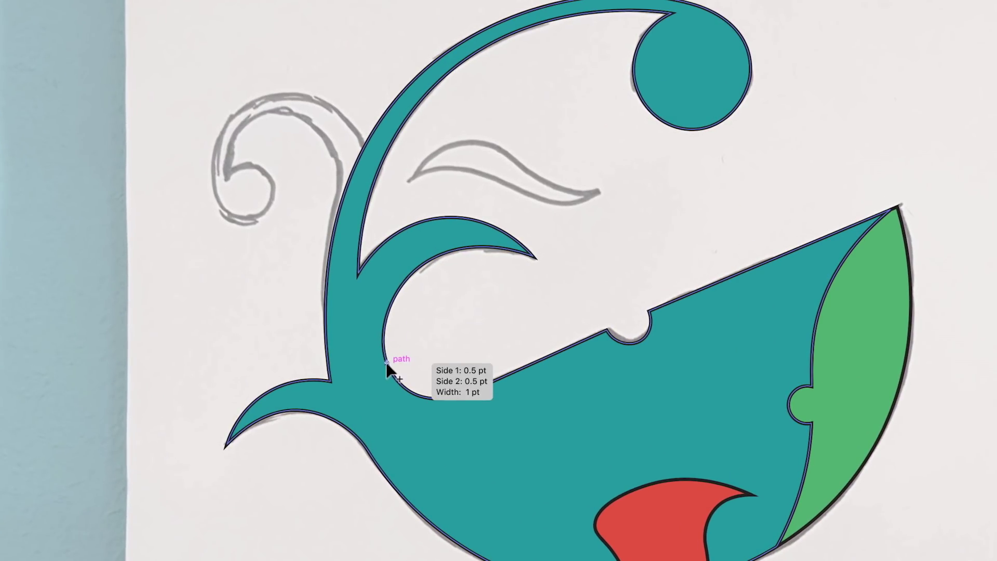
drag(388, 362, 383, 360)
click(635, 238)
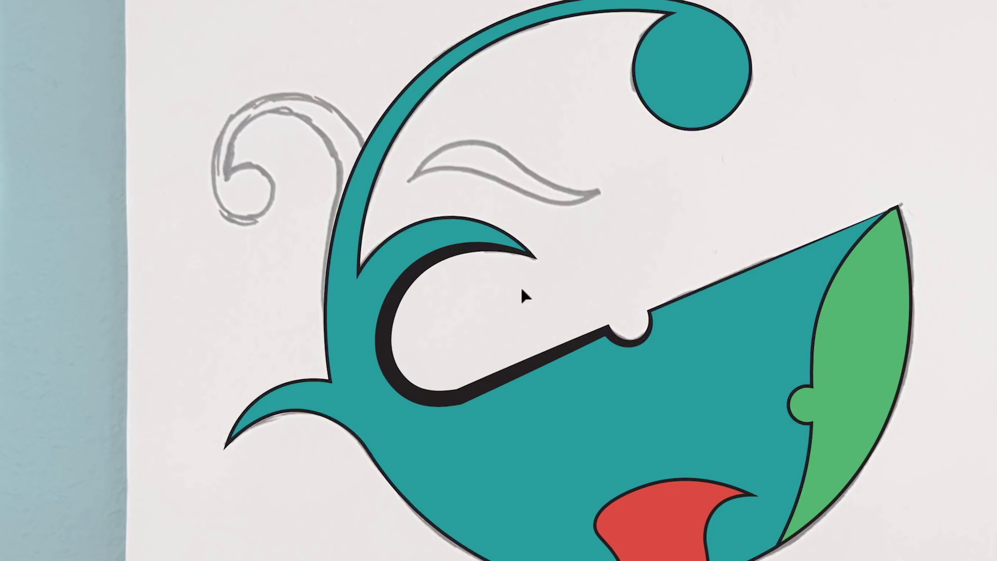
key(a)
key(ctrl+z)
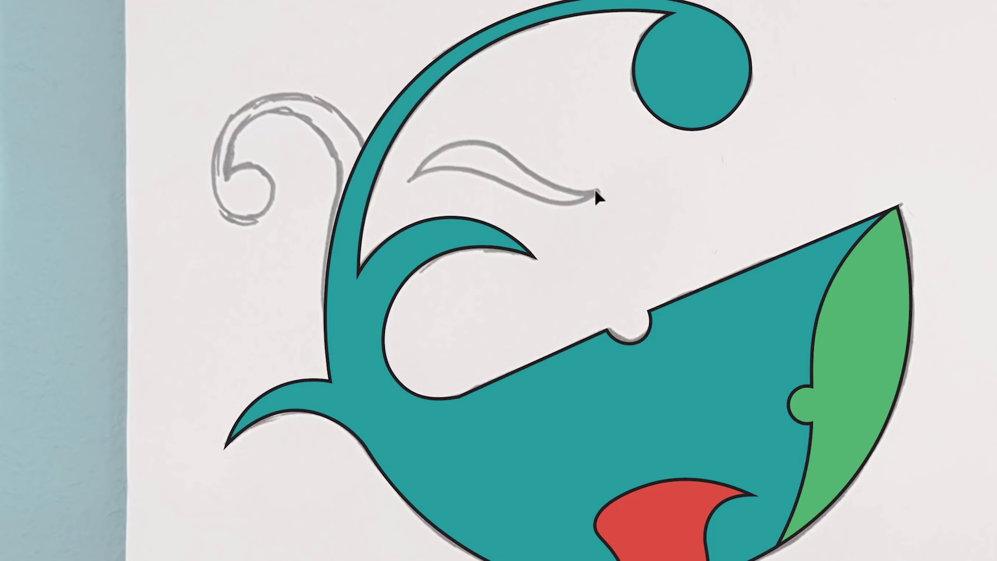
Trace the wavy leaf sketch inside the upper curl as an open four-point Curvature path about 62 pt wide
key(p)
click(408, 178)
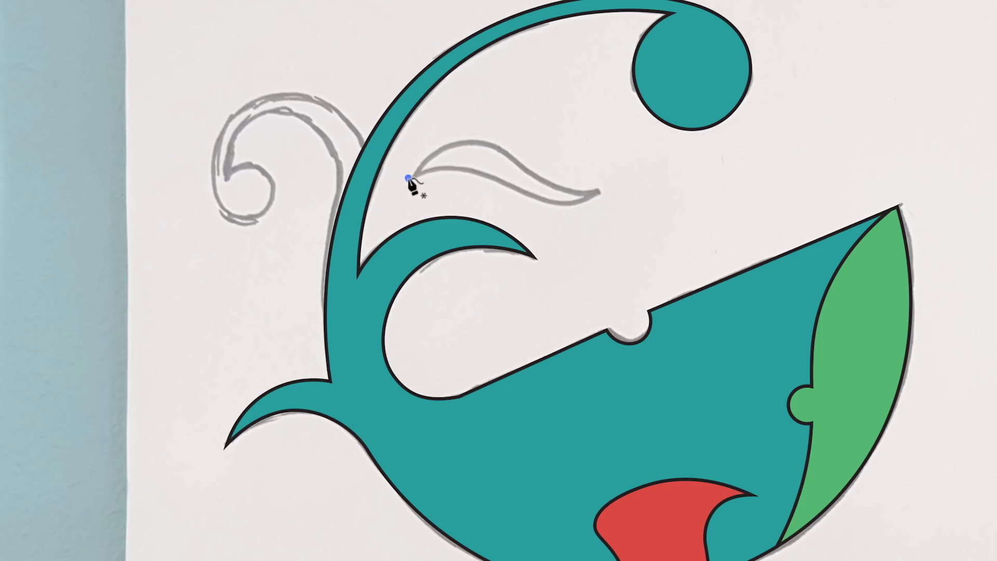
click(469, 153)
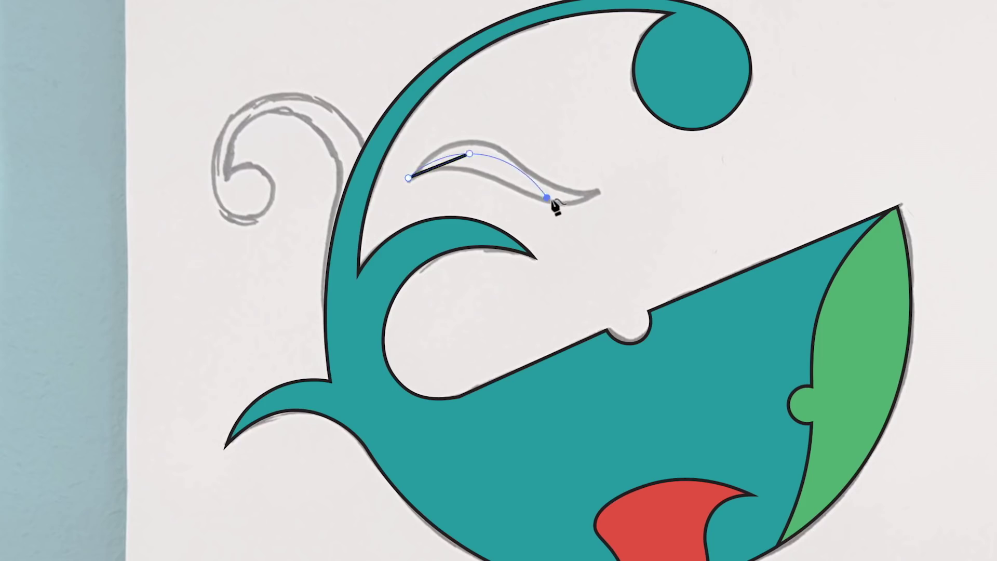
click(547, 198)
double_click(597, 191)
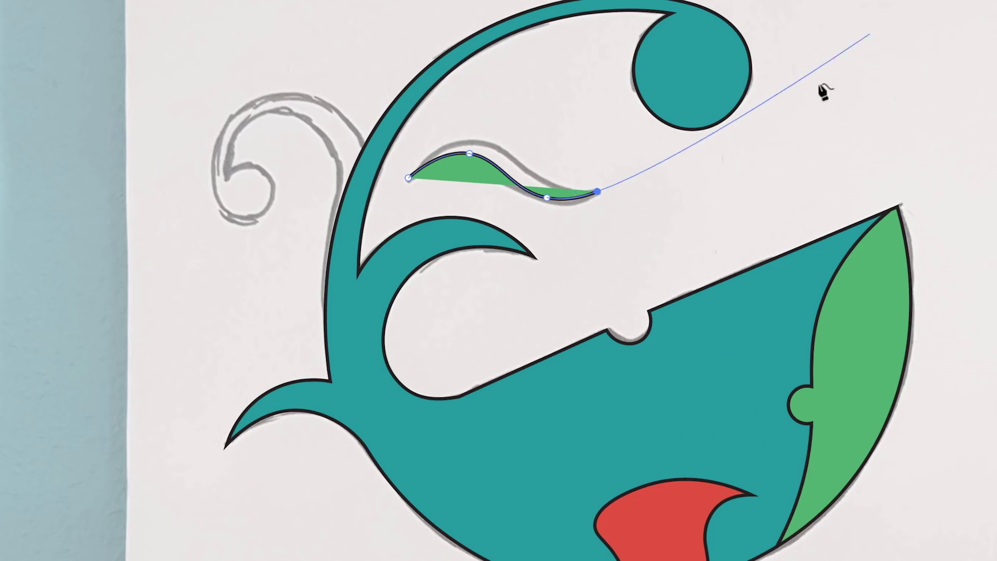
key(Escape)
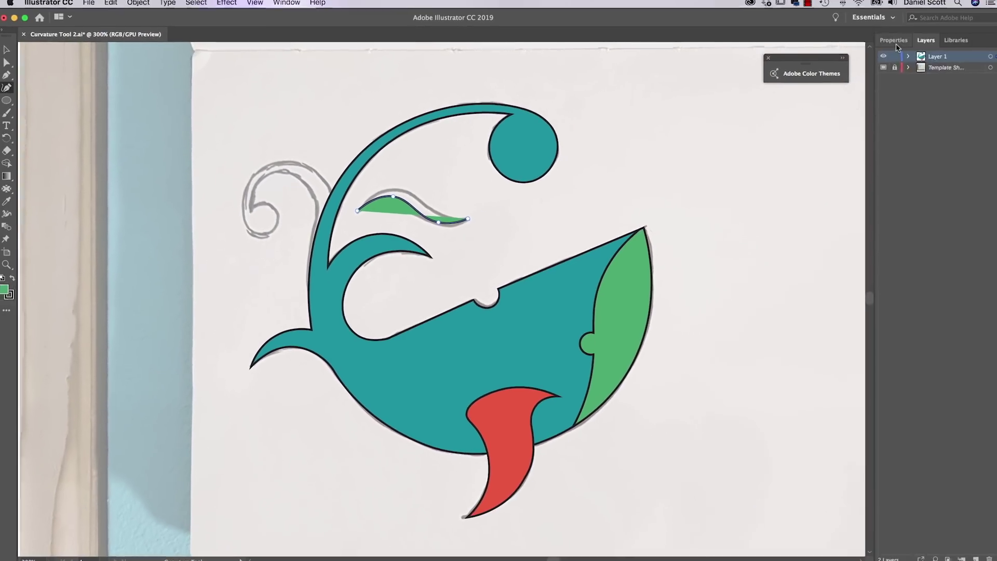
Remove the wavy path's fill and set its stroke weight to 0.25 pt
click(895, 42)
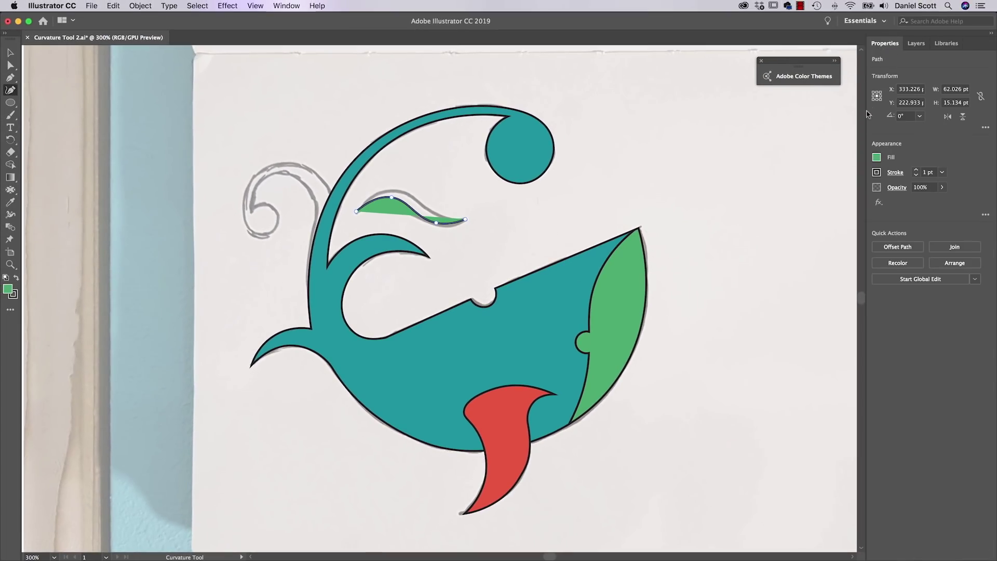
click(876, 157)
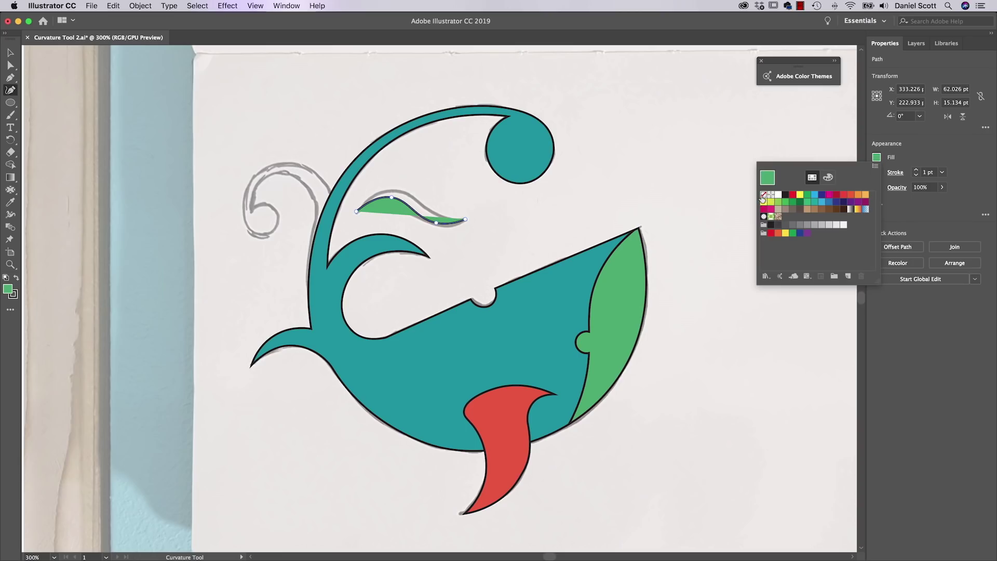
click(763, 195)
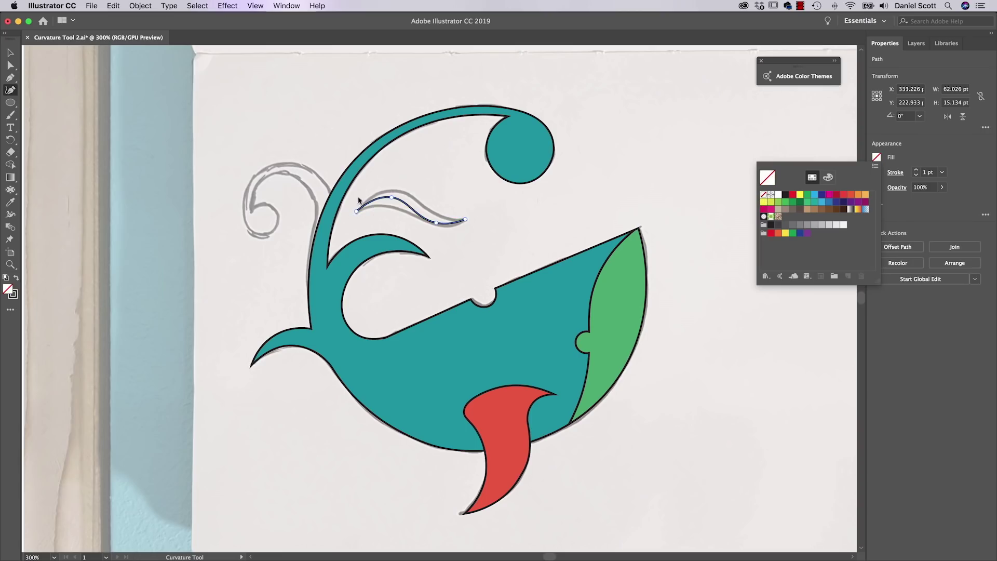
click(488, 224)
click(465, 220)
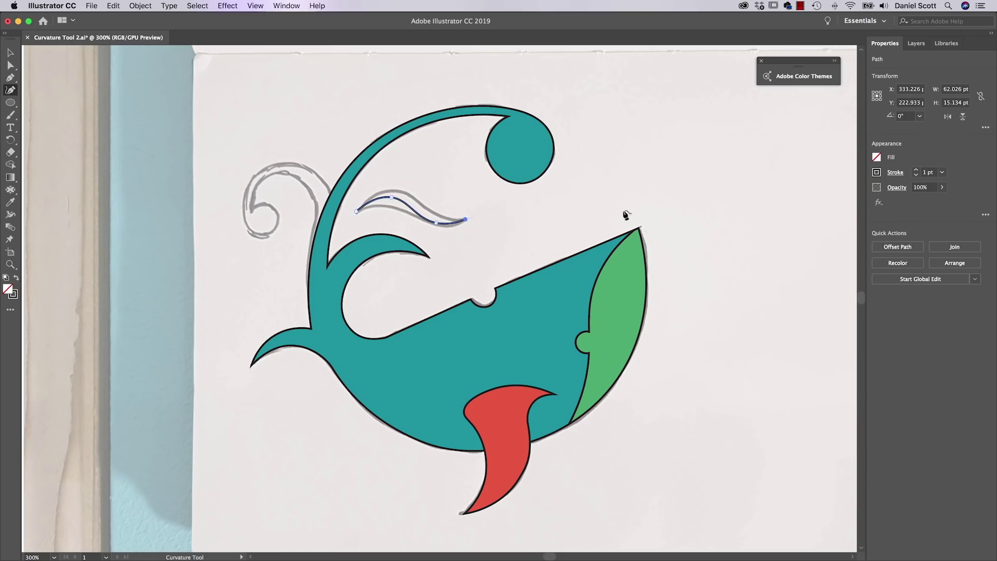
click(942, 172)
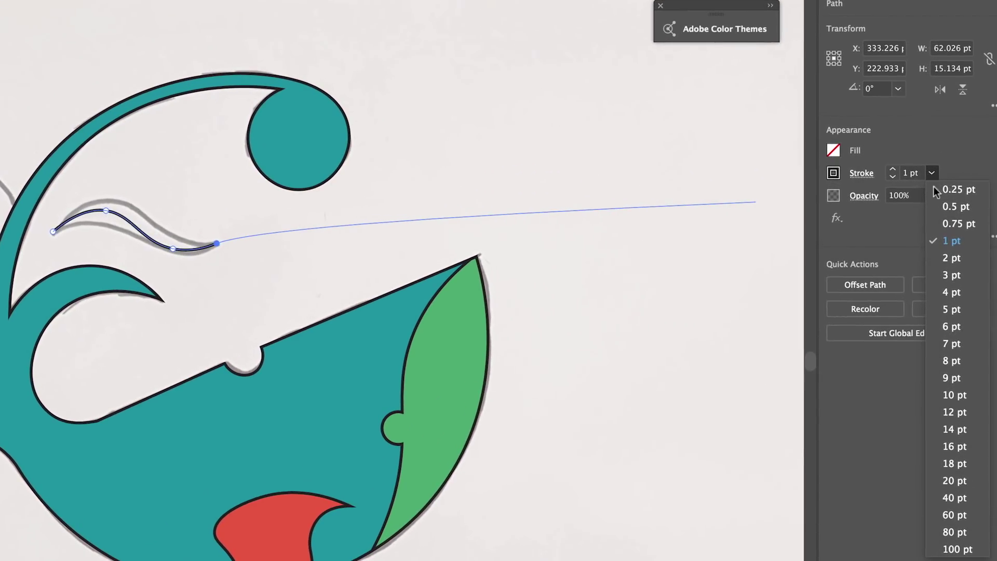
click(948, 190)
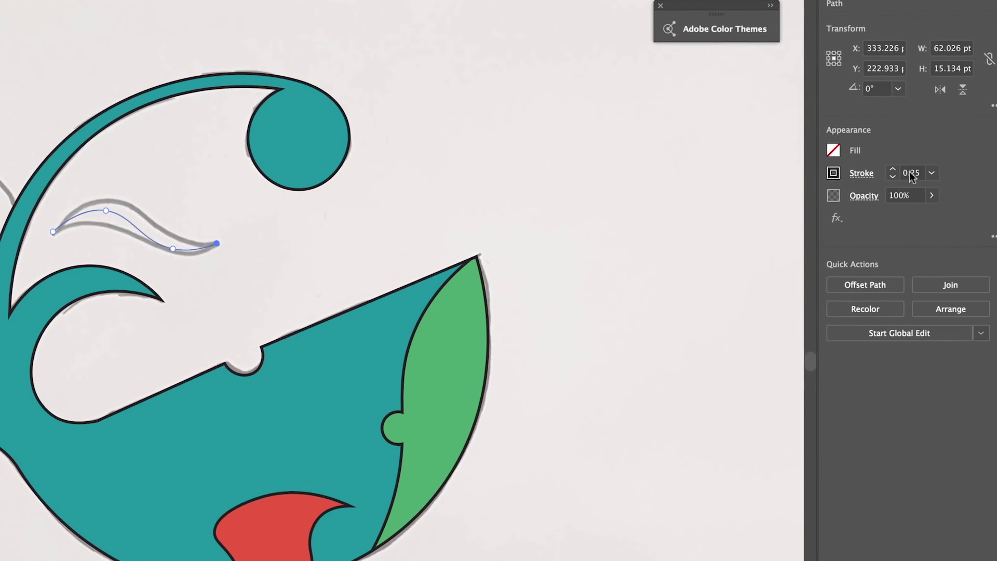
key(Escape)
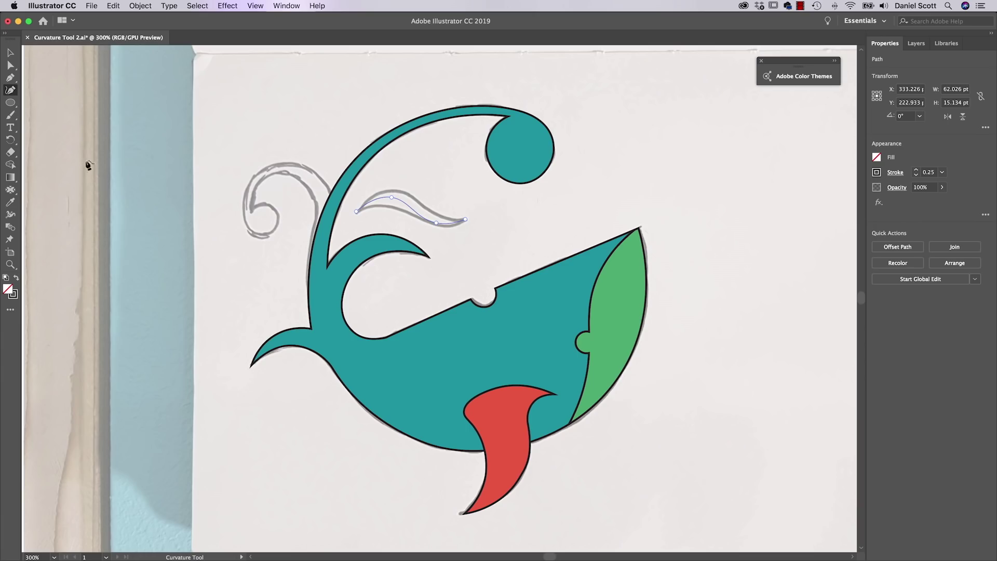
Widen the wavy path at its middle with the Width tool to fill the sketched leaf, leaving both ends tapered
click(11, 214)
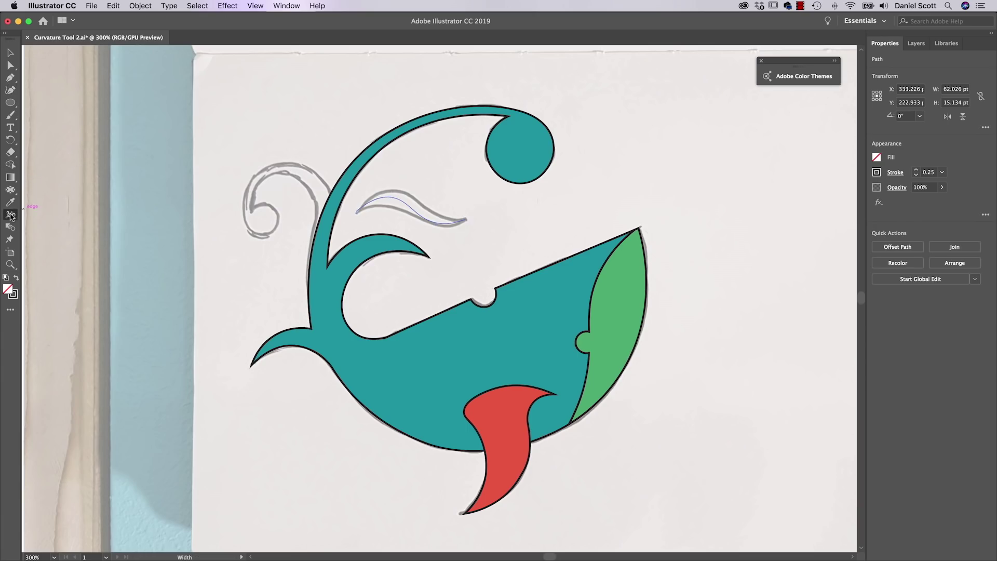
mouse_move(419, 212)
mouse_down()
mouse_move(427, 214)
mouse_move(413, 218)
mouse_up()
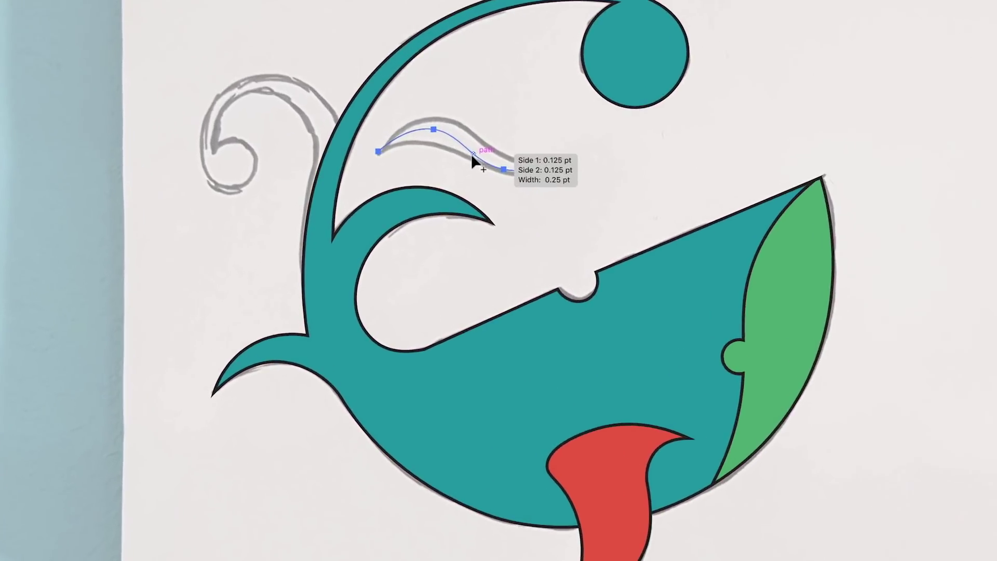
drag(467, 162, 465, 161)
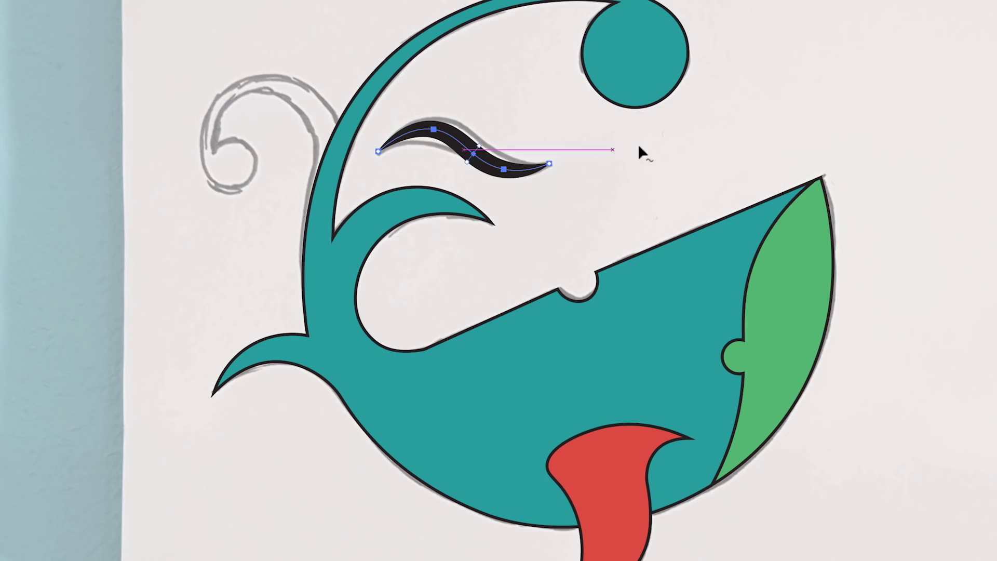
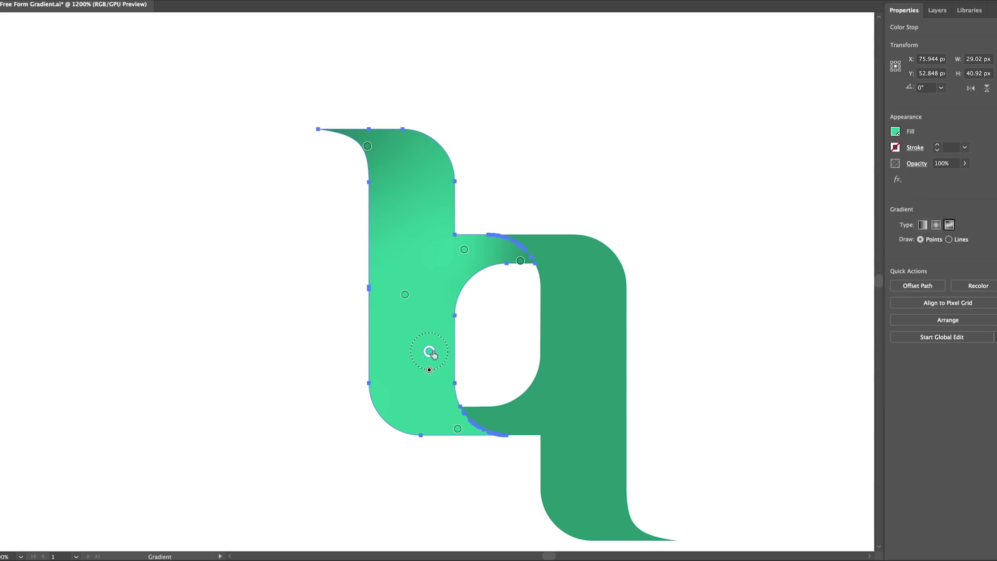
Delete the selected freeform colour stop in the lower part of the light green letter's stem
key(Delete)
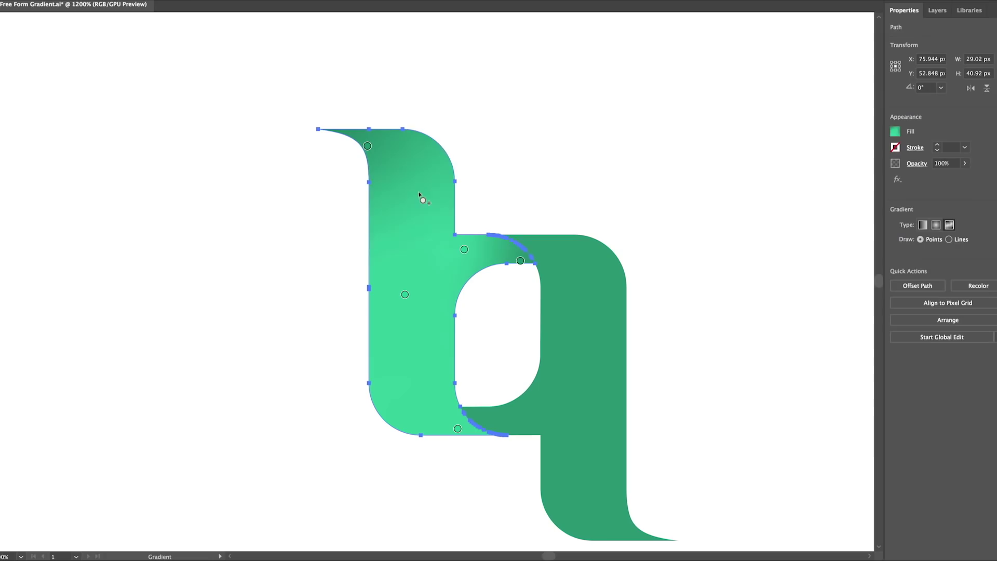
Try an additional white freeform colour stop in the light green letter's upper stem, and delete it
click(418, 192)
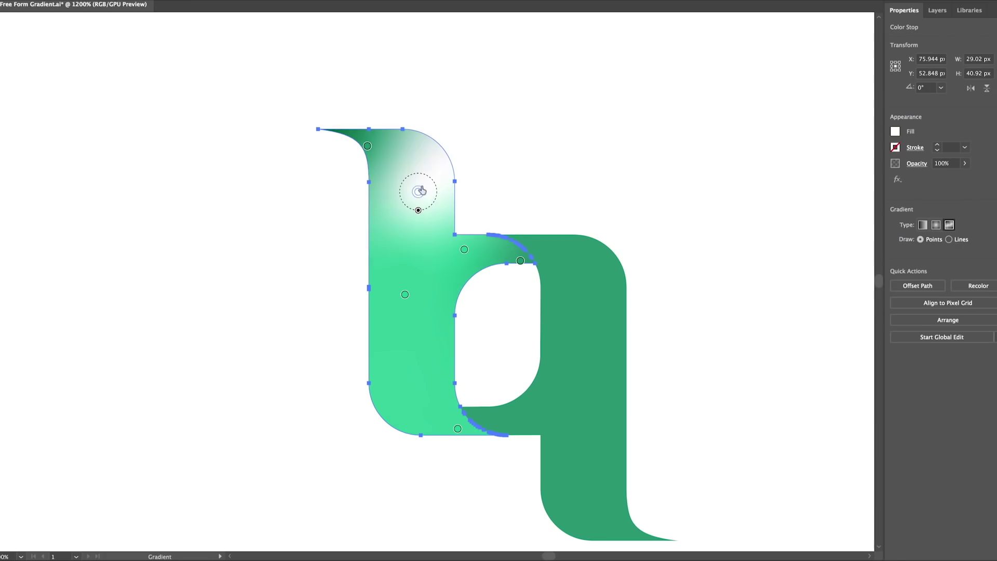
mouse_move(418, 192)
mouse_down()
mouse_move(372, 190)
mouse_move(411, 206)
mouse_up()
key(Delete)
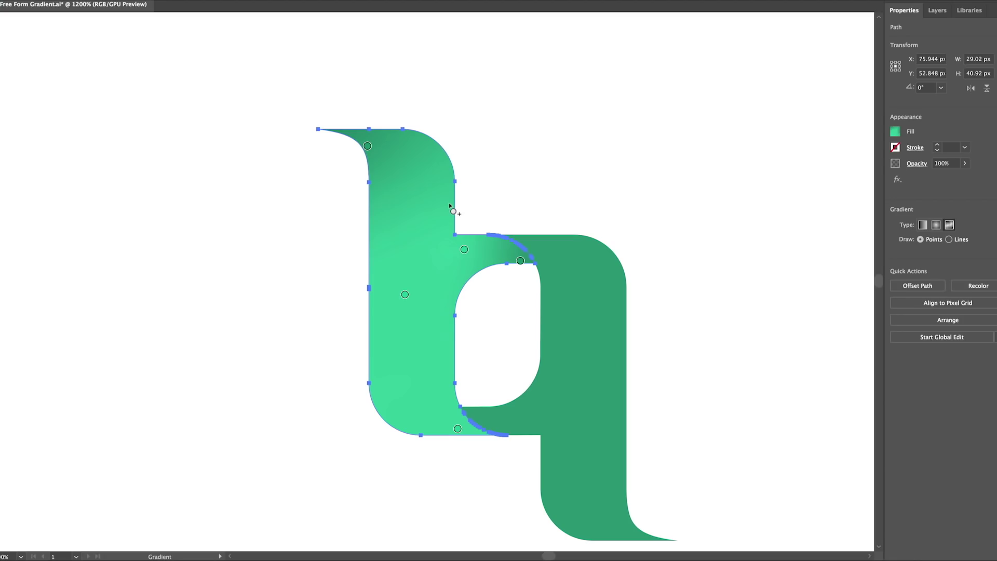
Give the dark green letter shape a freeform gradient and move the colour stop on its lower arm to the stem's outer edge
key(v)
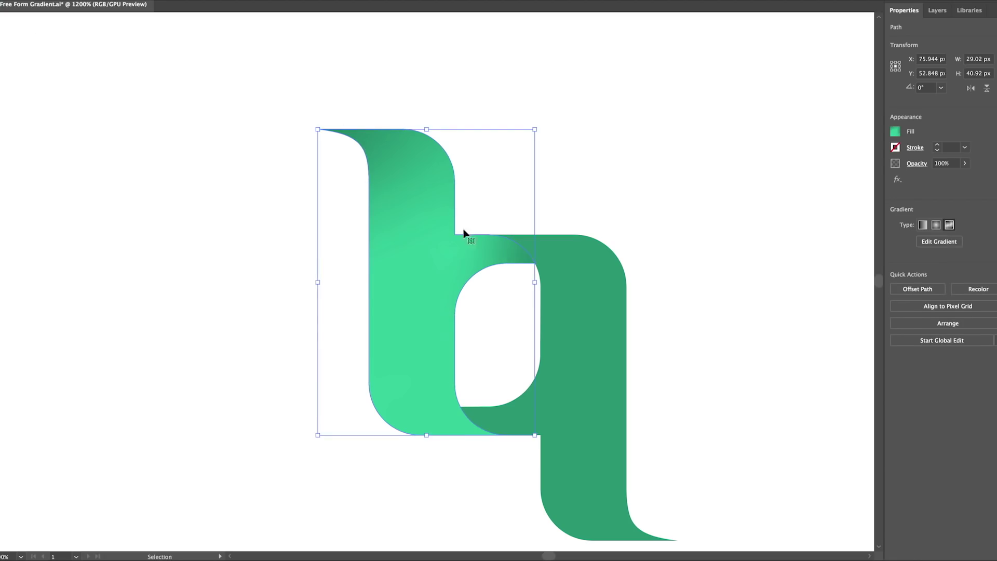
click(565, 302)
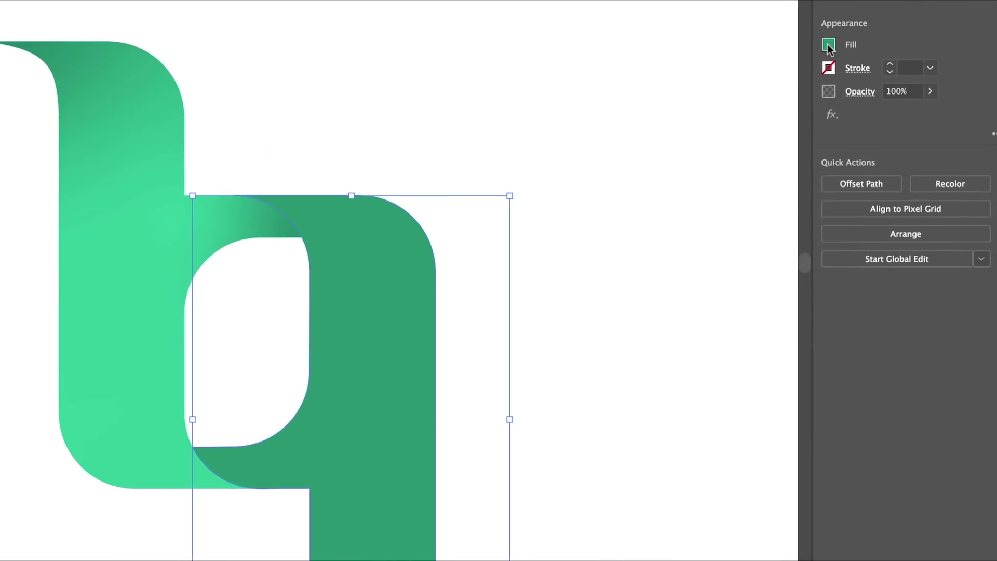
click(895, 131)
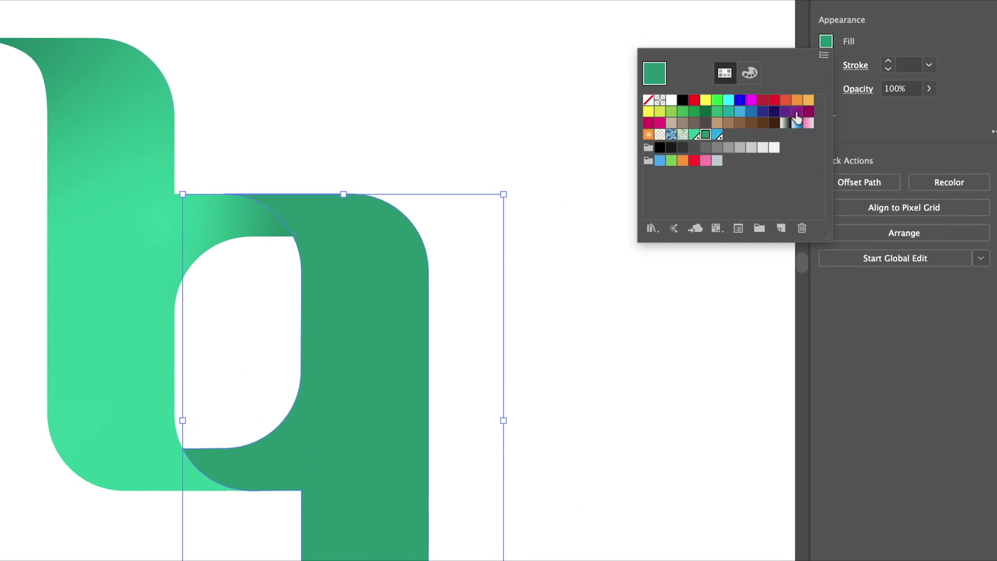
click(796, 120)
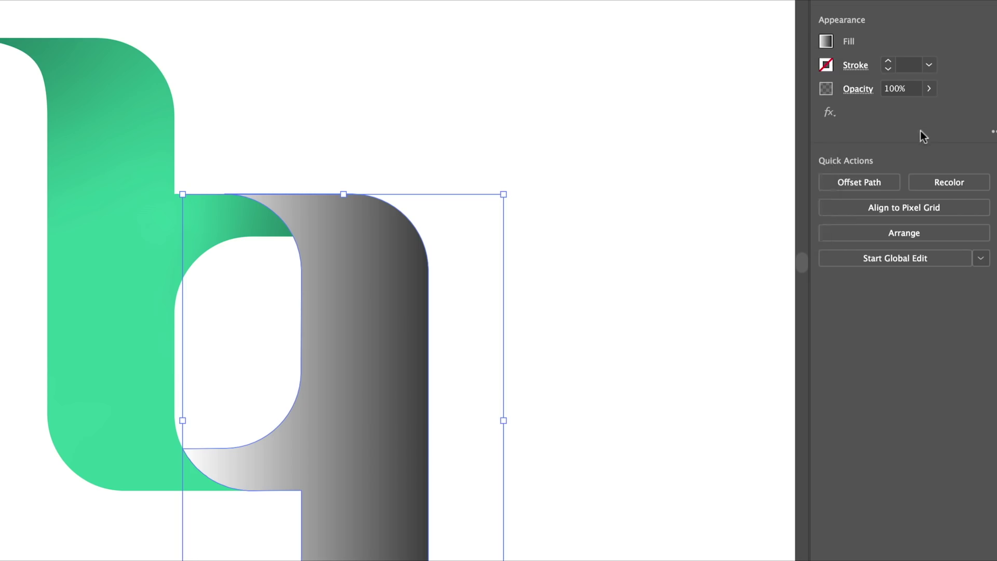
click(887, 206)
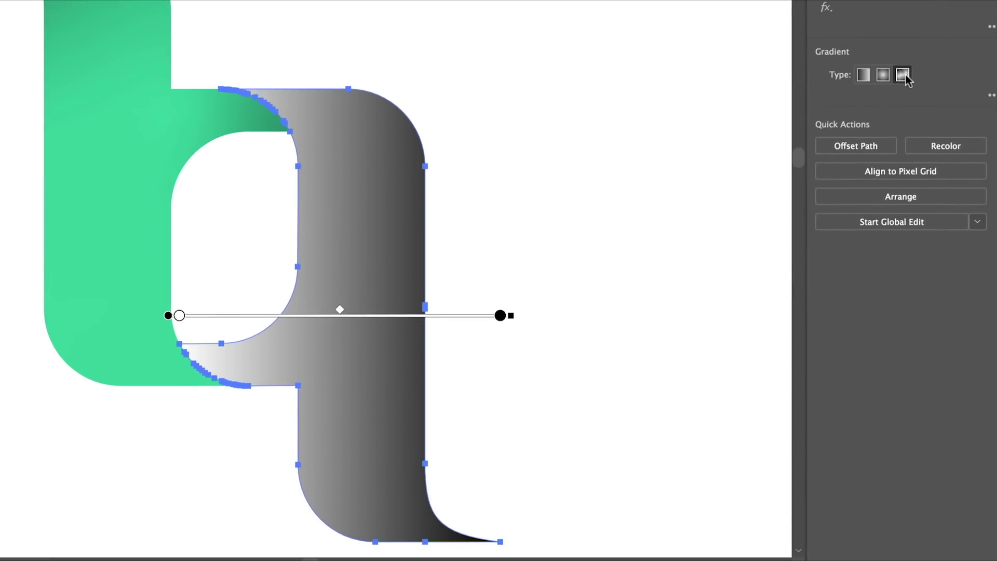
click(903, 76)
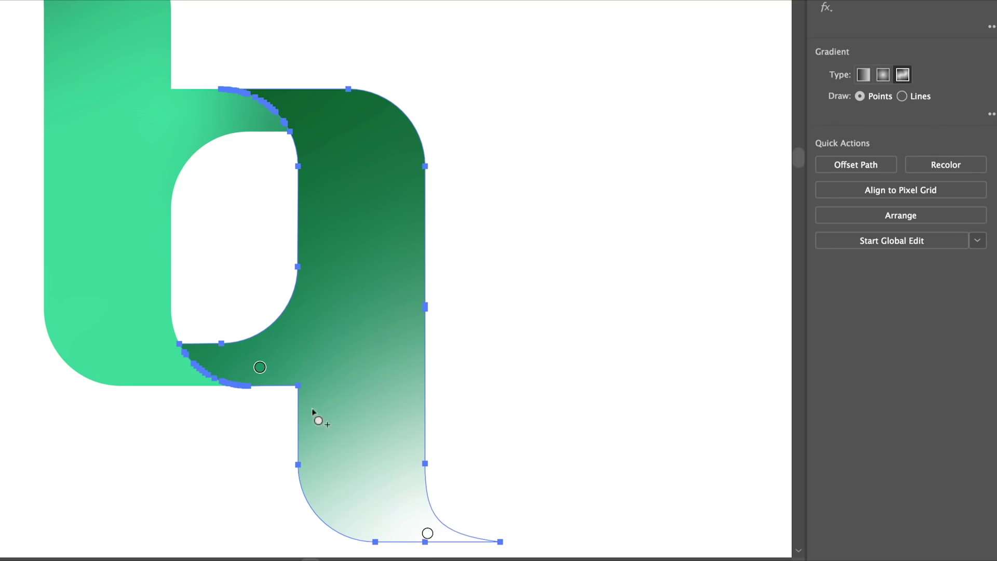
drag(260, 367, 408, 353)
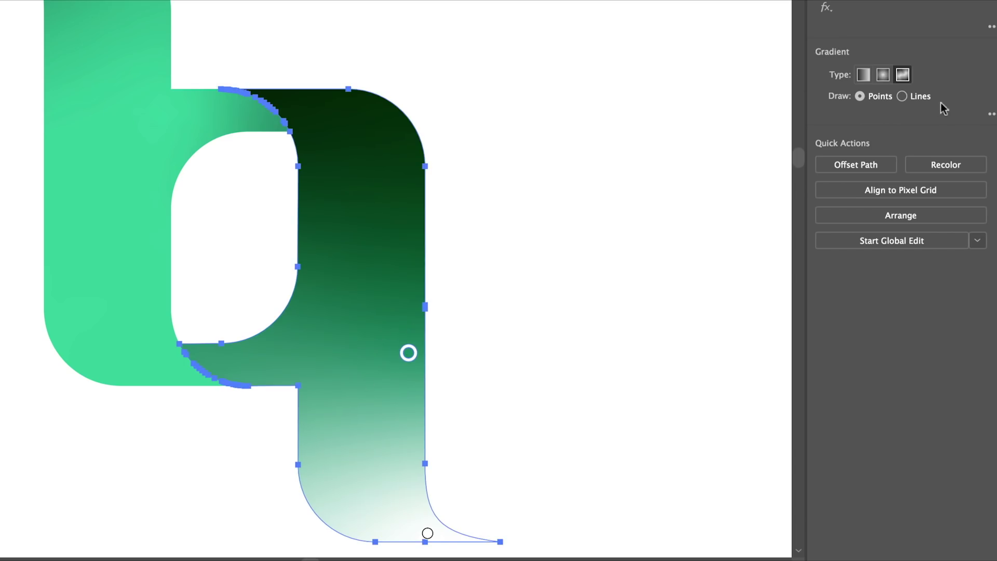
Switch the dark green letter's freeform gradient to lines and start one with a light green colour stop at its upper inner corner
click(903, 96)
click(290, 103)
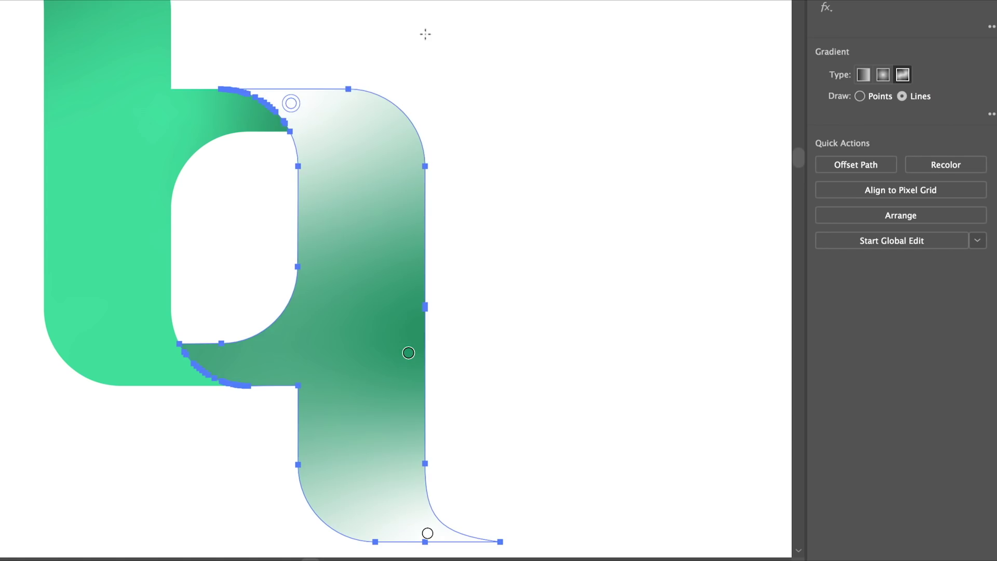
double_click(290, 103)
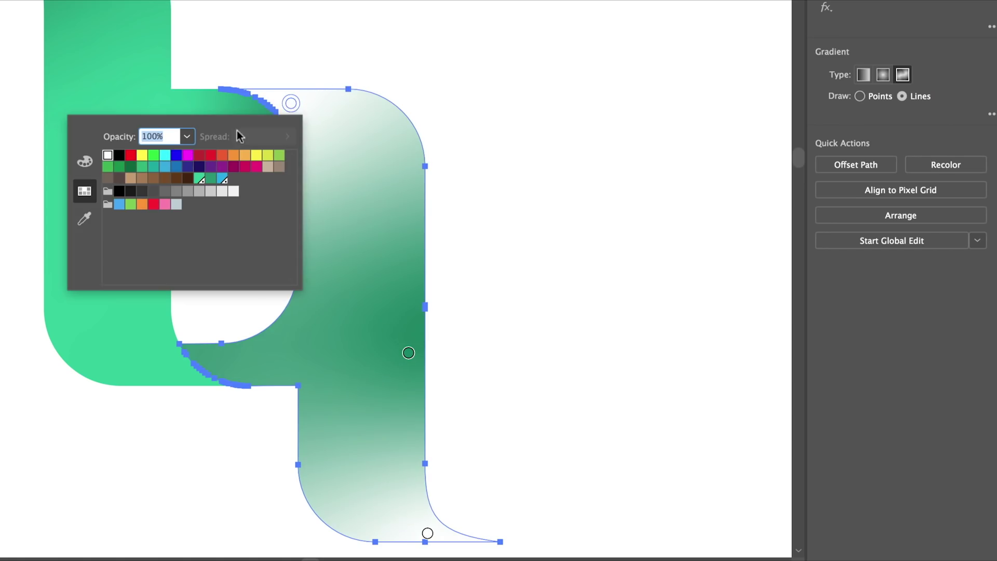
click(198, 178)
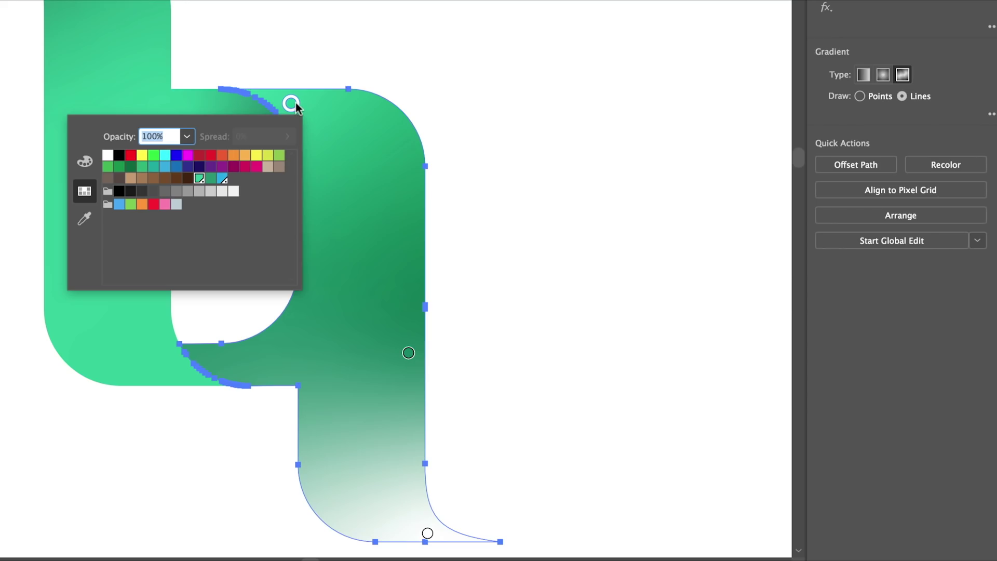
Extend the light green gradient line along the letter's inner edge, curving around the counter into the lower arm
click(291, 104)
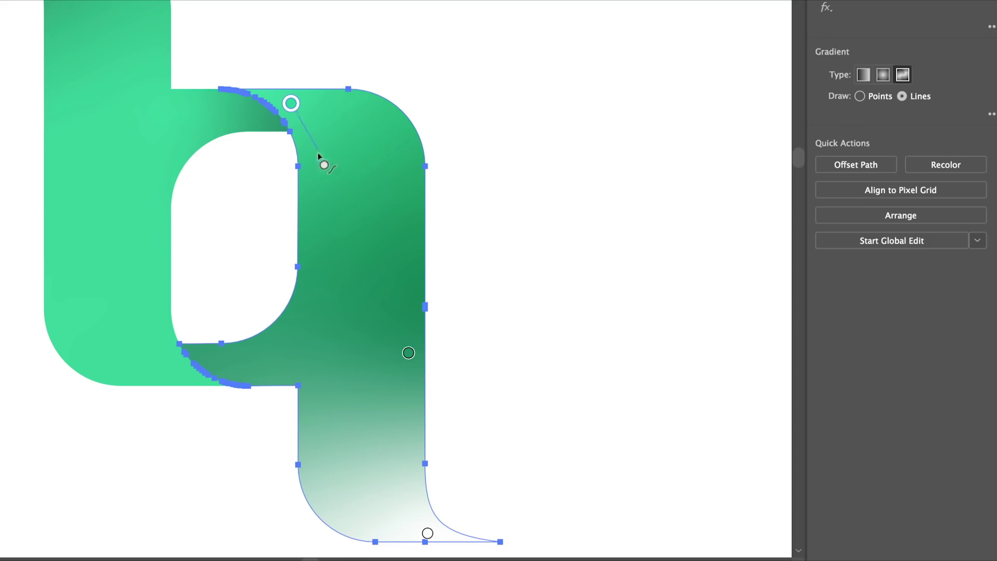
click(318, 142)
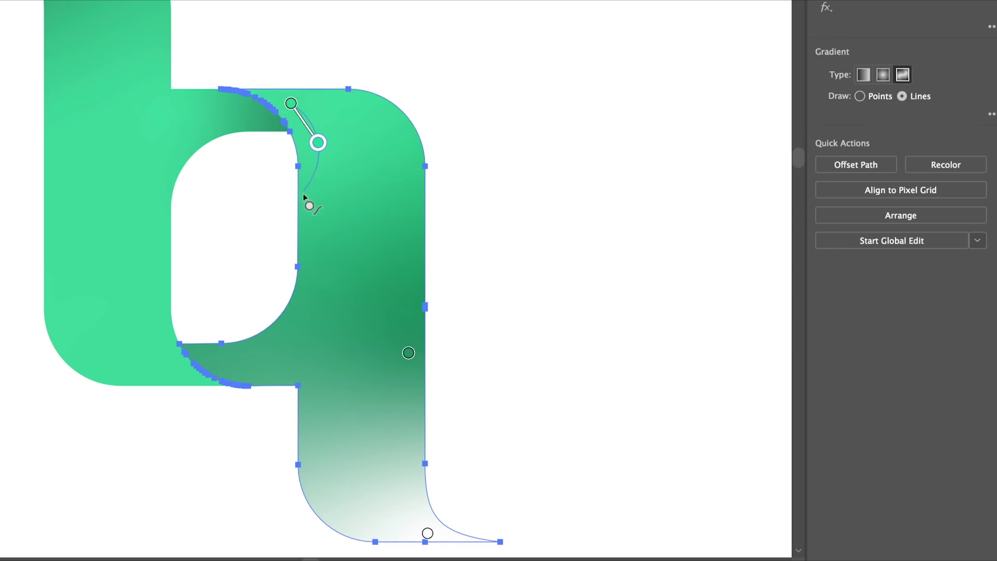
click(316, 300)
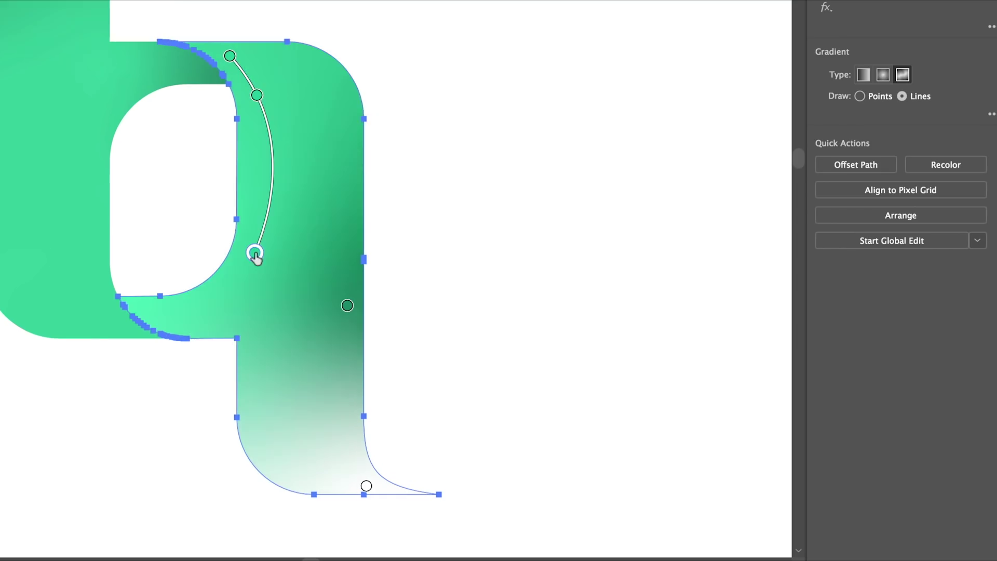
drag(255, 253, 261, 167)
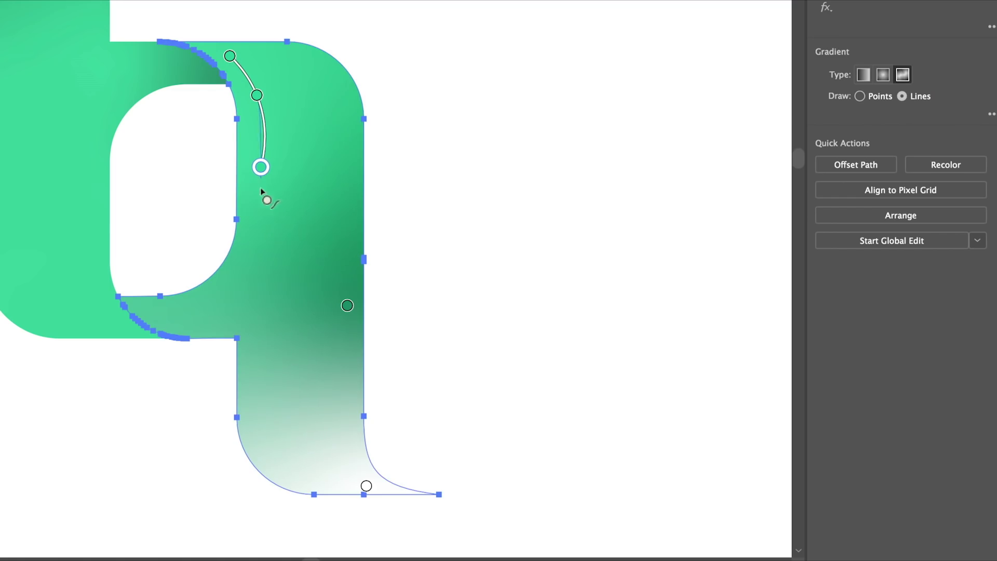
click(259, 248)
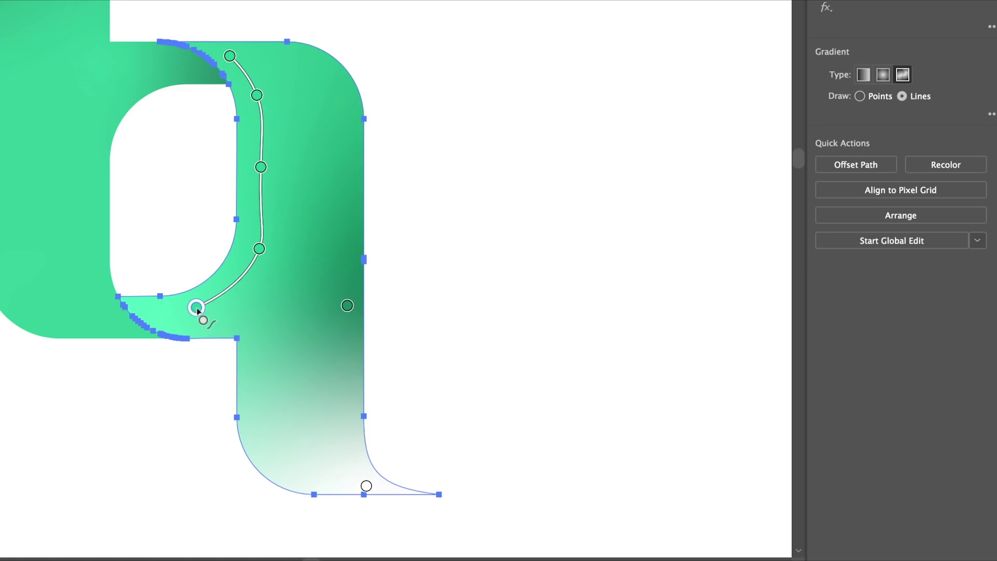
click(196, 307)
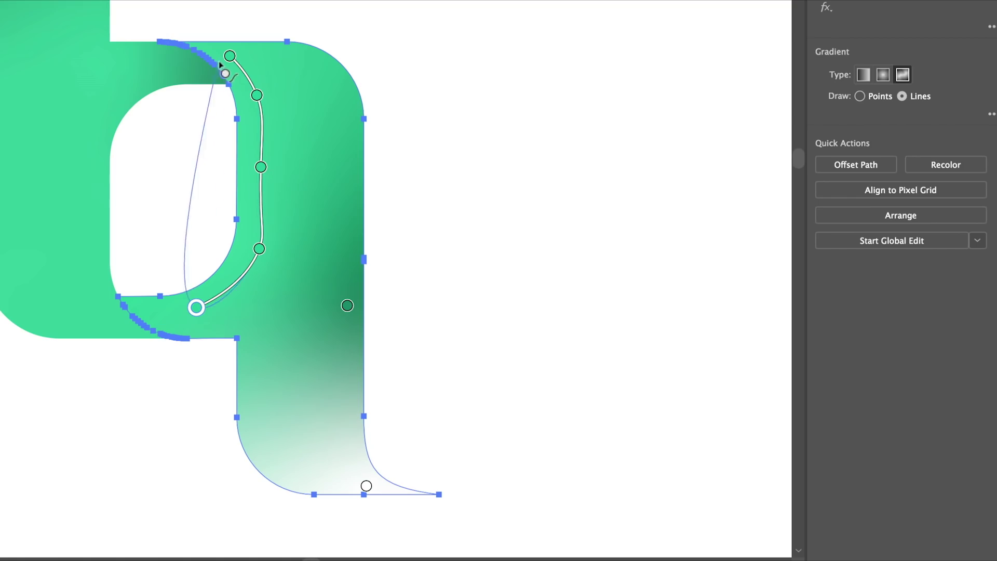
In points mode, move the stem's outer colour stop to the lower arm's bottom edge and give it the dark green swatch
click(859, 97)
drag(348, 307, 194, 331)
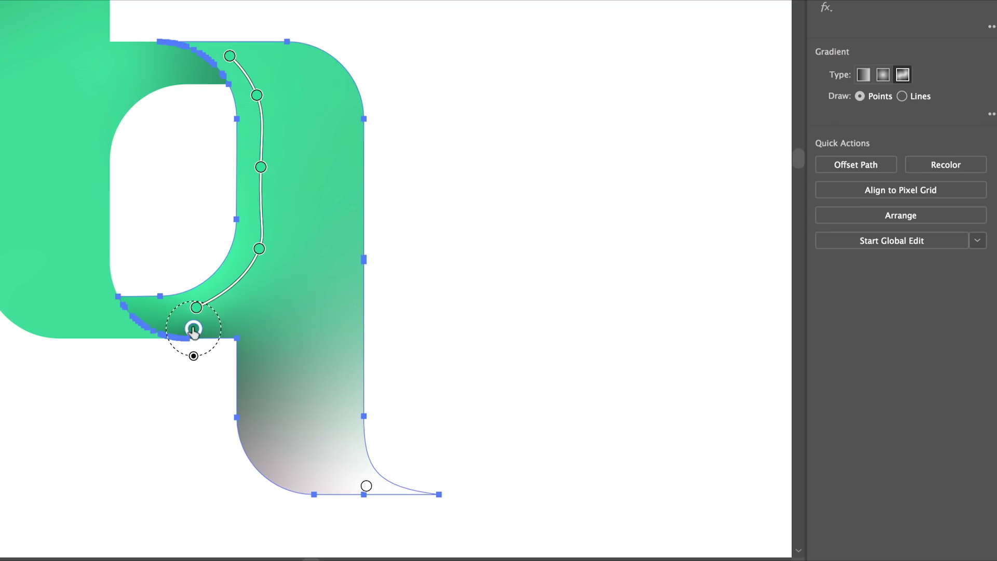
double_click(194, 331)
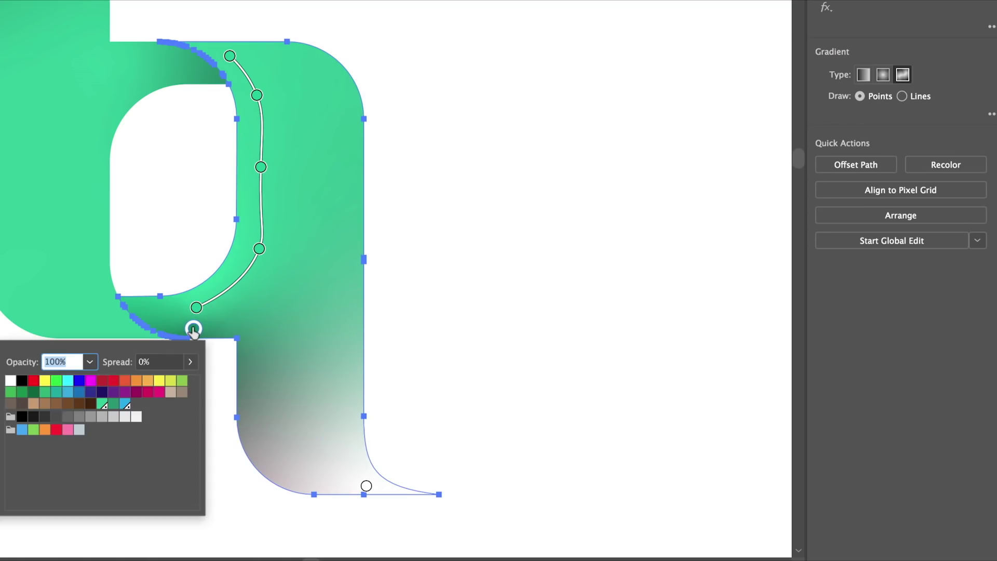
click(111, 416)
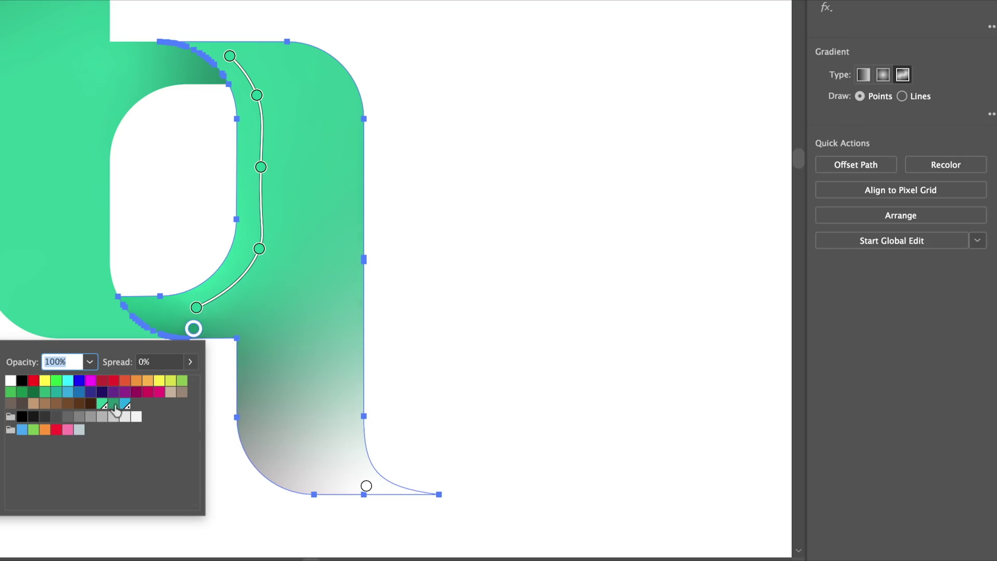
Recolour the white stop at the letter's bottom tip dark green and add another colour stop near the stem's upper outer edge
double_click(366, 485)
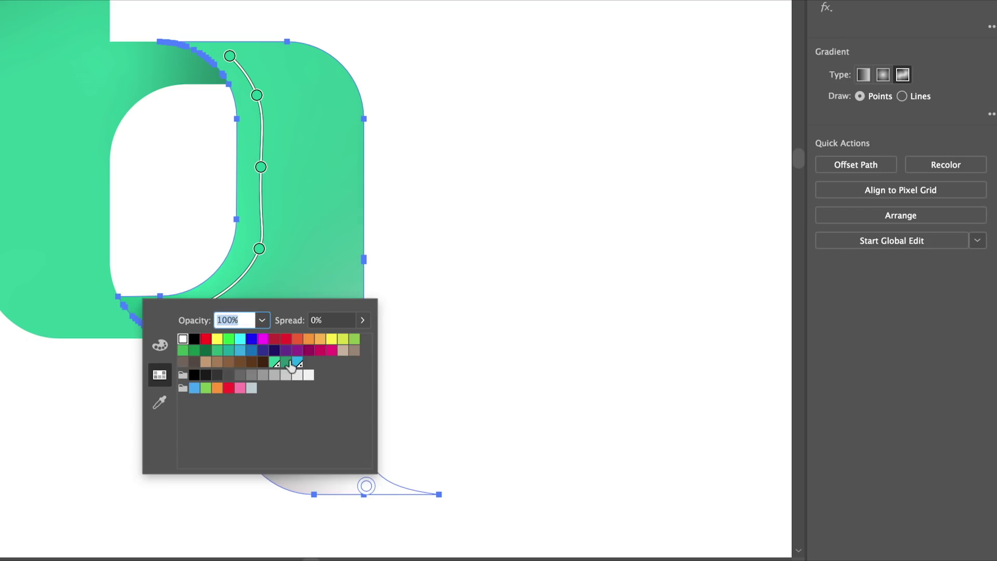
click(290, 364)
click(338, 93)
drag(338, 120, 336, 151)
drag(339, 92, 348, 133)
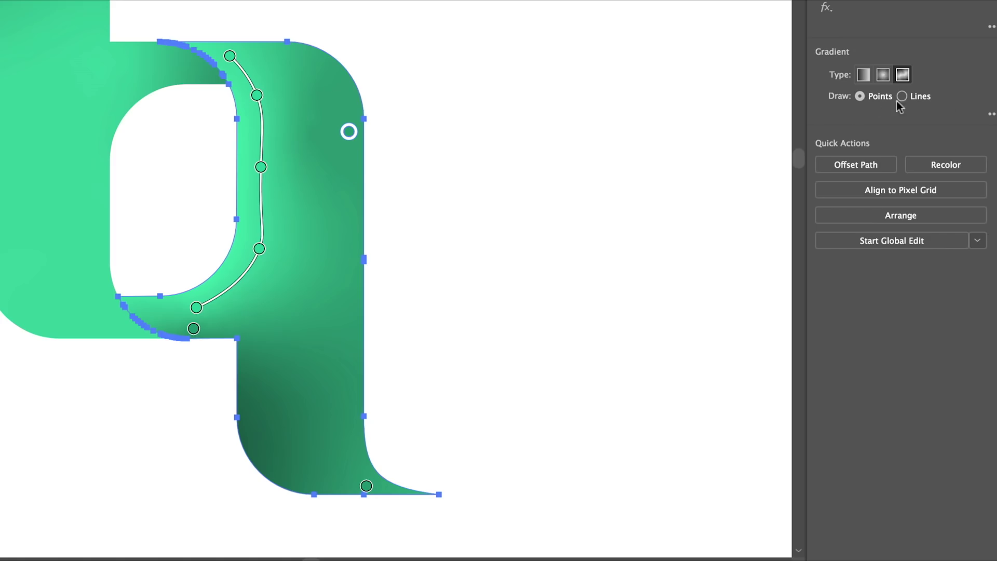
mouse_move(347, 135)
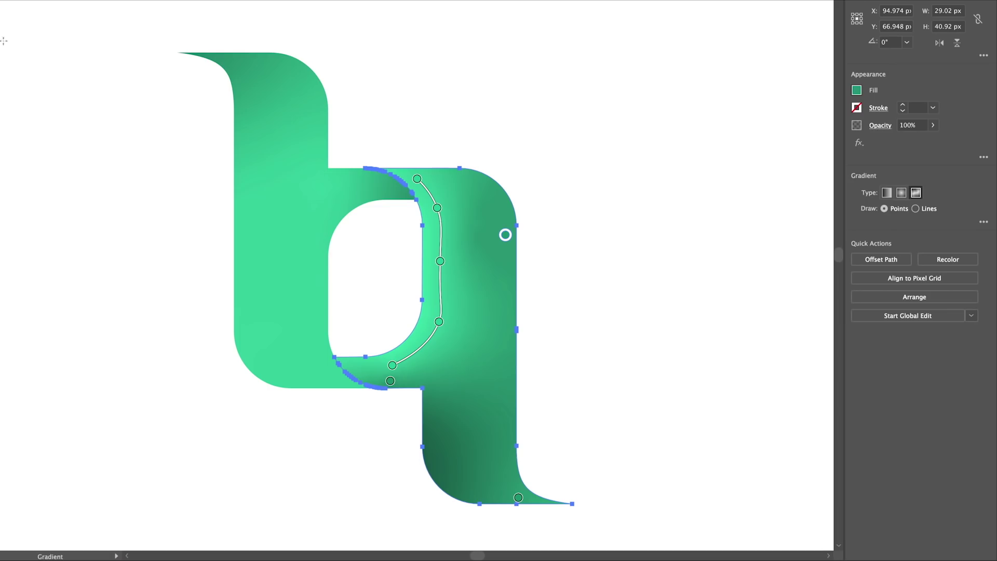
Edit the light green letter's gradient and make the colour stop at the end of its upper arm fully transparent
key(v)
click(271, 173)
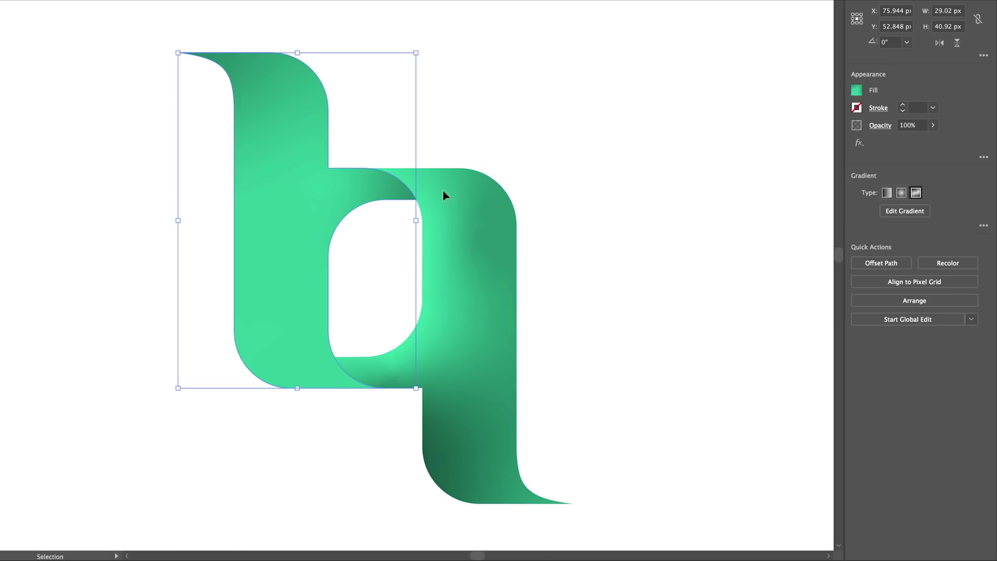
click(897, 212)
click(399, 196)
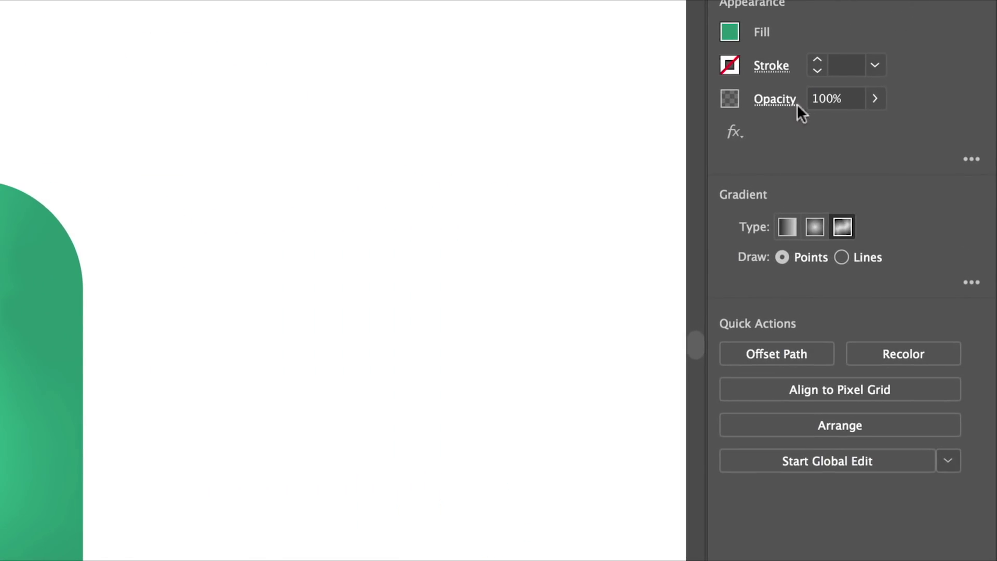
click(876, 99)
drag(872, 126, 781, 126)
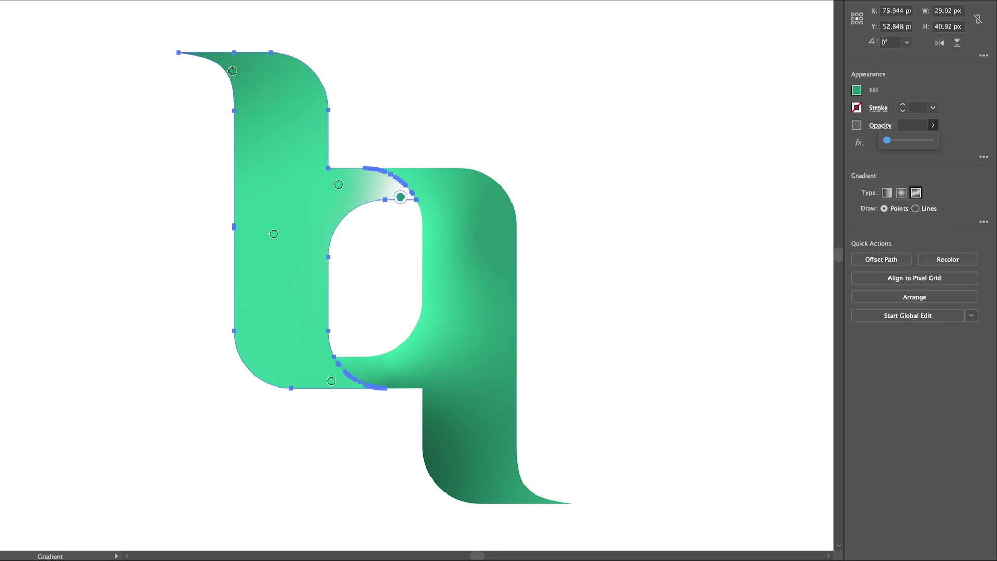
Select both letter shapes and show their anchor points with the Direct Selection tool
key(v)
drag(63, 79, 579, 438)
key(a)
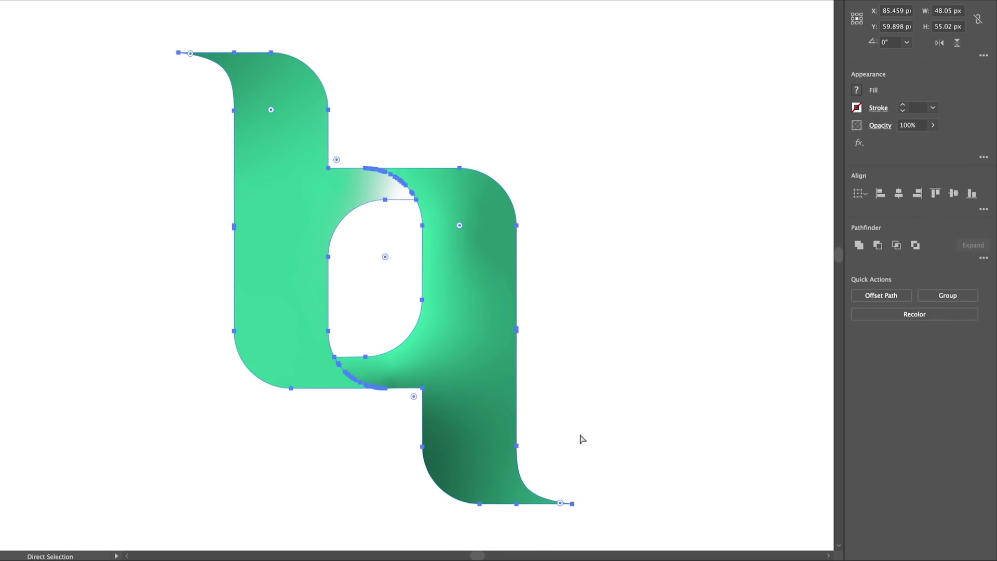
key(ctrl+0)
key(v)
drag(310, 198, 667, 236)
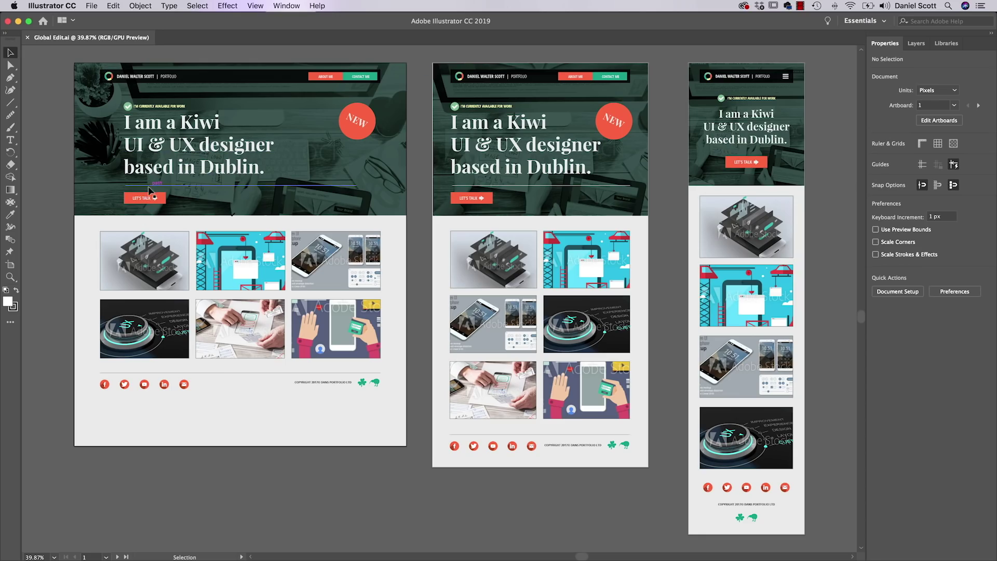
Select the arrow in the first artboard's LET'S TALK button and start a global edit on it
key(super+equal)
key(super+equal)
key(super+equal)
drag(257, 161, 510, 264)
drag(313, 207, 724, 271)
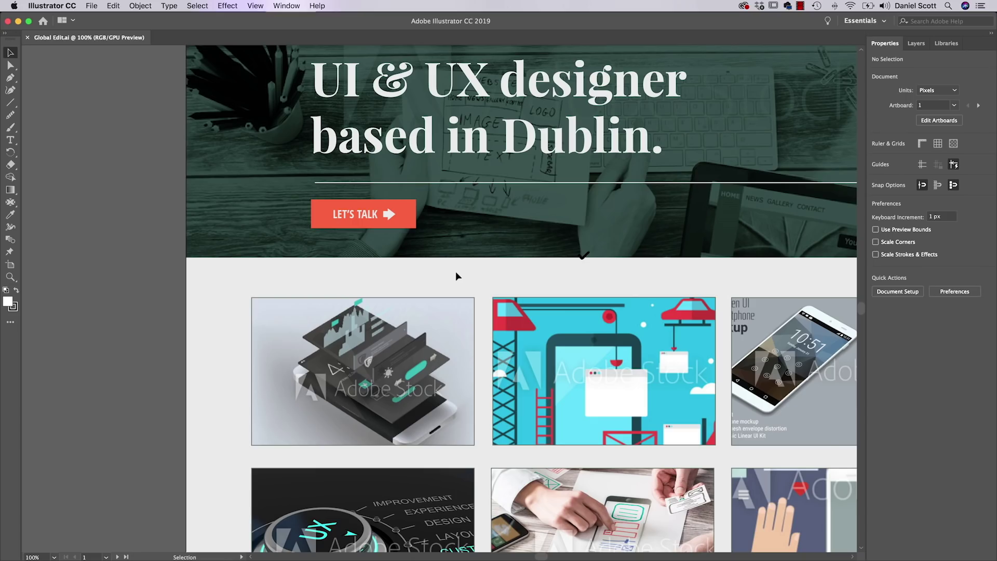
click(389, 214)
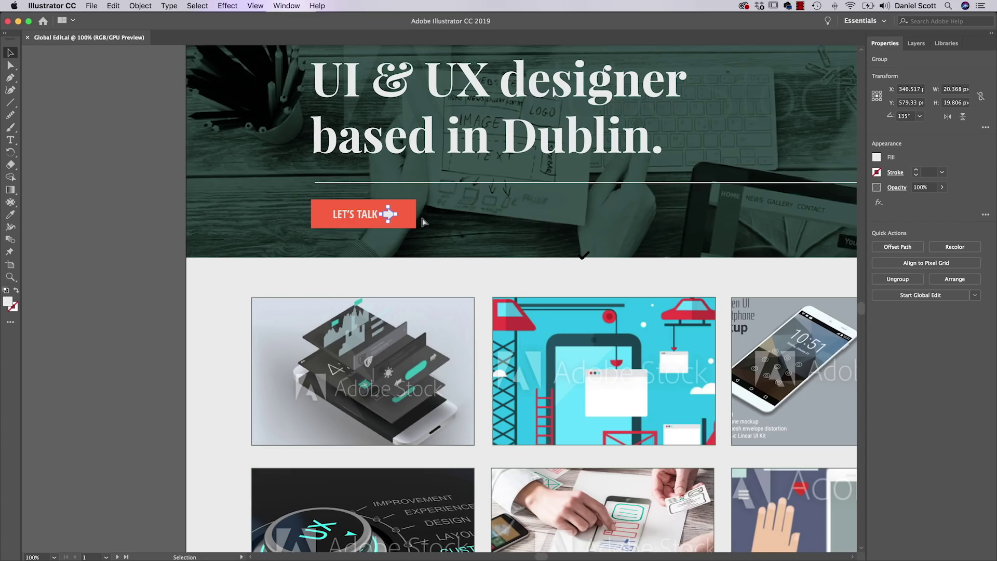
key(super+equal)
key(super+equal)
key(super+equal)
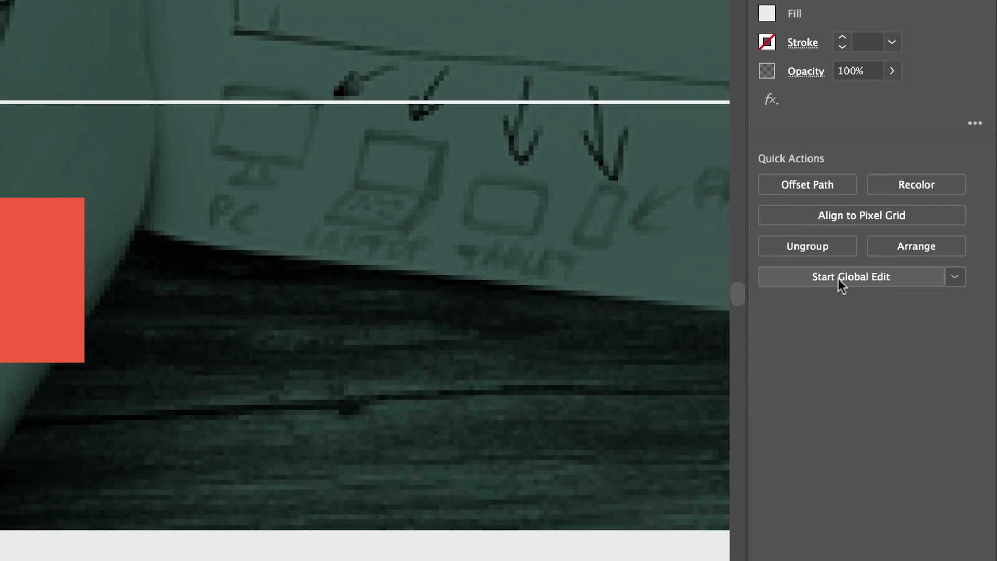
click(864, 275)
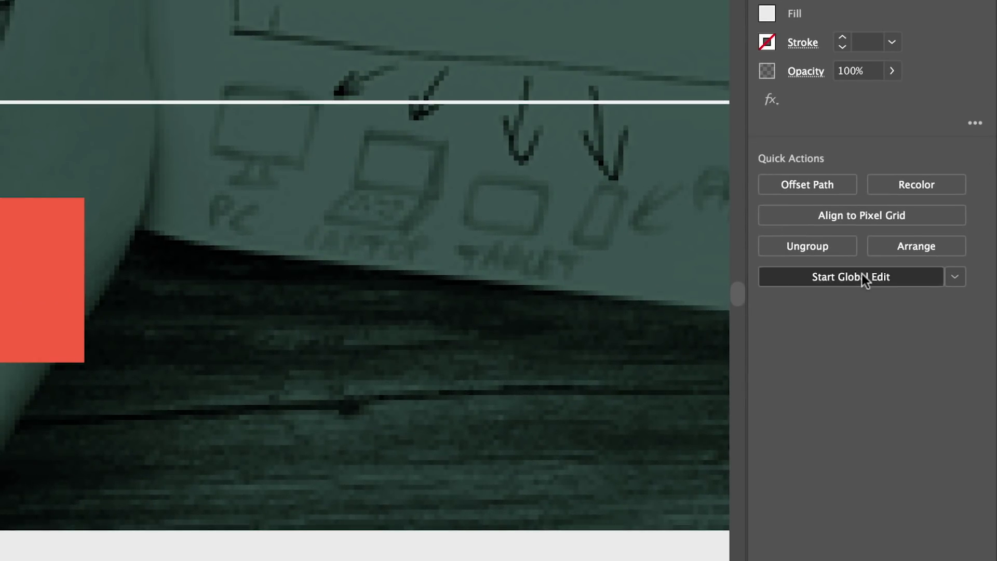
key(a)
key(super+alt+0)
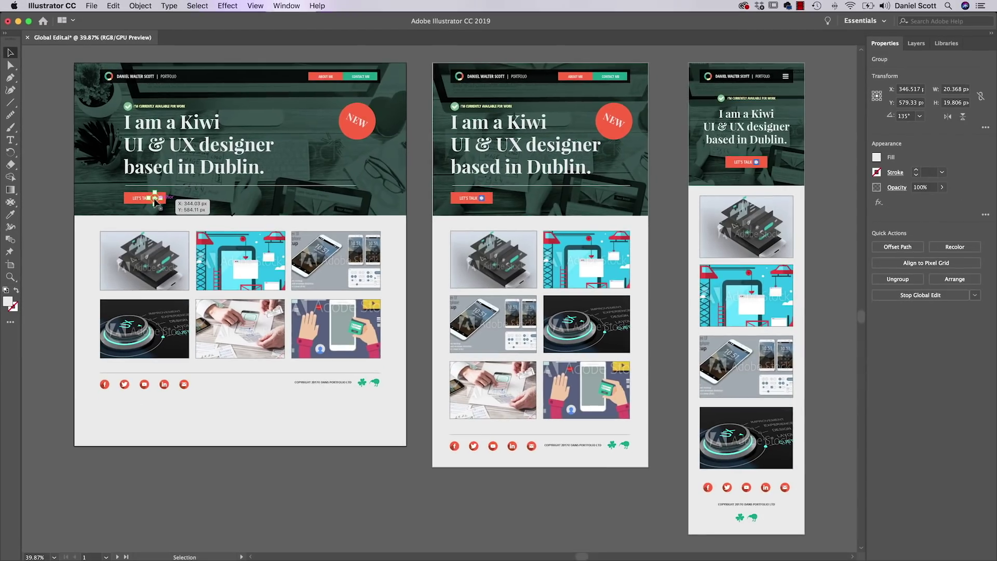
Round all corners of the globally edited arrow slightly using its corner widgets
key(super+equal)
key(super+equal)
key(super+equal)
key(super+equal)
key(super+equal)
key(super+equal)
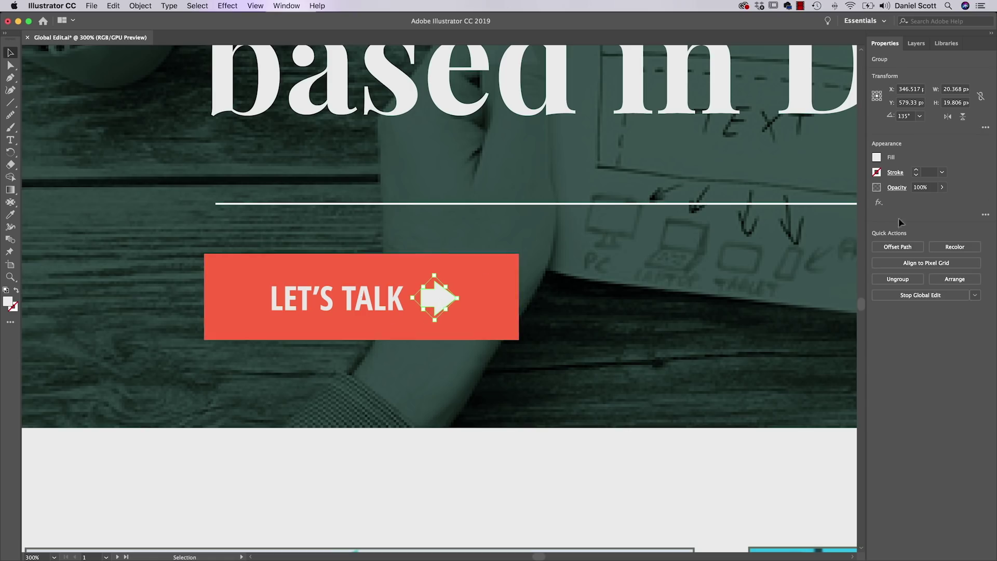
click(11, 65)
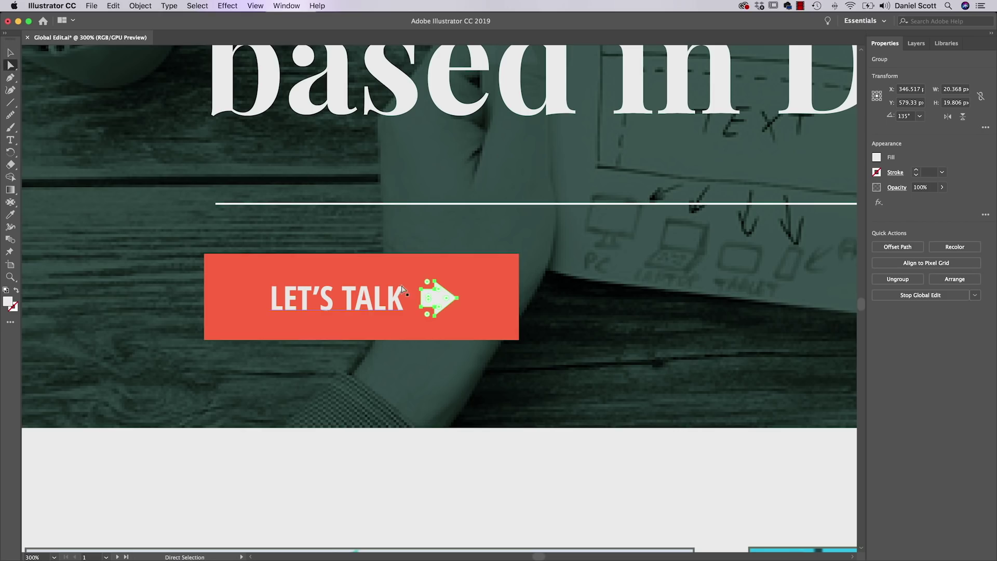
scroll(430, 284, up, 4)
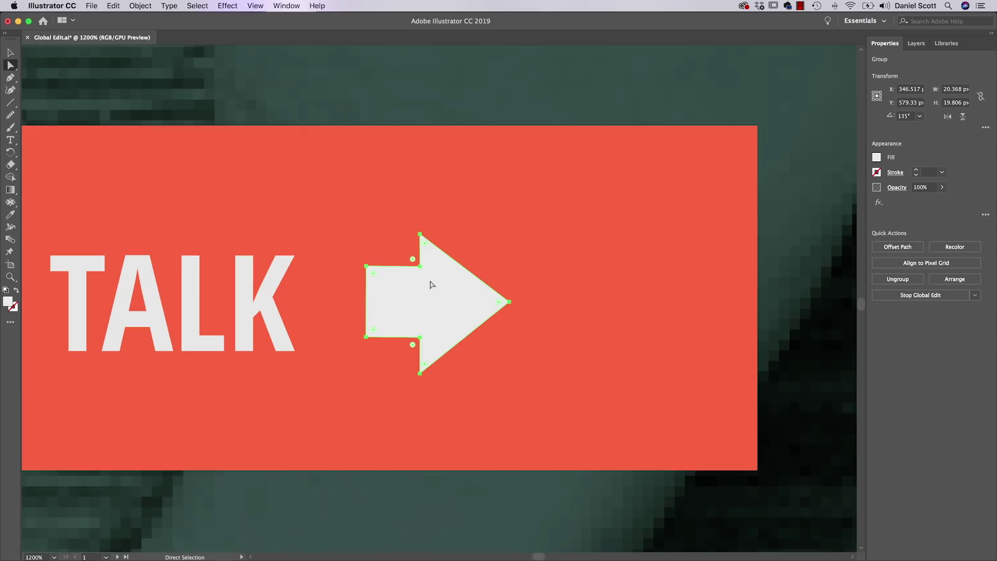
drag(425, 251, 441, 260)
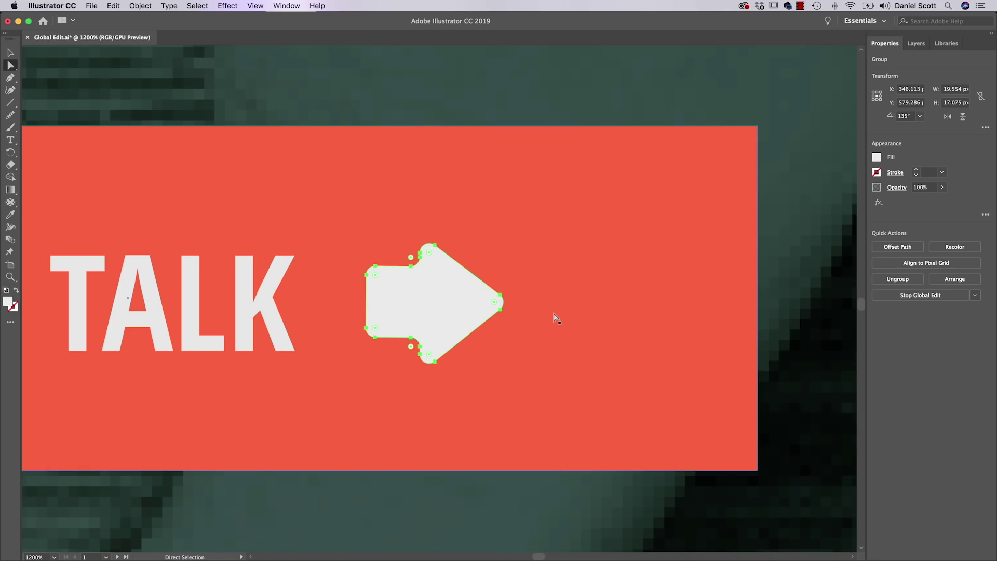
Examine the matching arrow in the second artboard's LET'S TALK button
key(super+alt+0)
click(480, 200)
key(super+1)
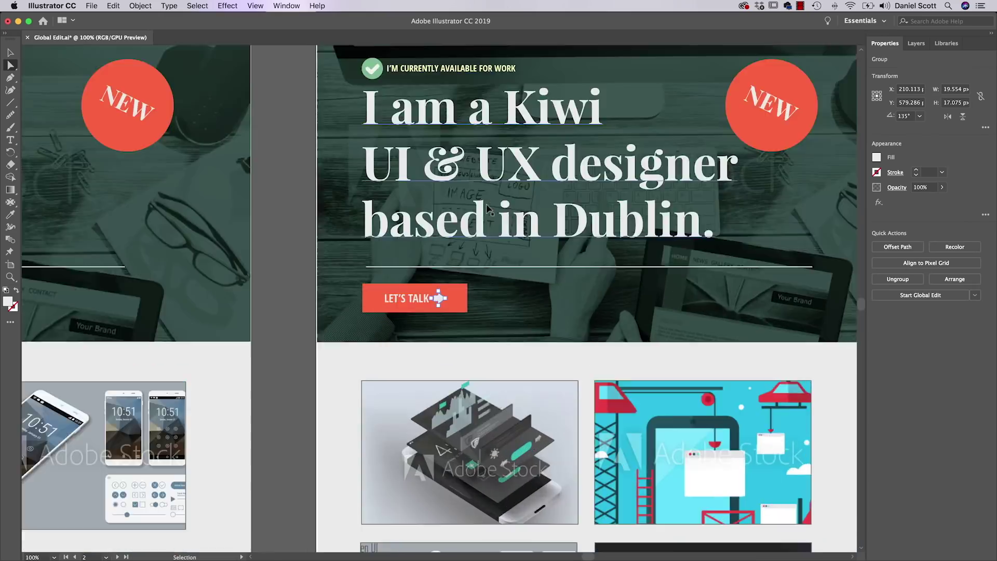
key(super+equal)
key(super+equal)
key(super+equal)
key(super+equal)
key(super+equal)
key(super+equal)
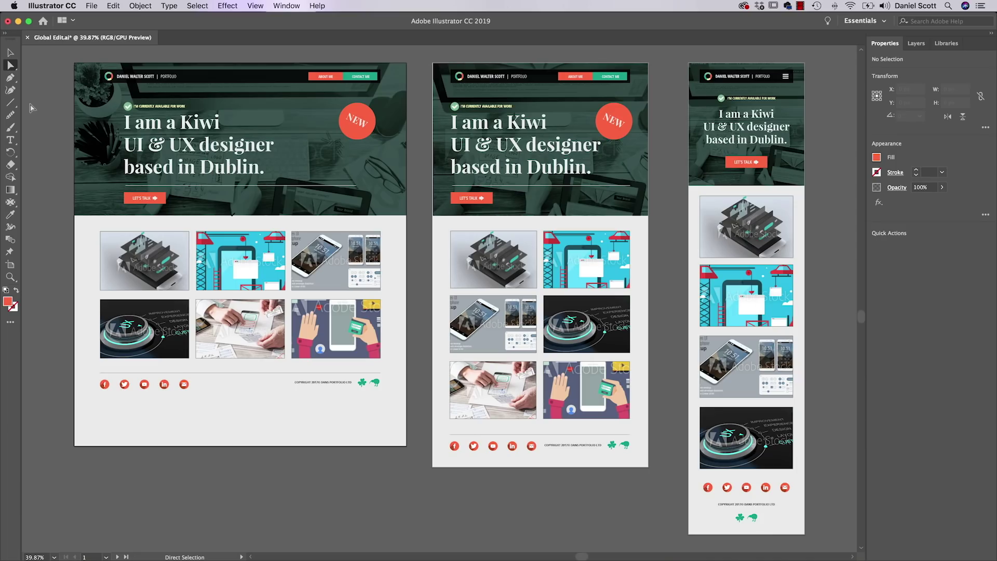
Start a global edit on the first artboard's red LET'S TALK rectangle and round its corners fully into a pill shape
click(166, 197)
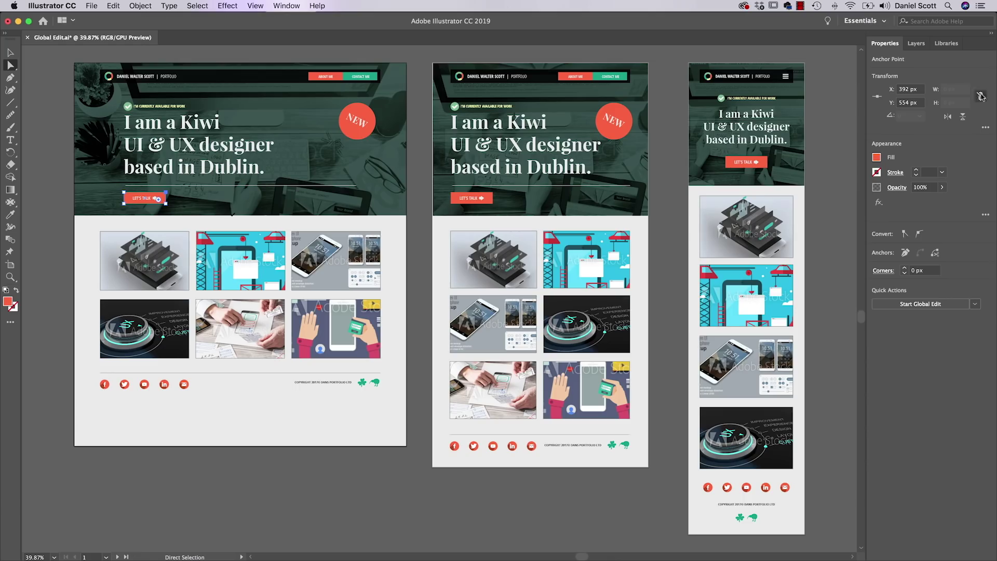
click(909, 307)
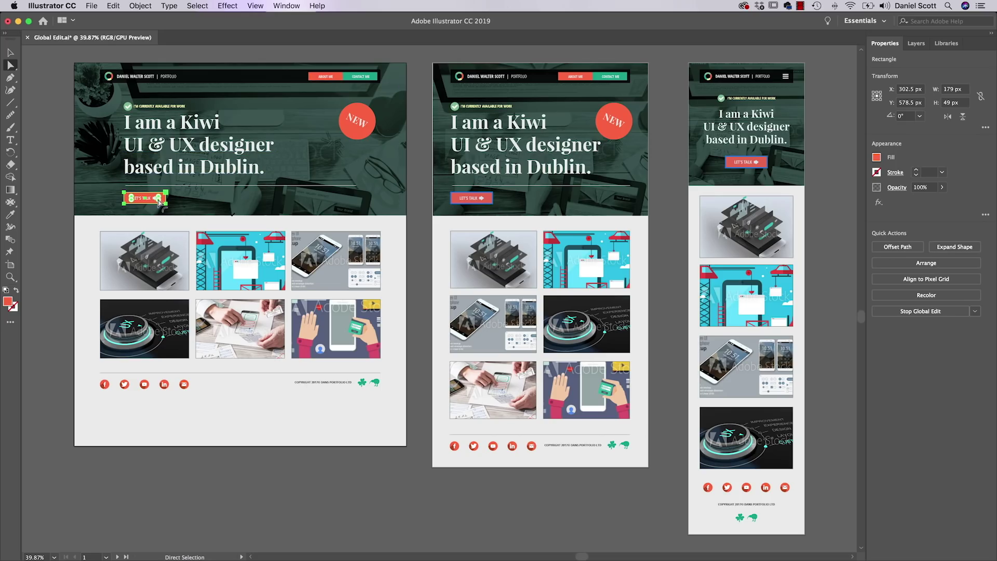
drag(160, 203, 154, 202)
key(super+equal)
key(super+equal)
key(super+equal)
key(super+equal)
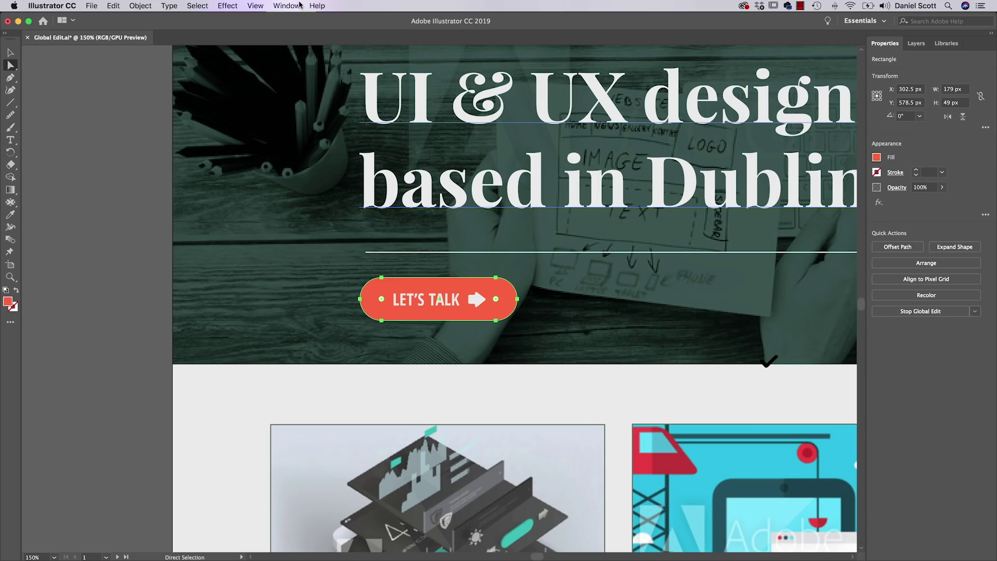
click(258, 5)
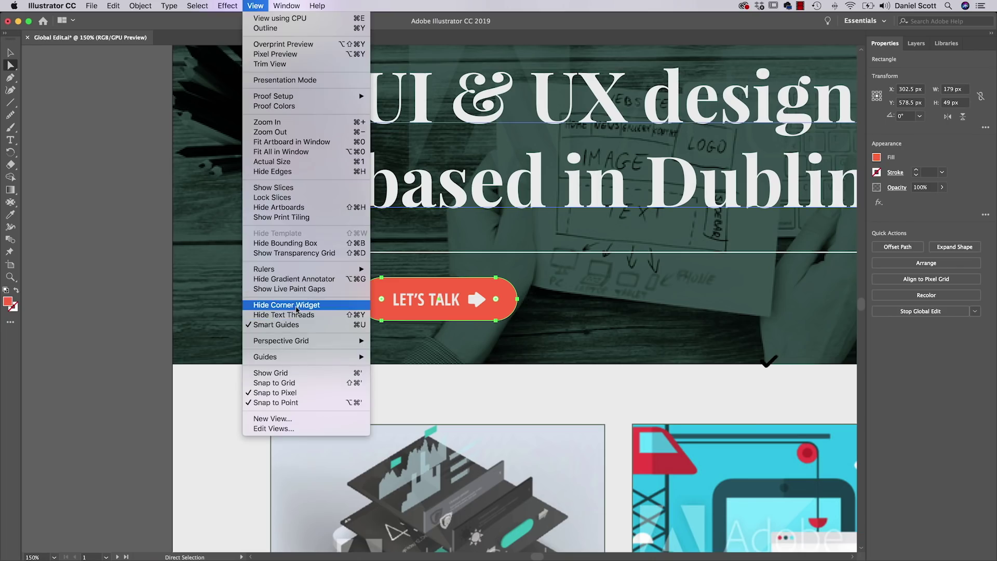
click(265, 5)
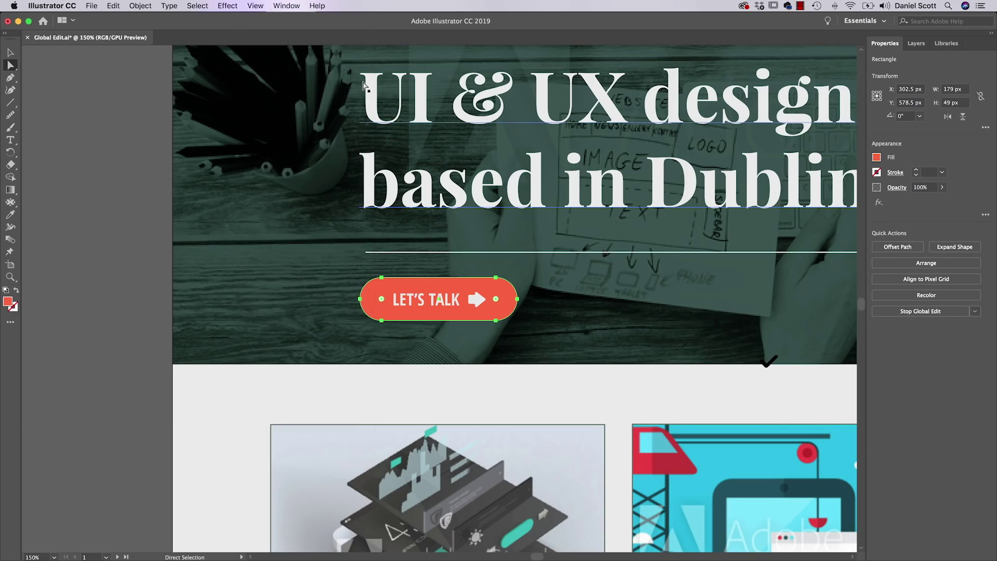
Select the kiwi icon in the first artboard's footer and start a global edit on it
key(super+alt+0)
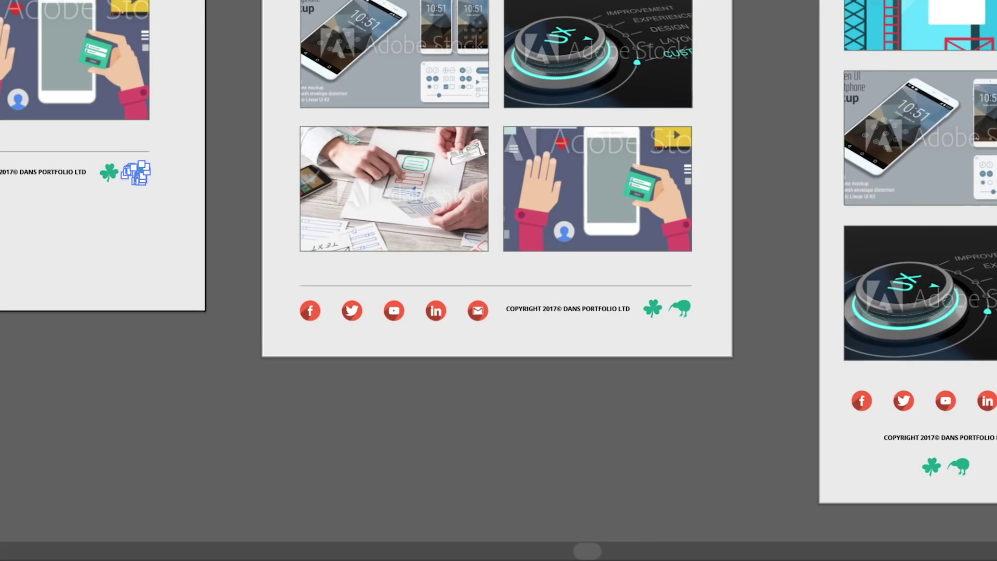
click(377, 384)
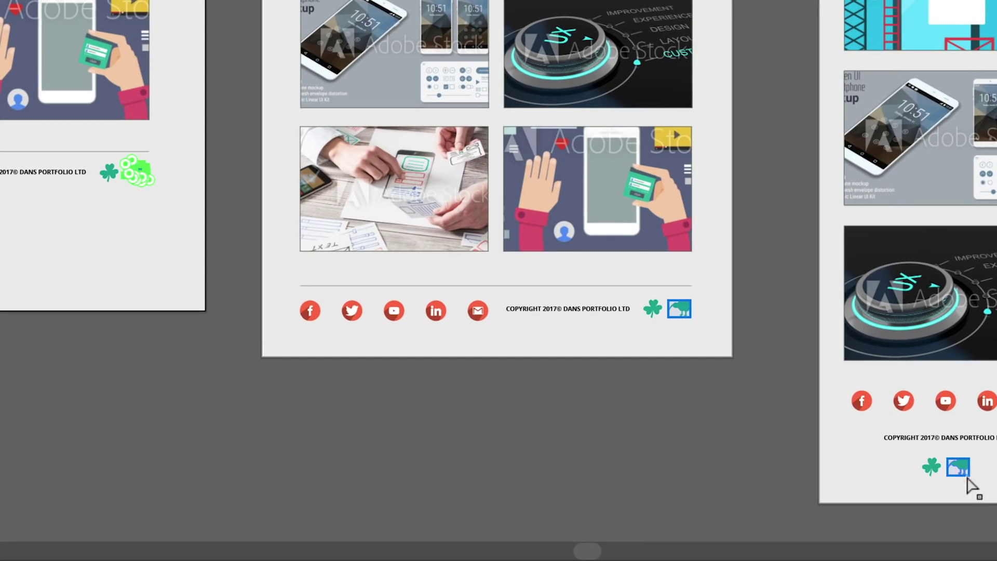
click(84, 371)
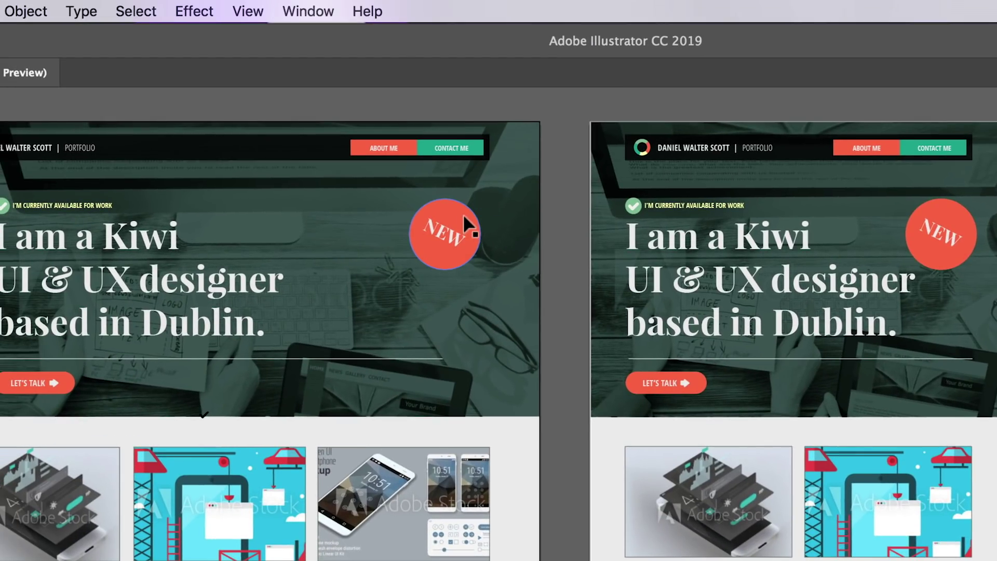
Select every object sharing the first artboard's NEW circle fill color, try a pink fill on them, and undo it
click(464, 217)
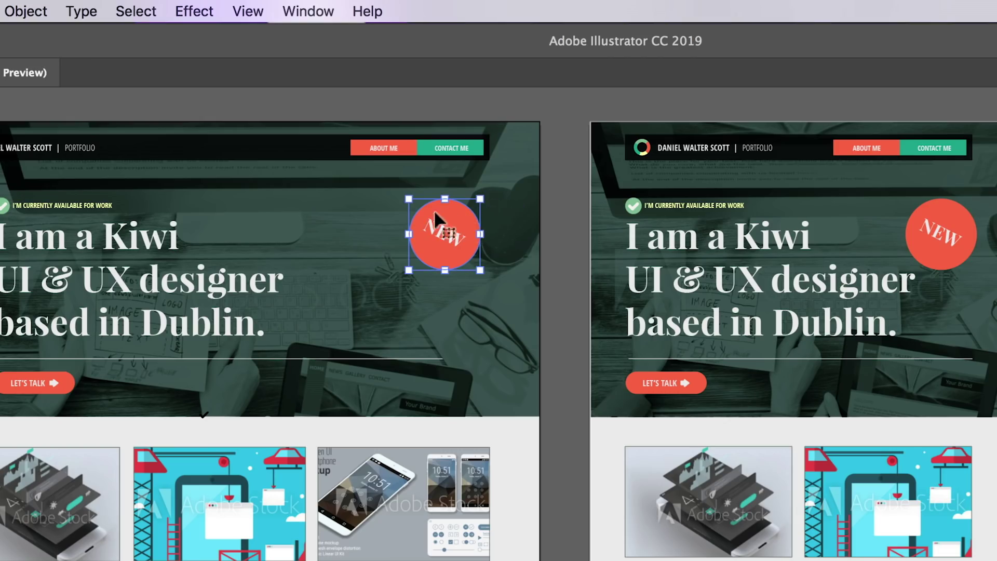
click(143, 10)
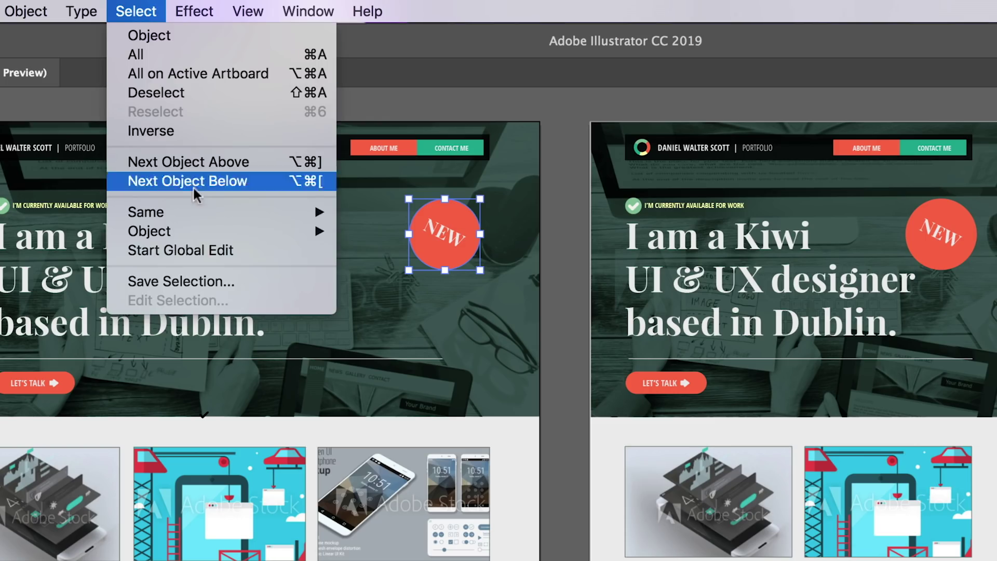
mouse_move(211, 213)
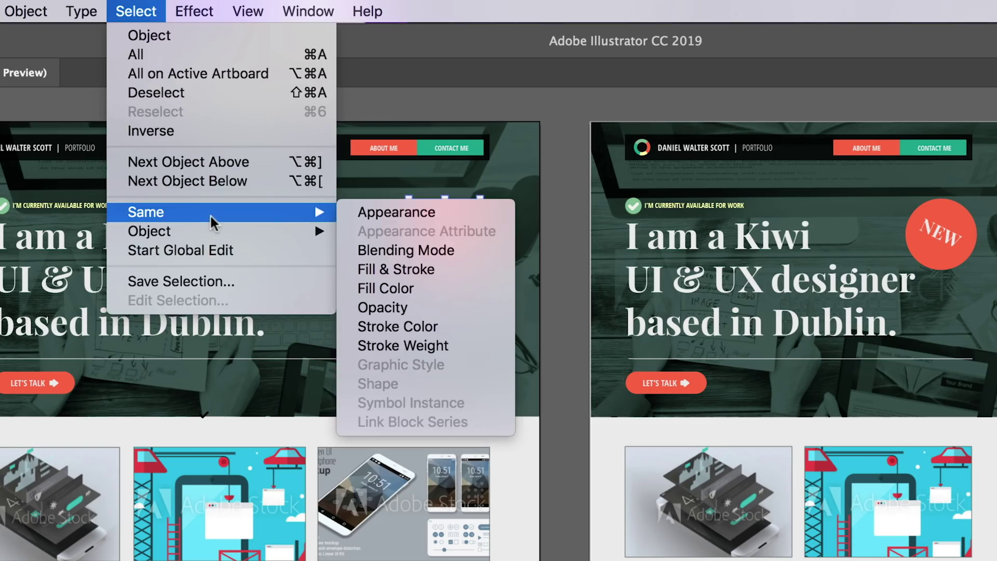
click(421, 288)
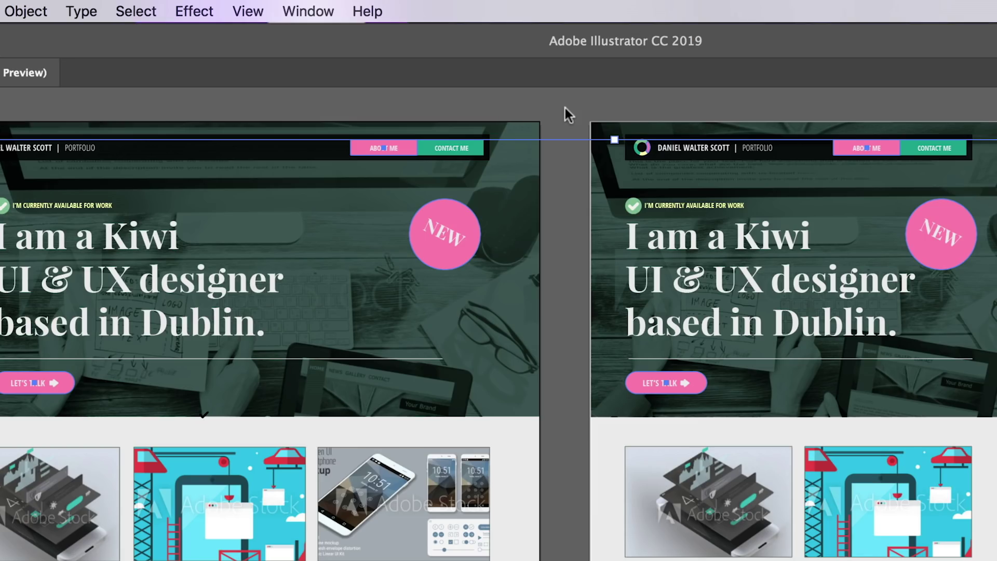
key(super+z)
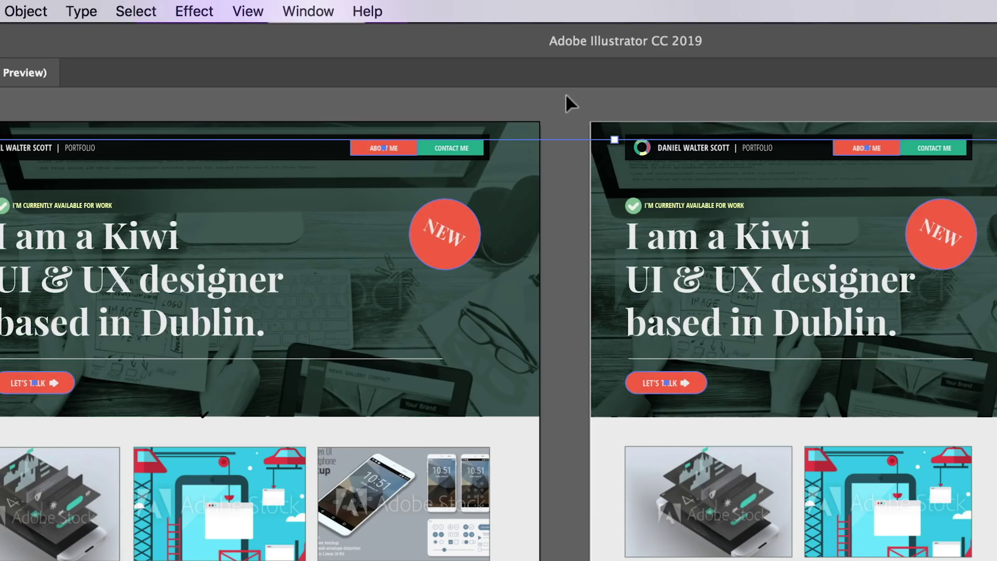
click(566, 94)
Start a global edit on the first artboard's NEW circle, try a light green fill on it, and undo the change
click(465, 207)
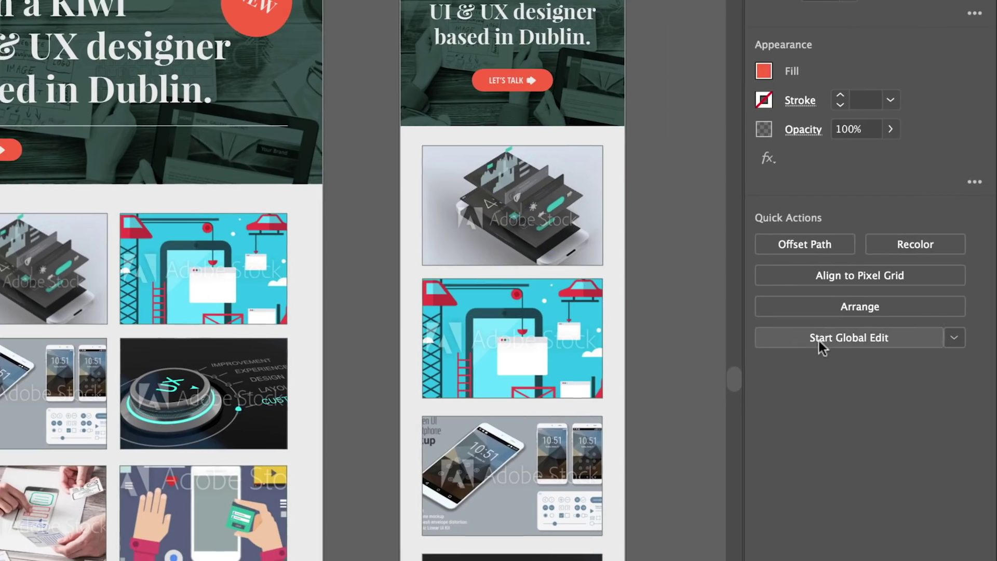
click(834, 336)
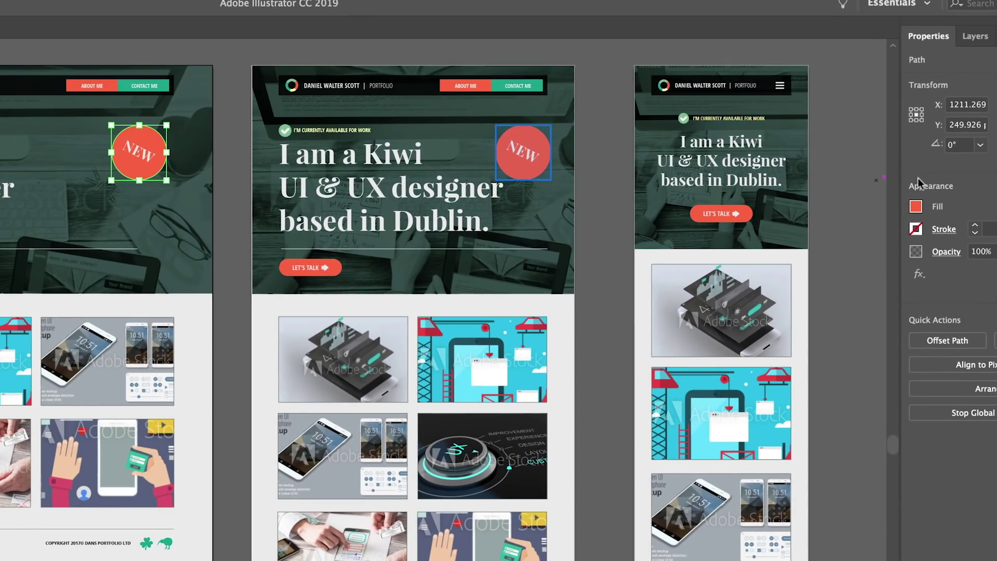
click(850, 148)
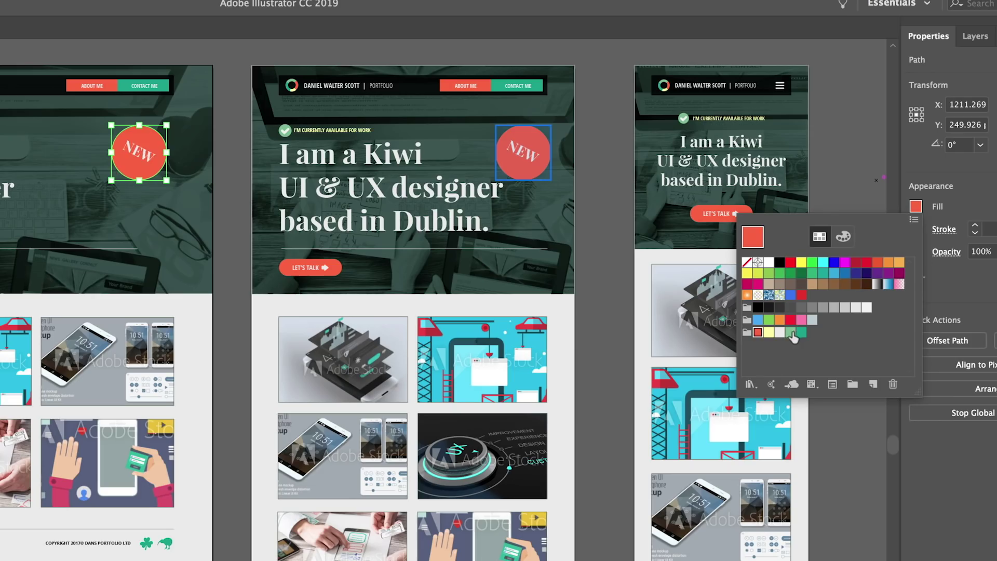
click(791, 333)
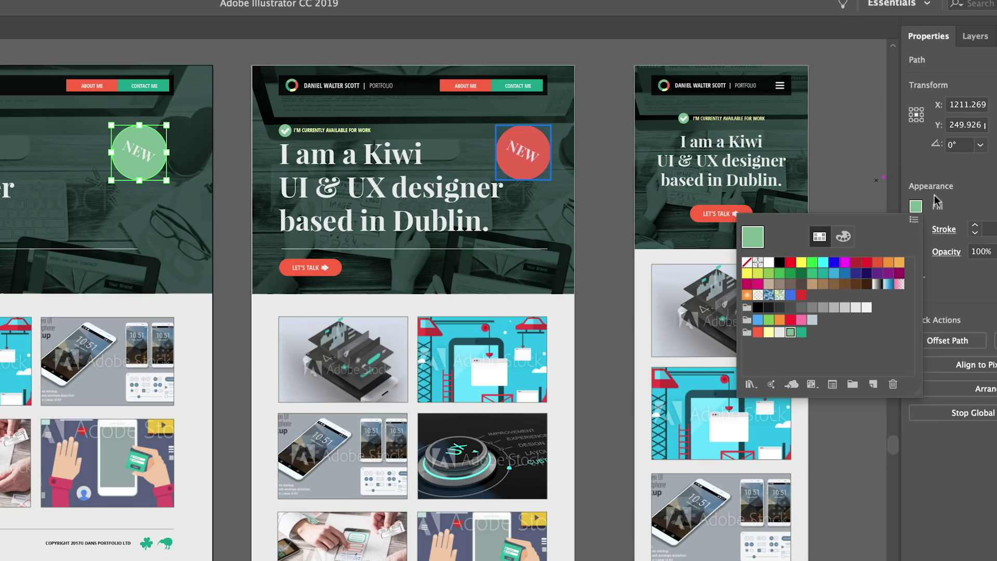
click(954, 203)
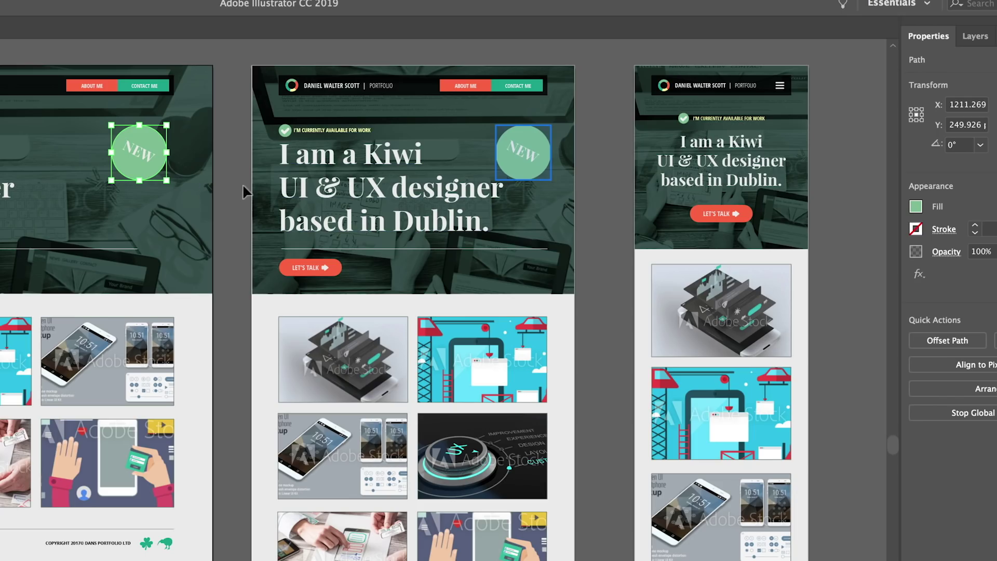
key(super+z)
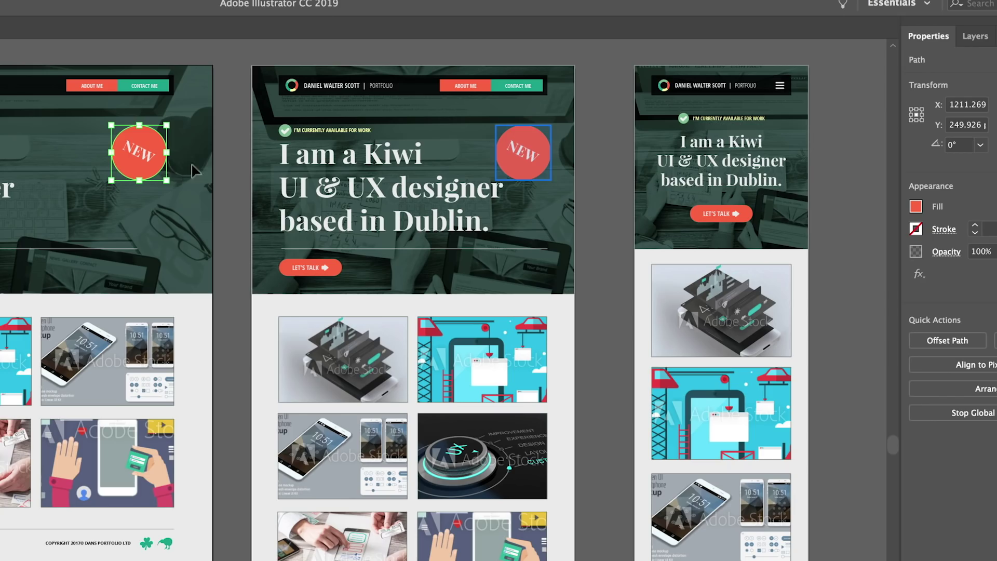
click(220, 175)
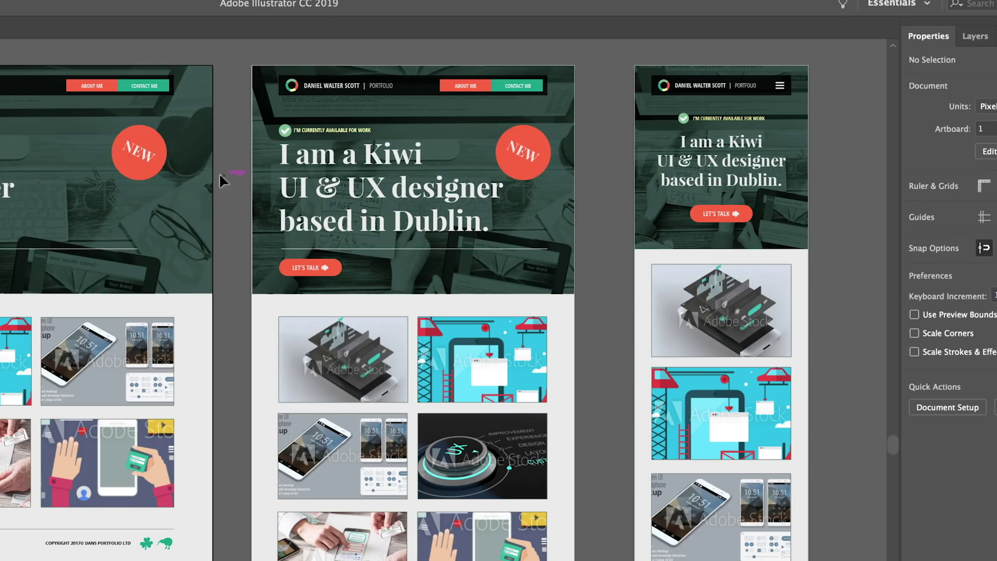
Select the first artboard's NEW circle again and turn off size matching in the global edit options
click(132, 170)
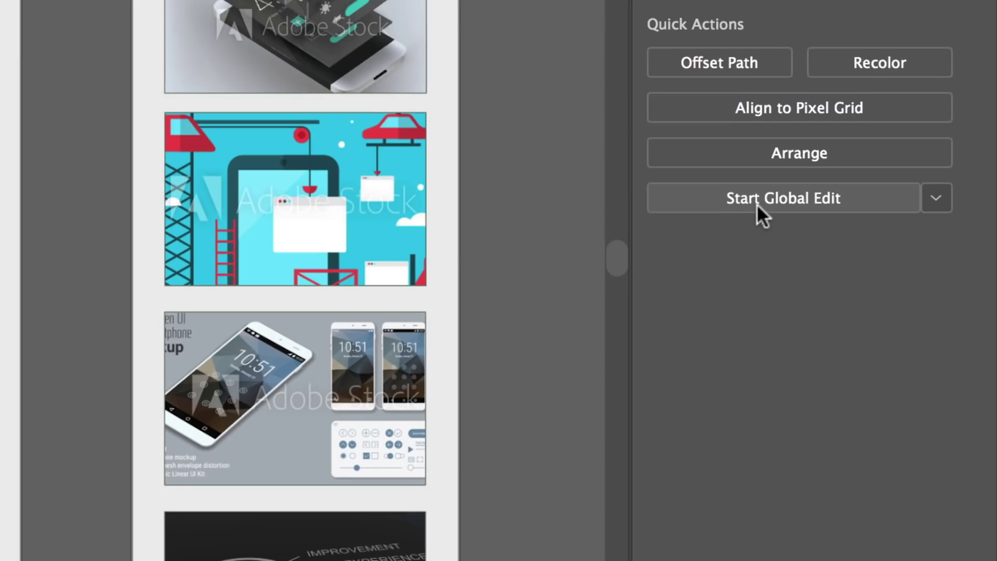
click(937, 195)
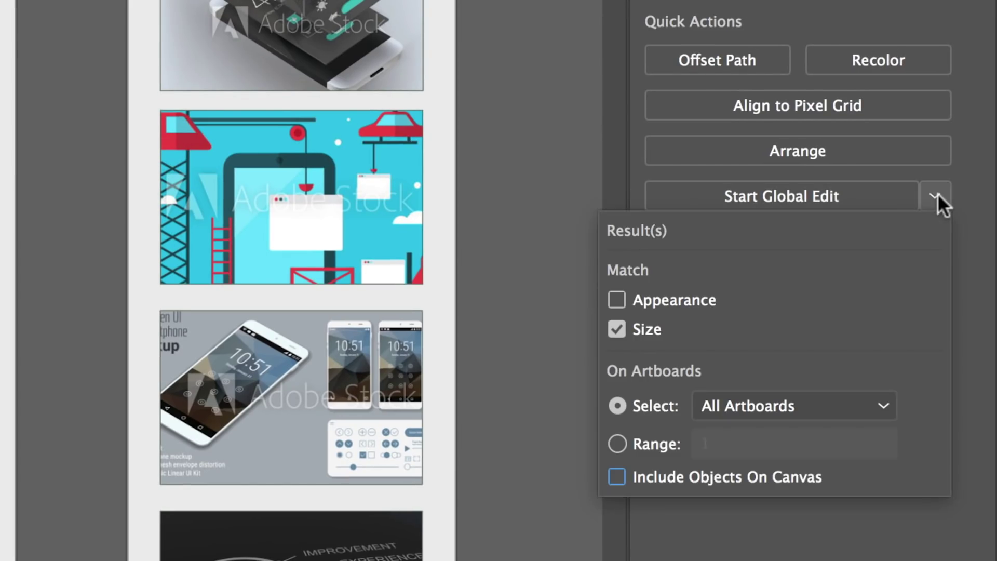
click(615, 329)
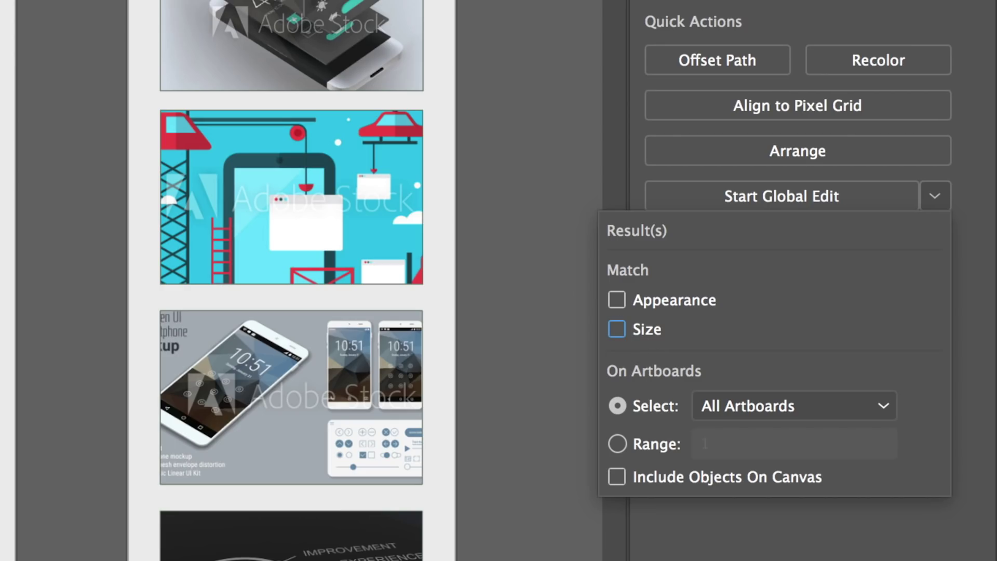
click(839, 186)
click(839, 193)
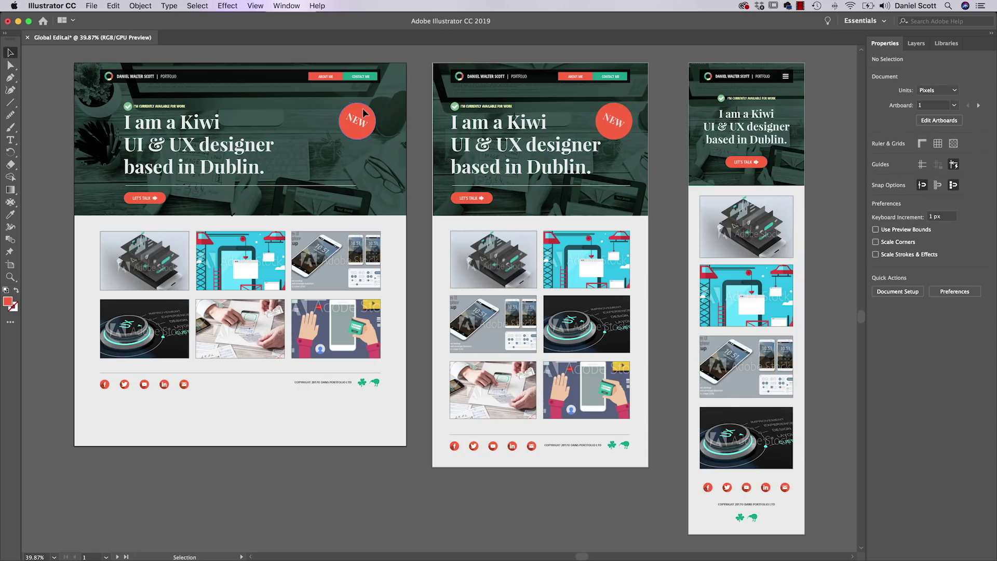
Start a global edit on the first artboard's NEW circle with size matching on across all artboards, and open its match options
click(961, 295)
click(975, 295)
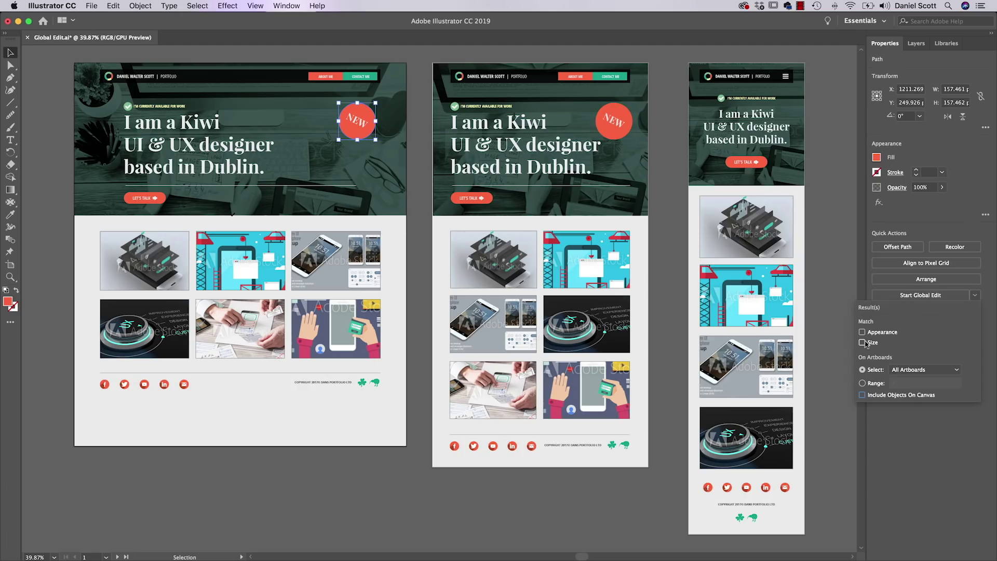
click(924, 295)
click(923, 295)
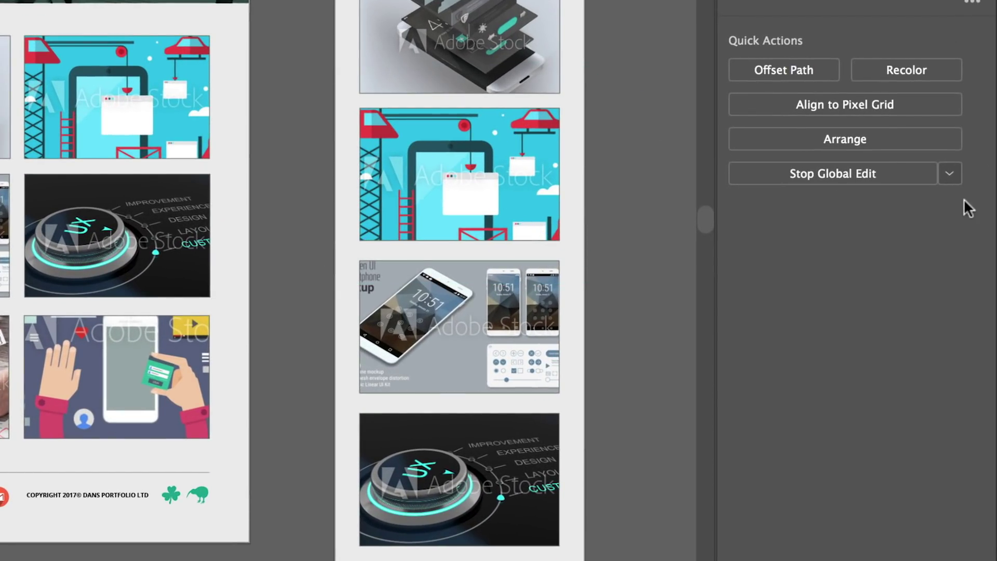
click(951, 174)
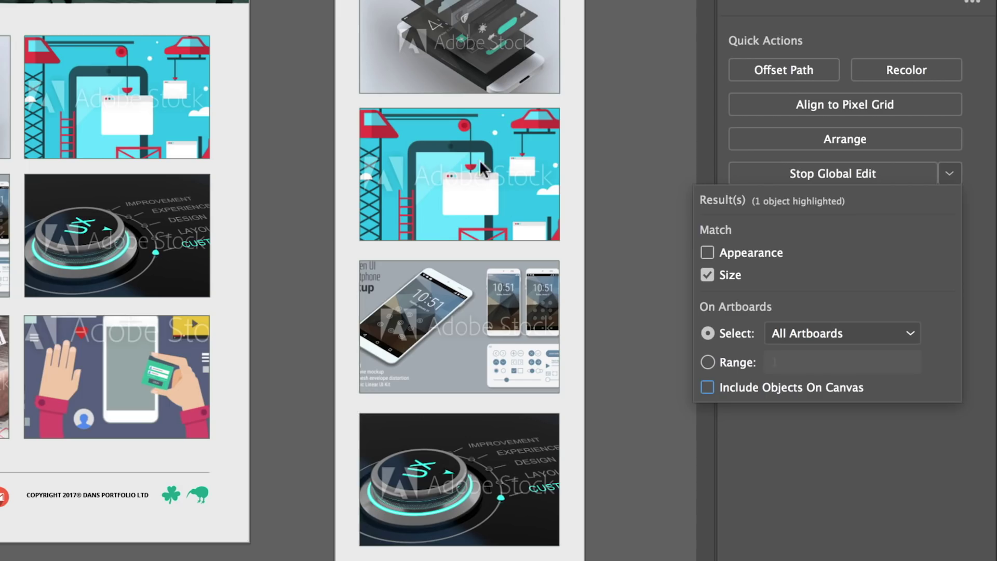
Close the global edit options and select the headline text on the second artboard
click(286, 109)
click(569, 163)
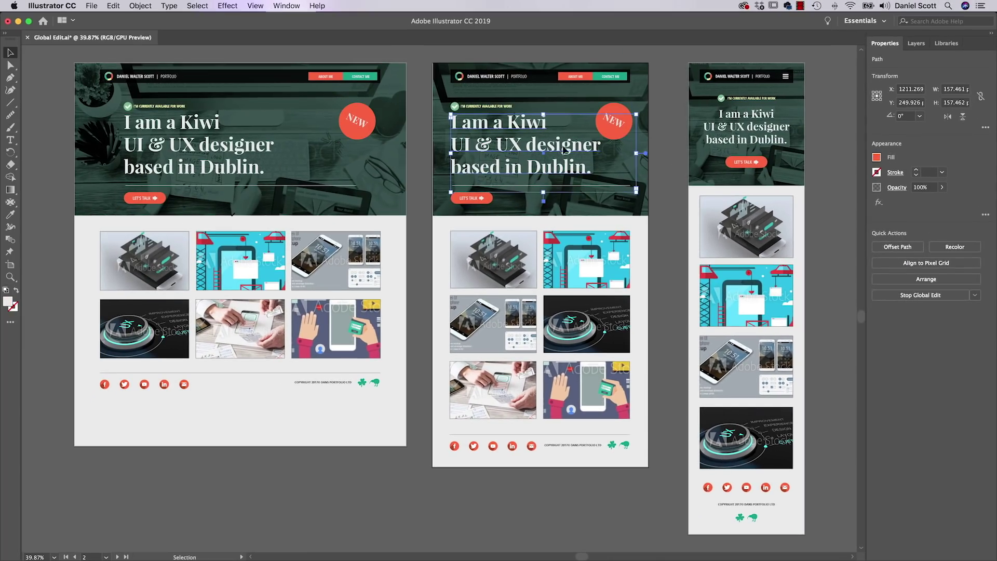